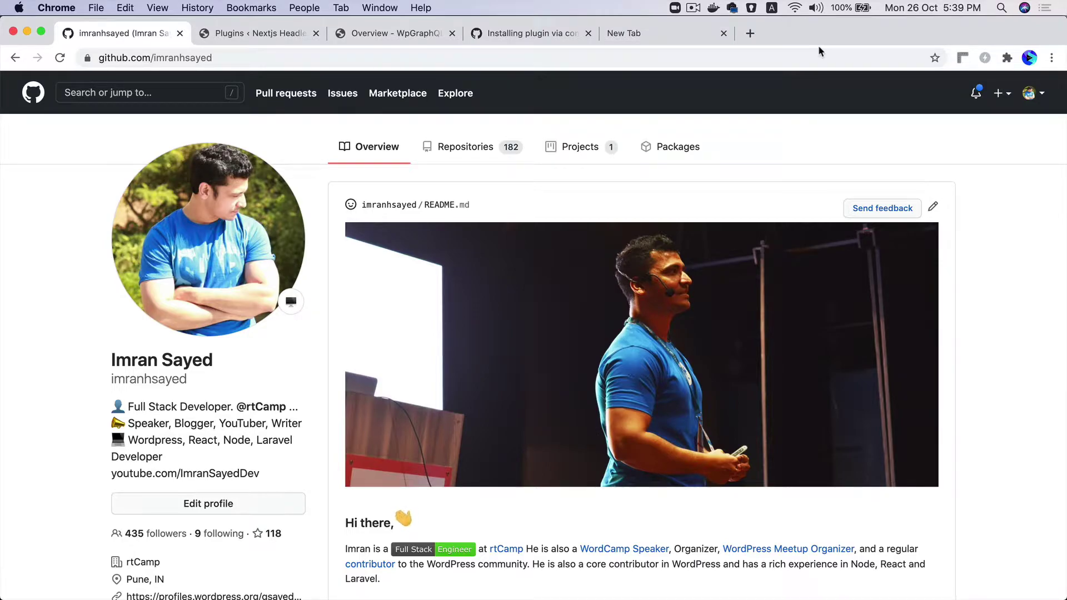
# Go back from the GitHub profile tab to the nextjs-headless-wordpress repository's code page
pyautogui.click(224, 36)
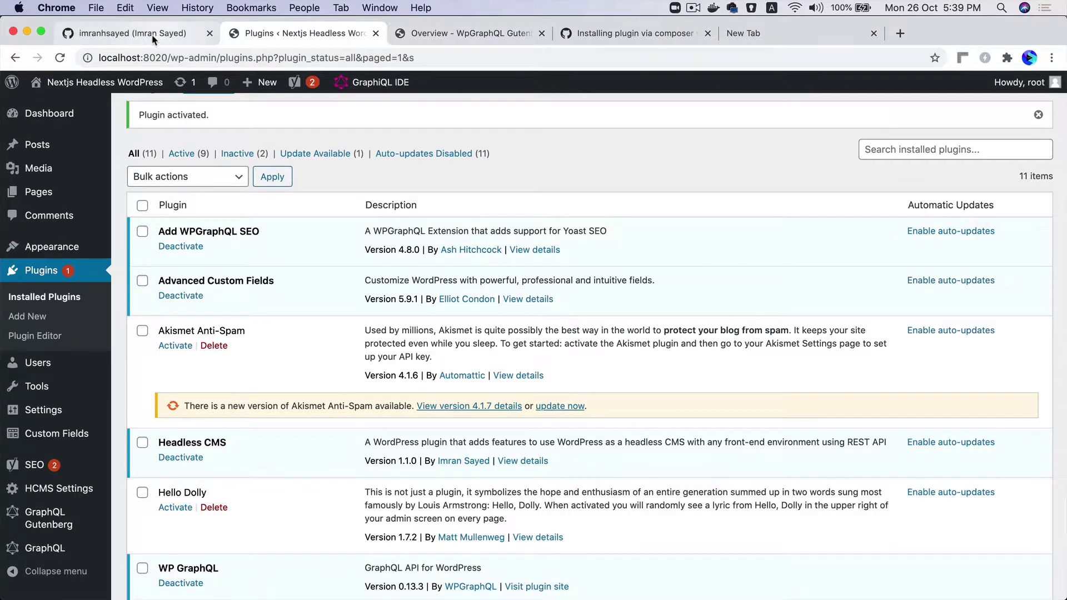
pyautogui.click(134, 34)
pyautogui.click(15, 58)
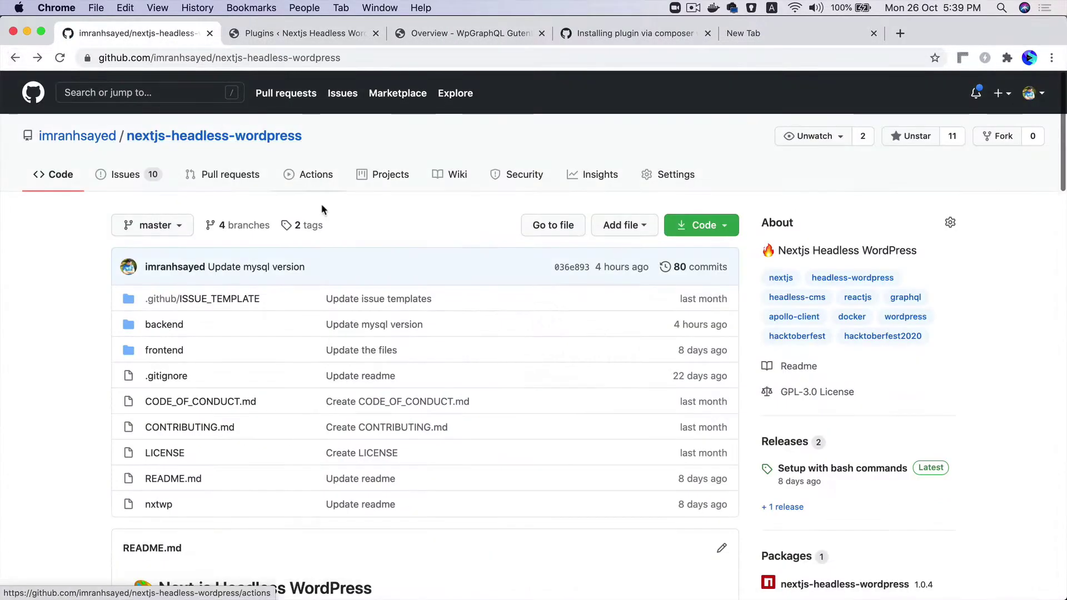
# Open the wiki's Setup Commands page and scroll to the Backend docker-compose and phpMyAdmin details
pyautogui.click(459, 179)
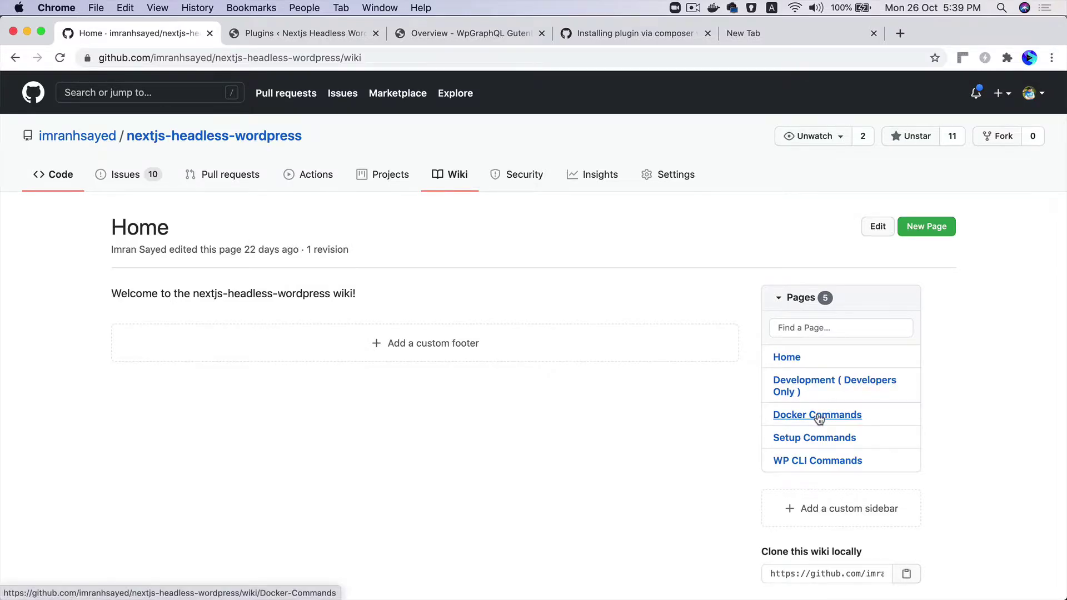
pyautogui.click(803, 438)
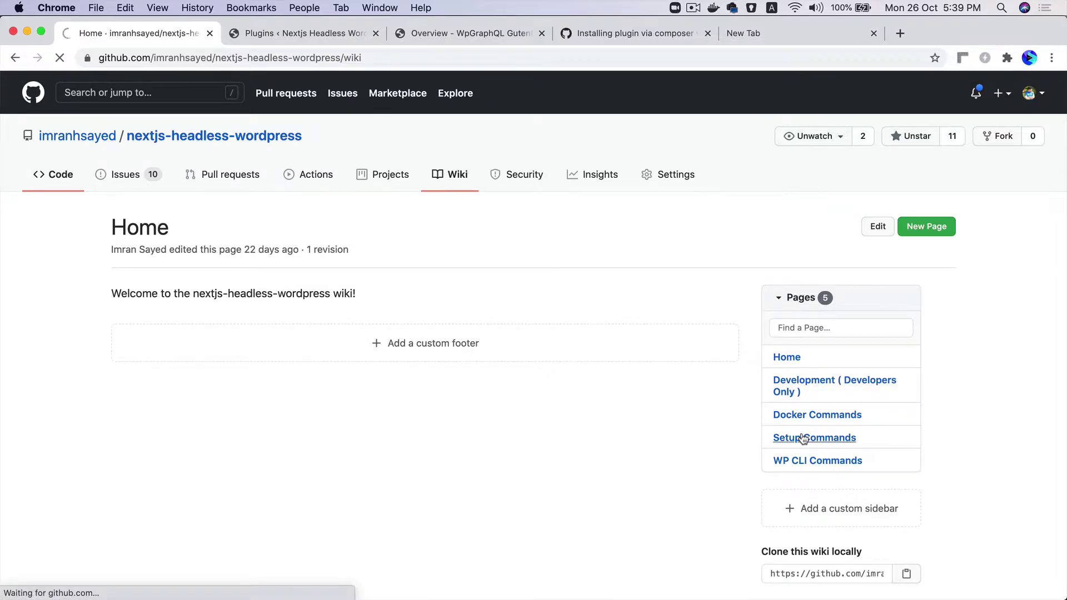
pyautogui.scroll(-5, 351, 422)
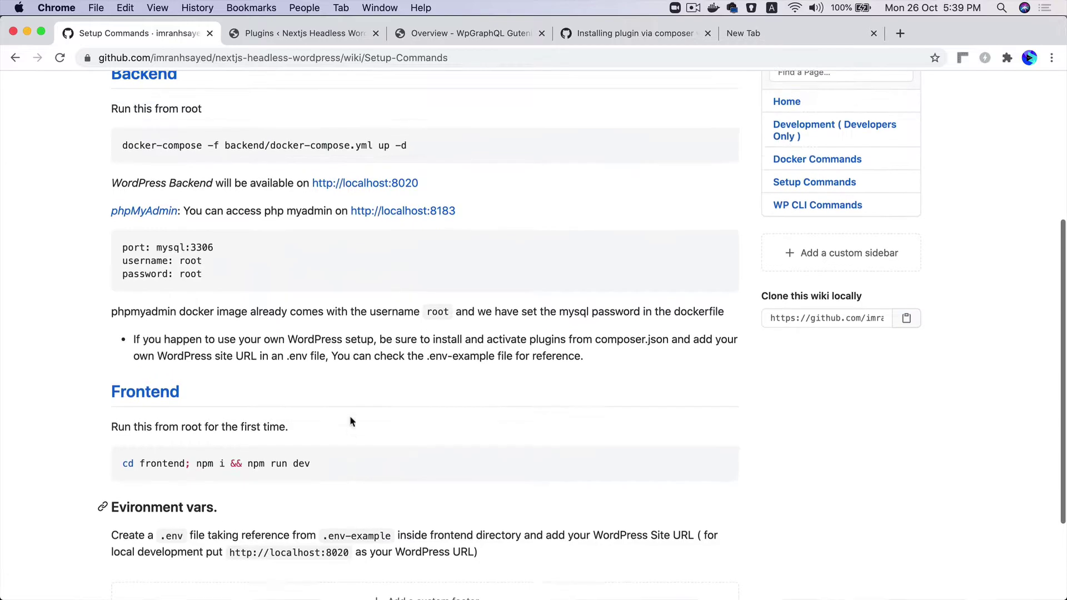
pyautogui.scroll(4, 349, 416)
pyautogui.keyDown('ctrl'); pyautogui.scroll(3, 352, 420); pyautogui.keyUp('ctrl')
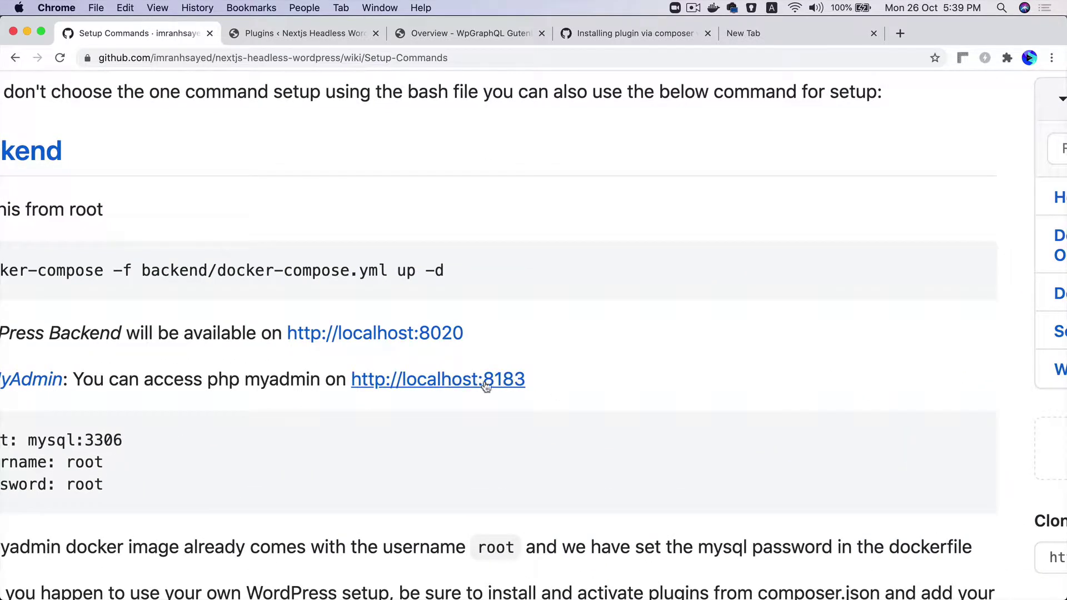
pyautogui.hscroll(-4, 492, 411)
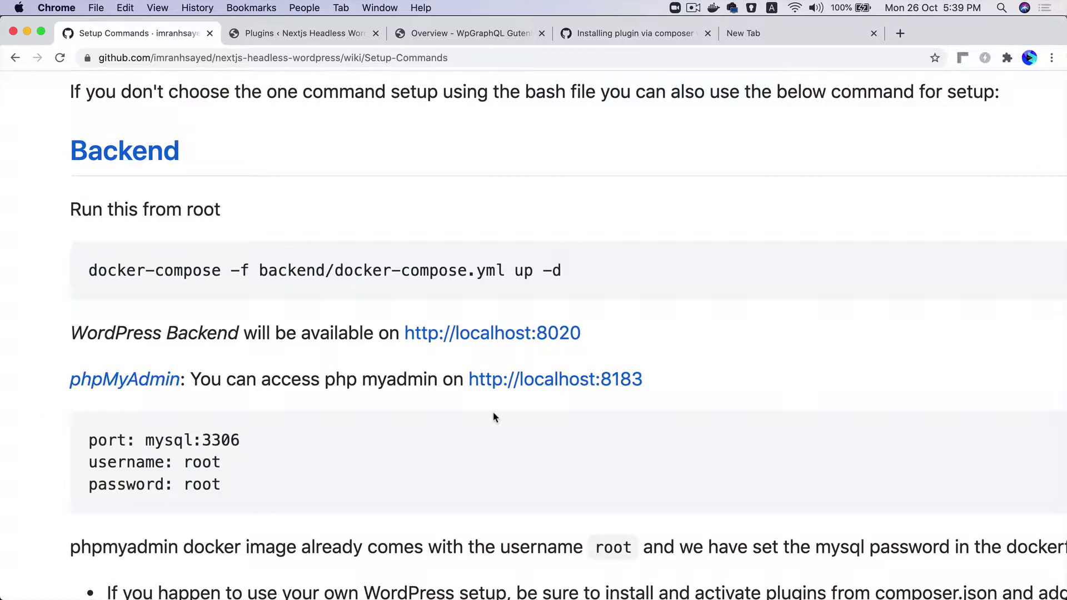
pyautogui.keyDown('ctrl'); pyautogui.scroll(-3, 493, 417); pyautogui.keyUp('ctrl')
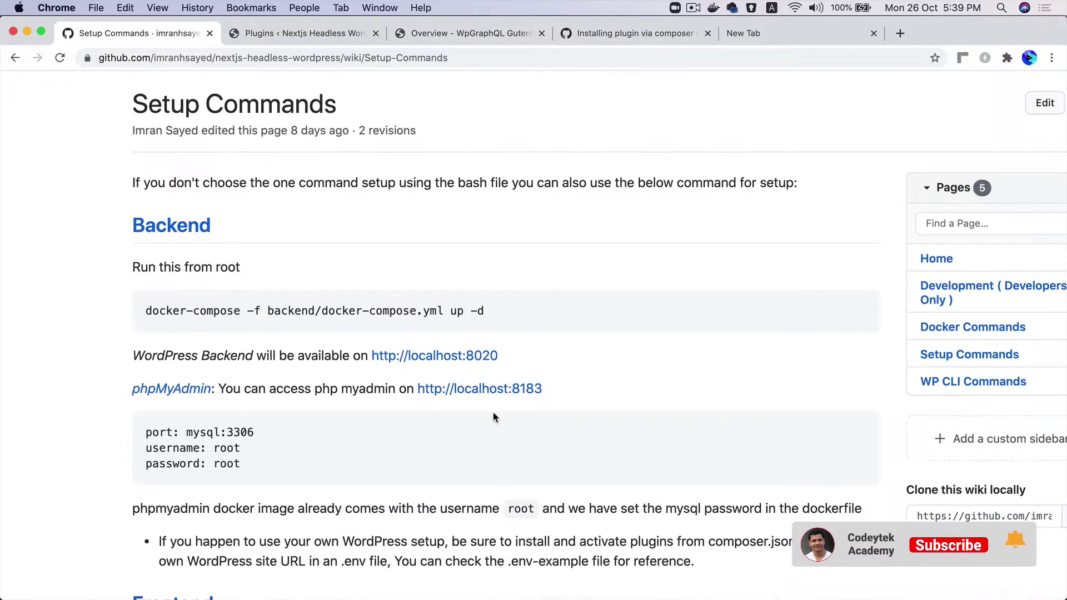
pyautogui.scroll(3, 494, 417)
pyautogui.scroll(-5, 525, 348)
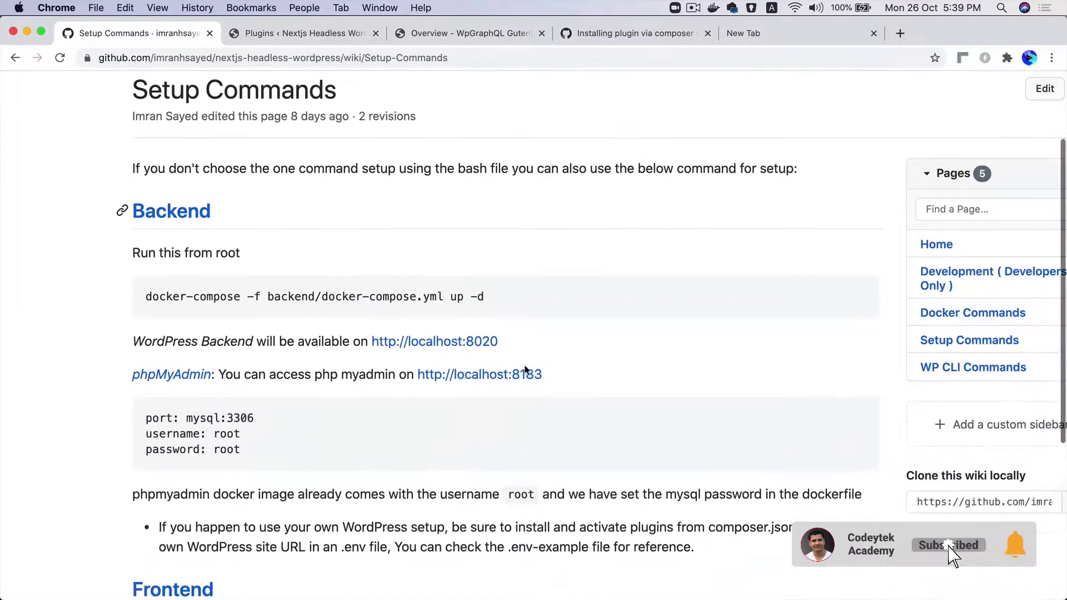
# Open the backend's docker-compose.yml in PhpStorm
pyautogui.moveTo(392, 597)
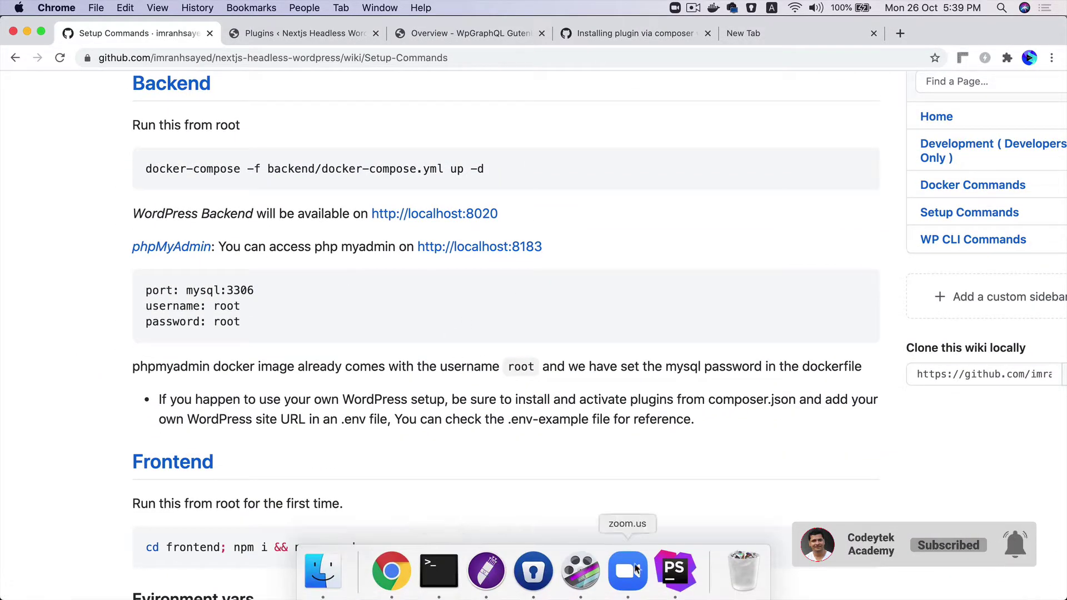
pyautogui.click(674, 570)
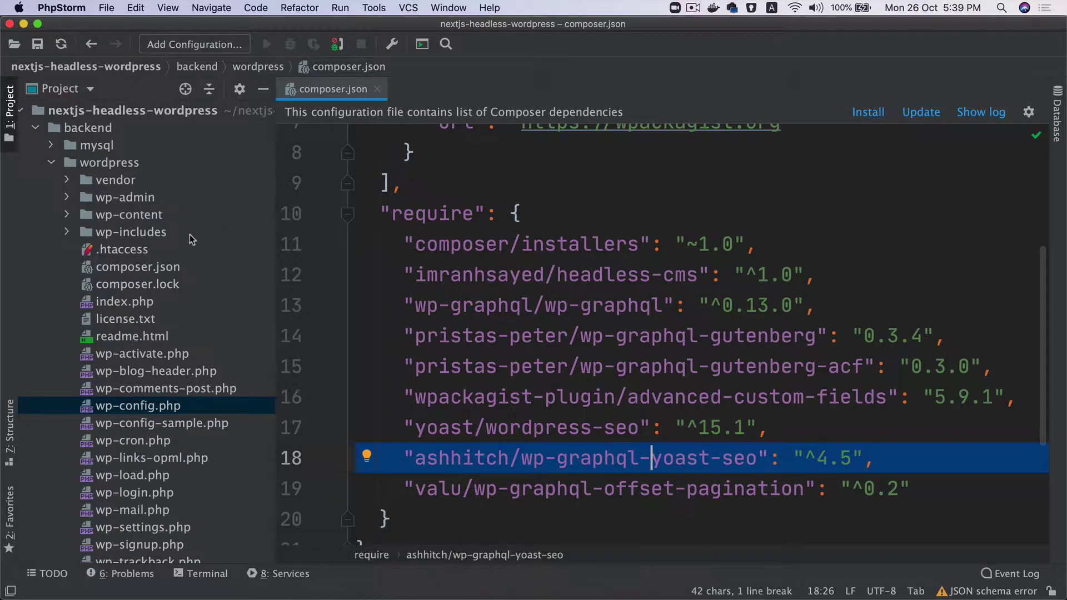
pyautogui.doubleClick(135, 165)
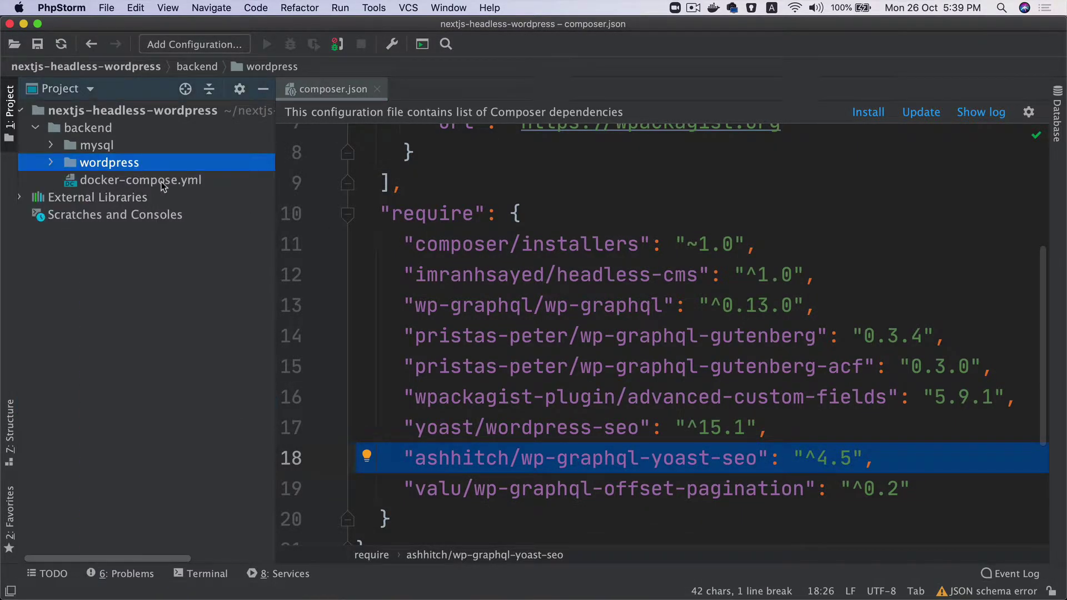
pyautogui.doubleClick(161, 181)
pyautogui.click(591, 340)
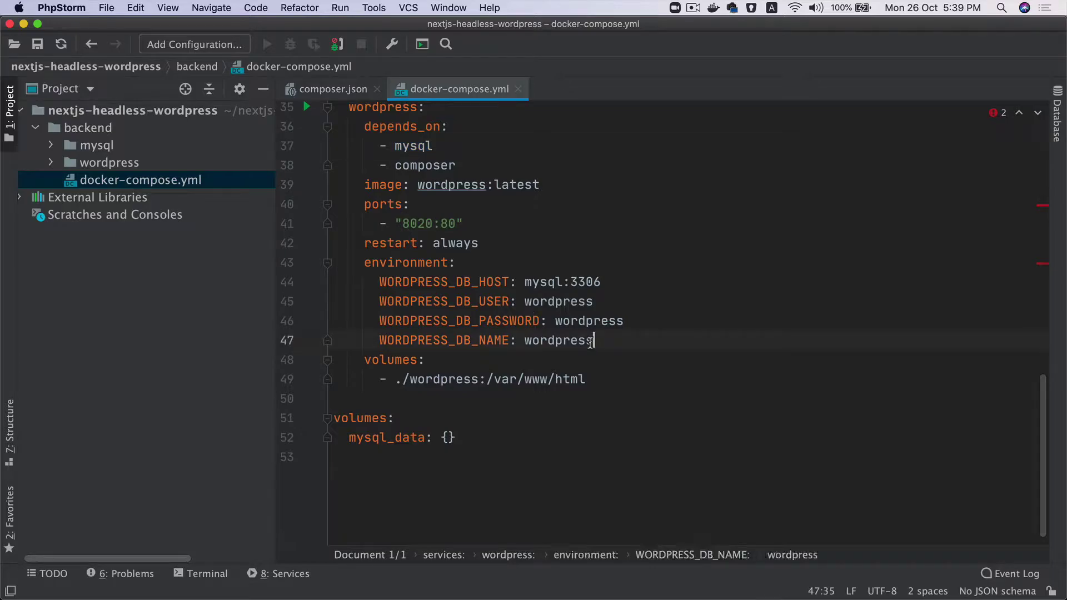
# Check the phpmyadmin service's PMA_PORT 3306 and its 8183:80 port mapping
pyautogui.scroll(6, 590, 343)
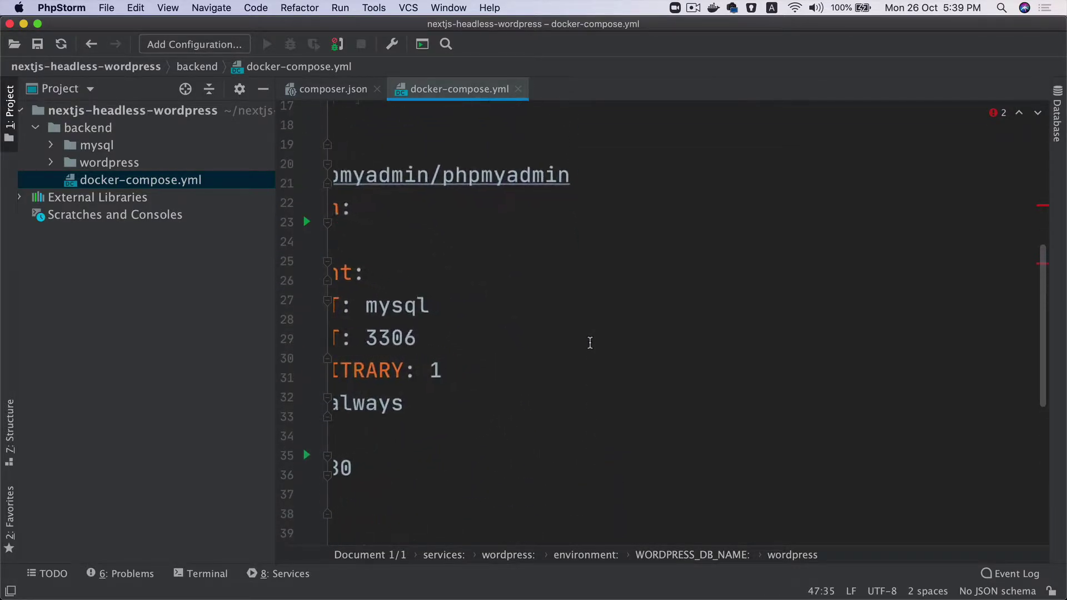
pyautogui.scroll(2, 590, 342)
pyautogui.click(546, 343)
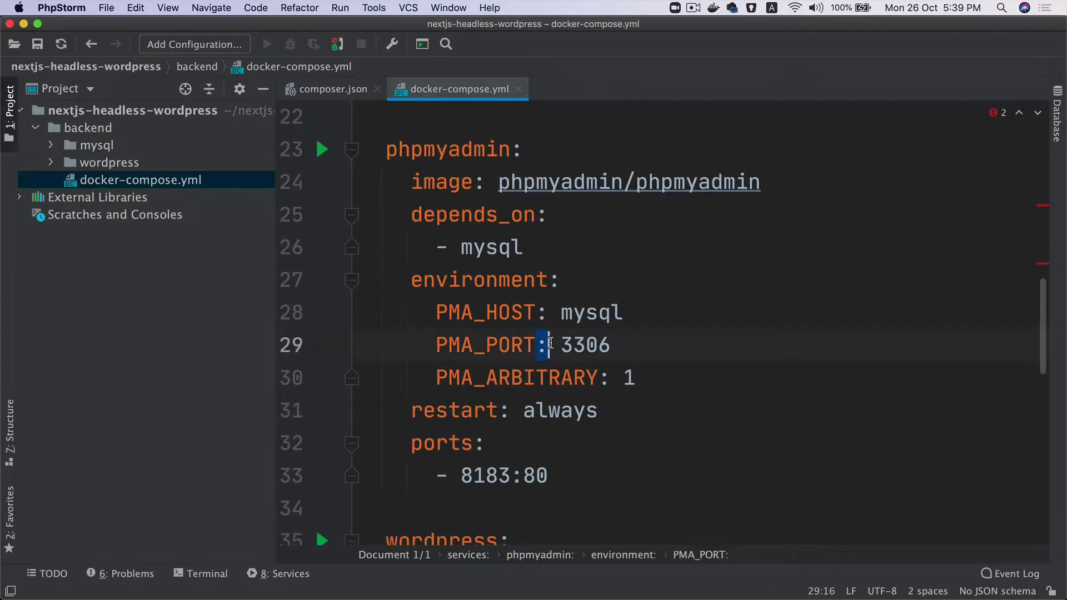
pyautogui.doubleClick(585, 343)
pyautogui.click(547, 475)
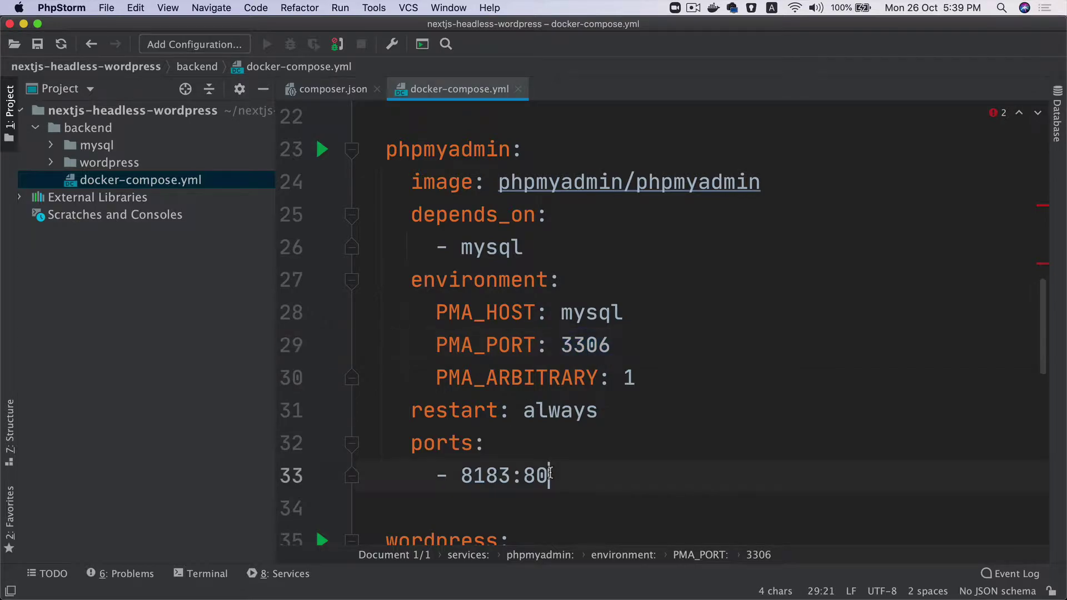
pyautogui.moveTo(548, 475); pyautogui.dragTo(461, 475)
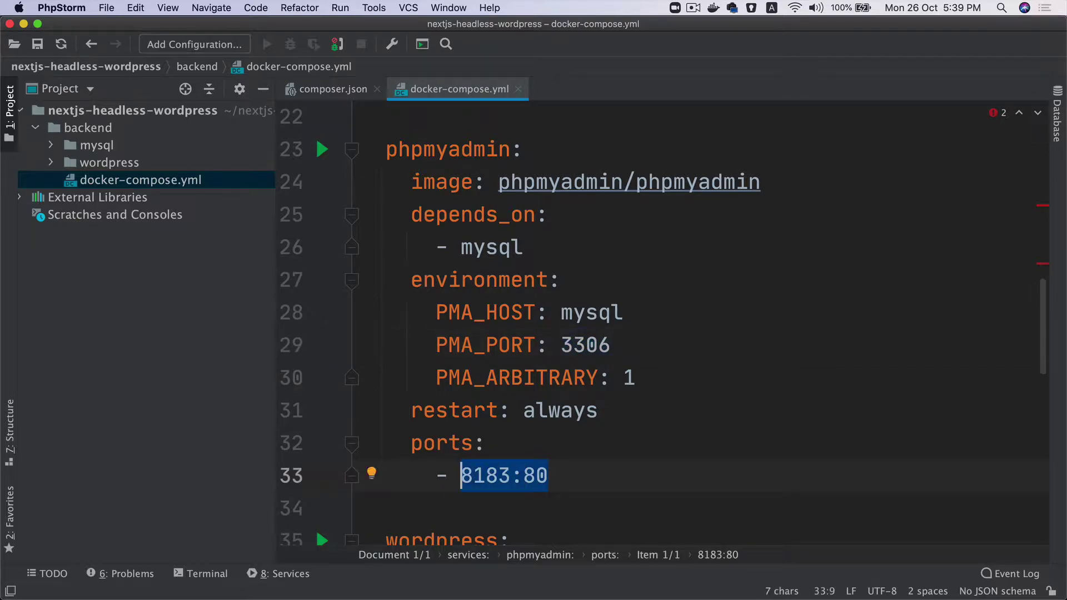
pyautogui.press('super+Tab')
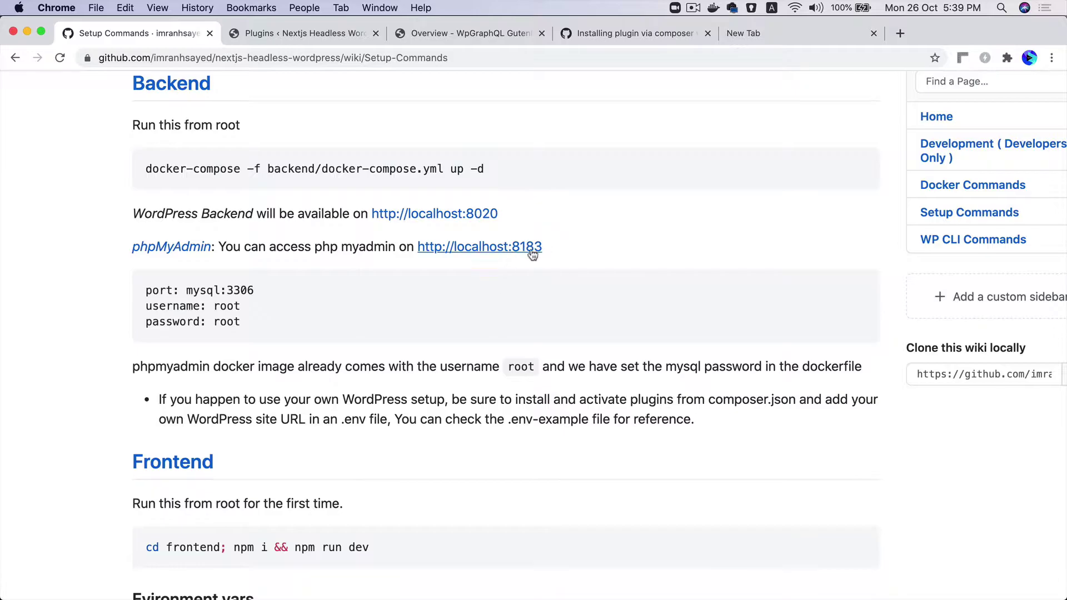
# Open the wiki's localhost:8183 link in a new tab to view the phpMyAdmin login
pyautogui.press('super+Tab')
pyautogui.press('super+Tab')
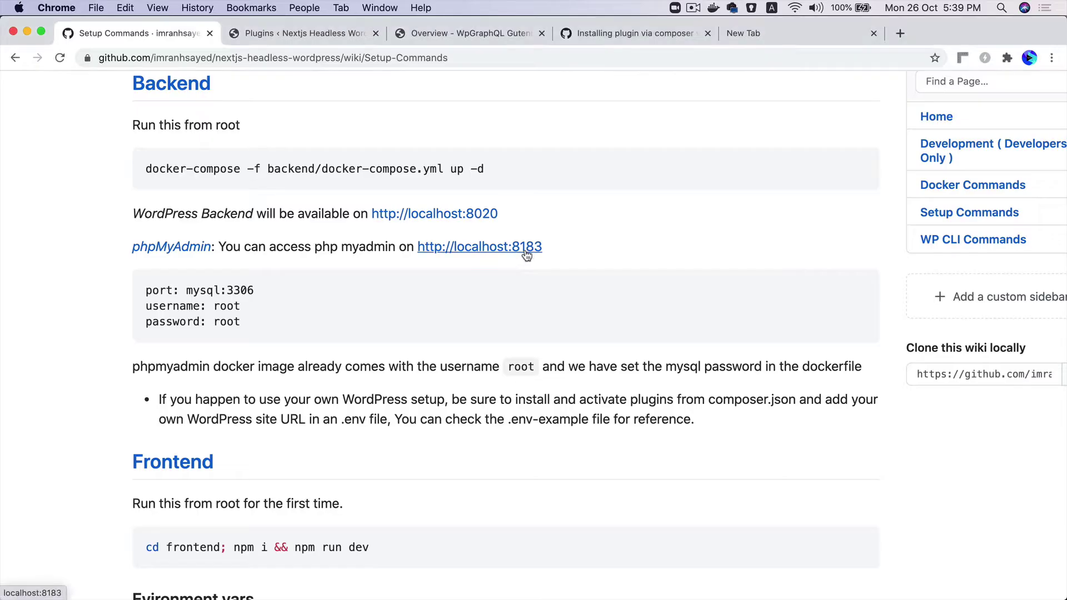
pyautogui.rightClick(539, 254)
pyautogui.click(543, 256)
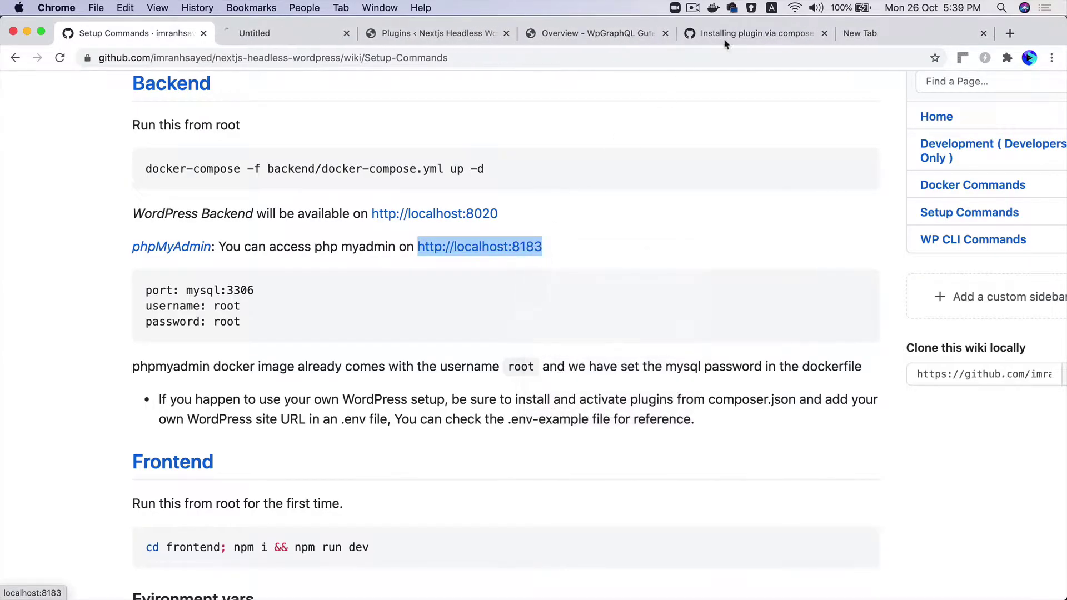
pyautogui.click(290, 34)
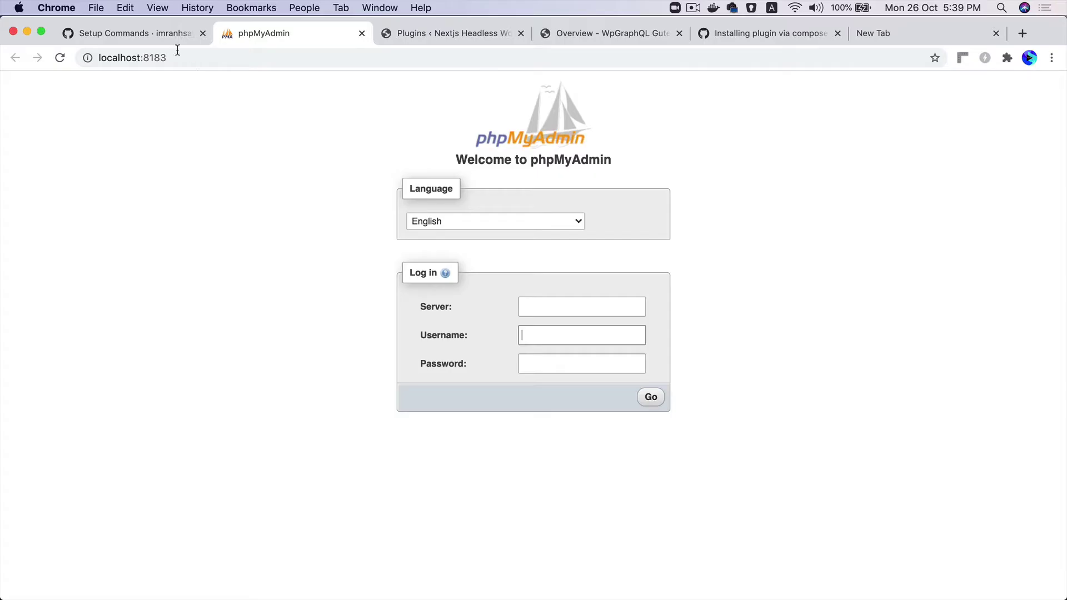
# Select the wiki's mysql:3306 server value and compare it with PMA_HOST mysql in docker-compose.yml
pyautogui.click(157, 33)
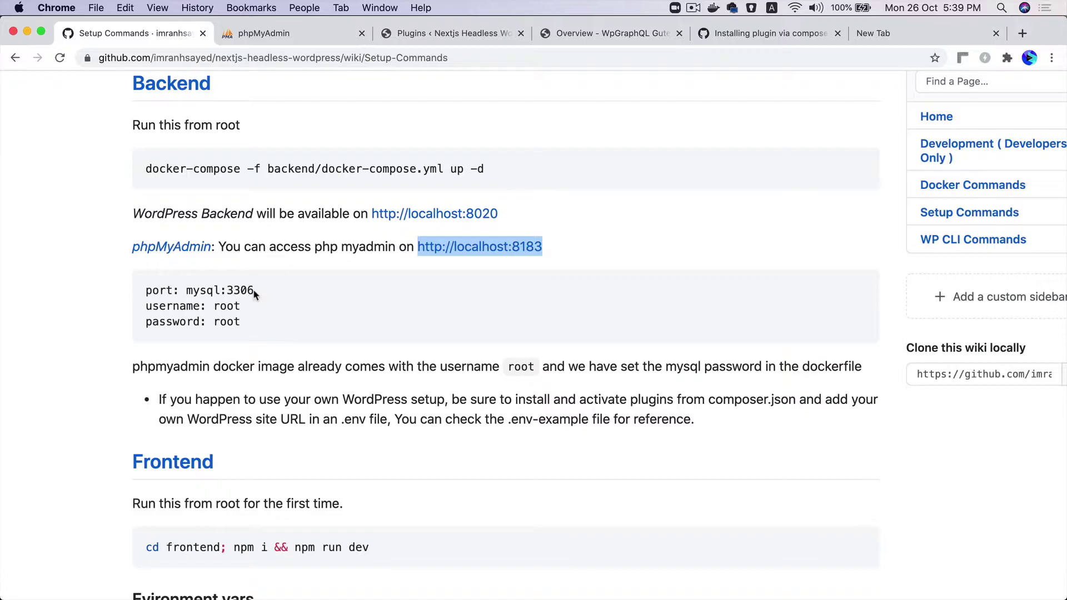
pyautogui.moveTo(254, 290); pyautogui.dragTo(186, 291)
pyautogui.press('super+c')
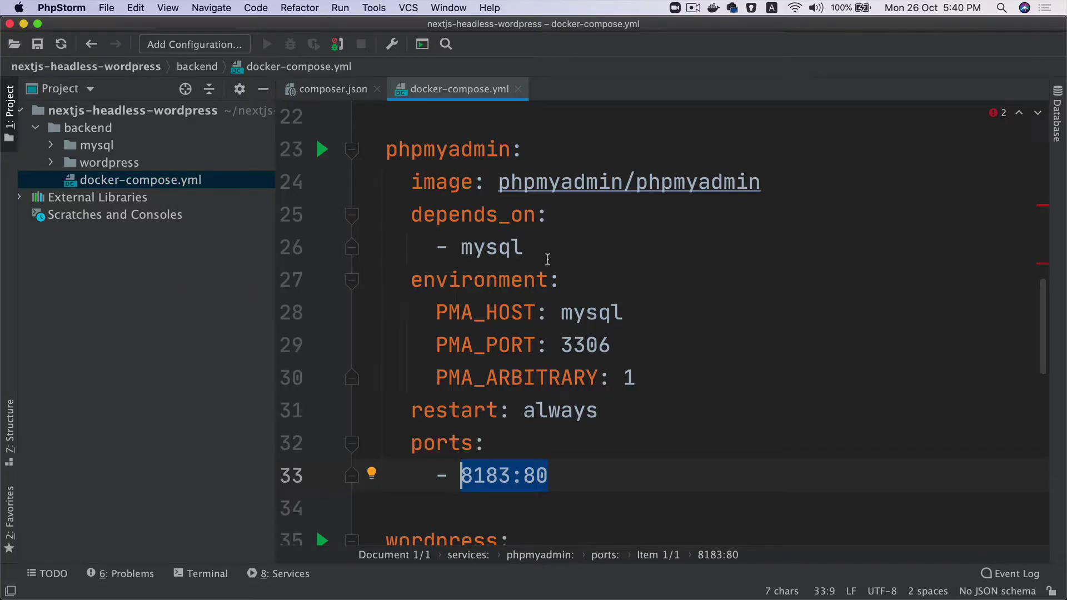
pyautogui.scroll(-3, 547, 260)
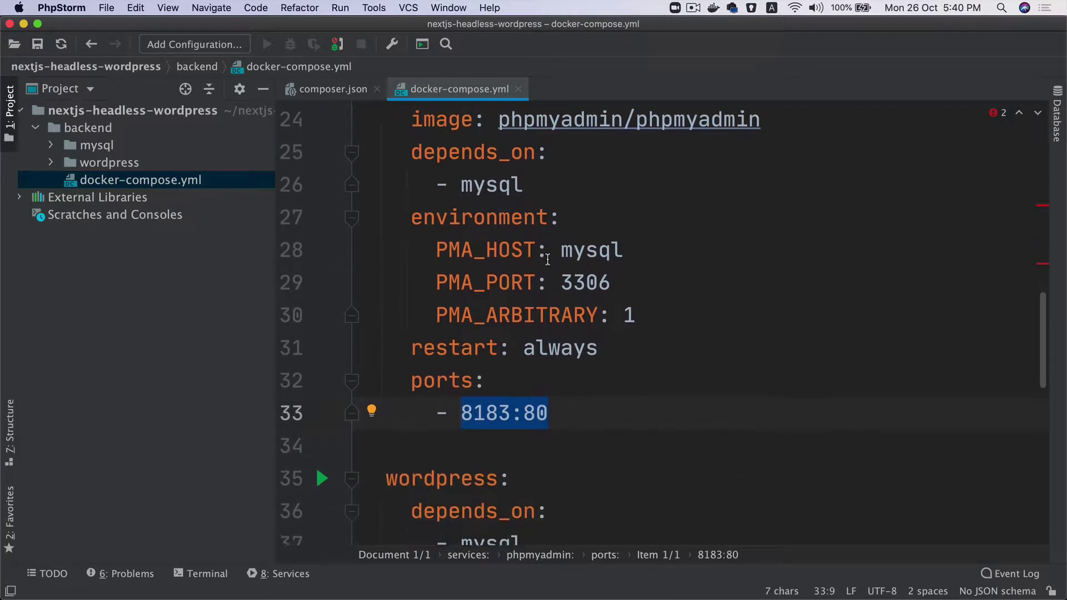
pyautogui.press('super+Tab')
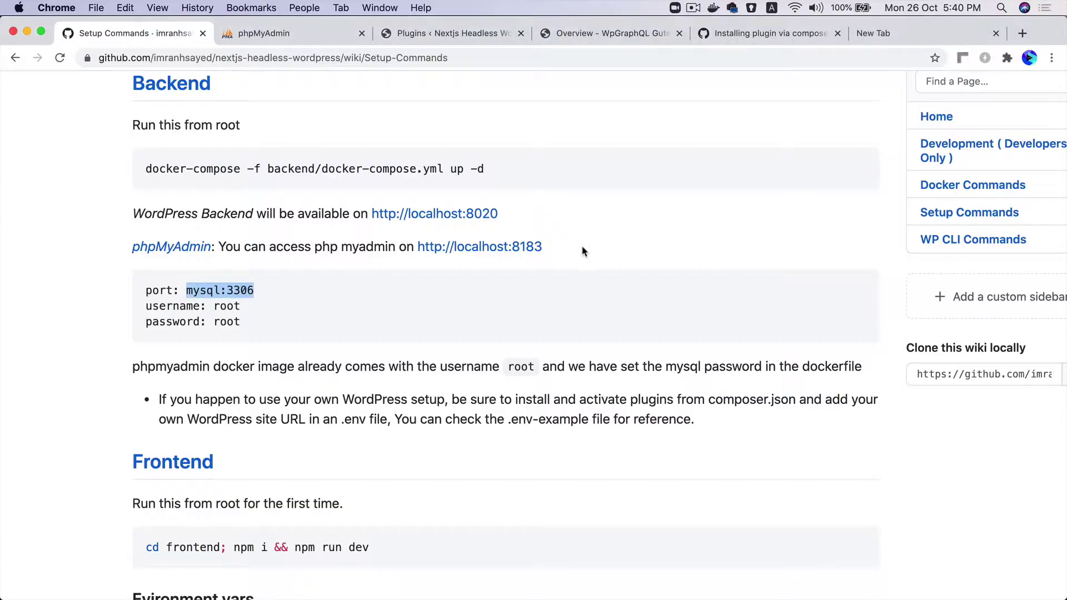
pyautogui.press('super+Tab')
pyautogui.doubleClick(596, 201)
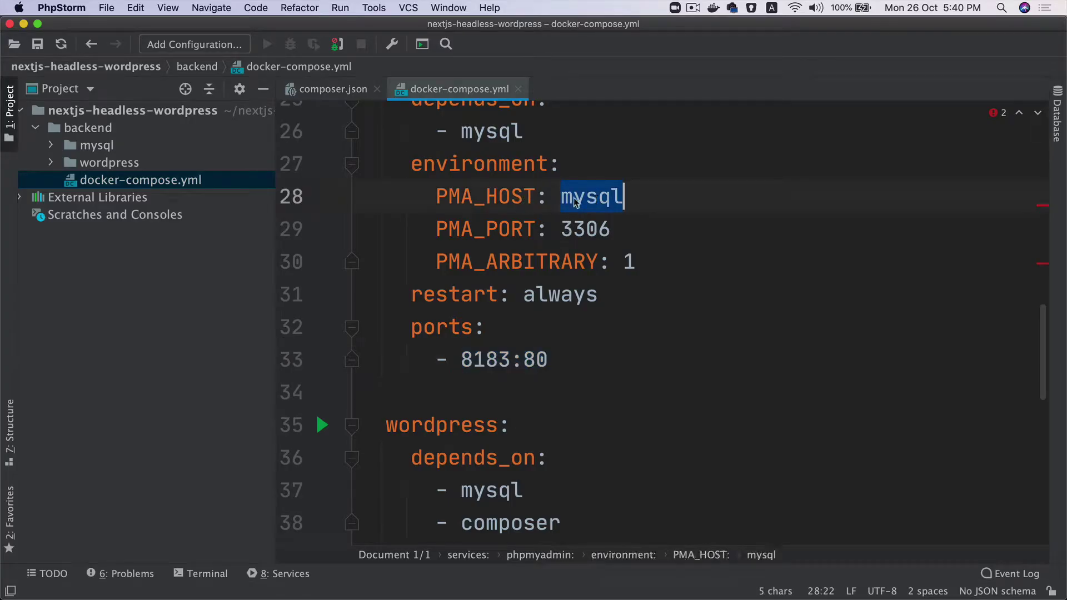
pyautogui.press('super+Tab')
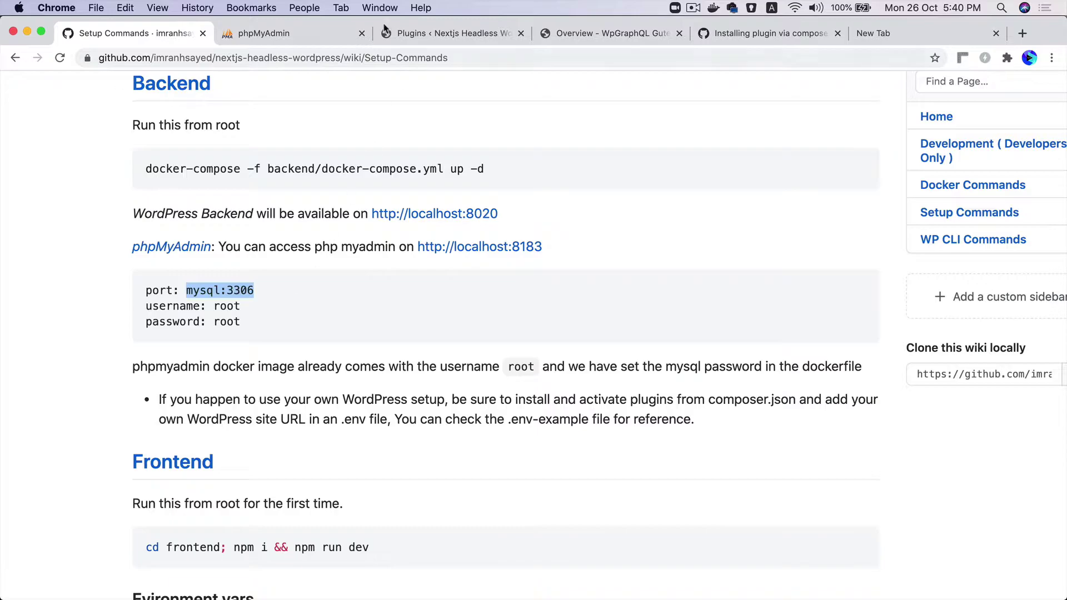
# Paste mysql:3306 as the phpMyAdmin login server, checking docker-compose.yml's database settings
pyautogui.click(329, 33)
pyautogui.click(542, 303)
pyautogui.press('super+v')
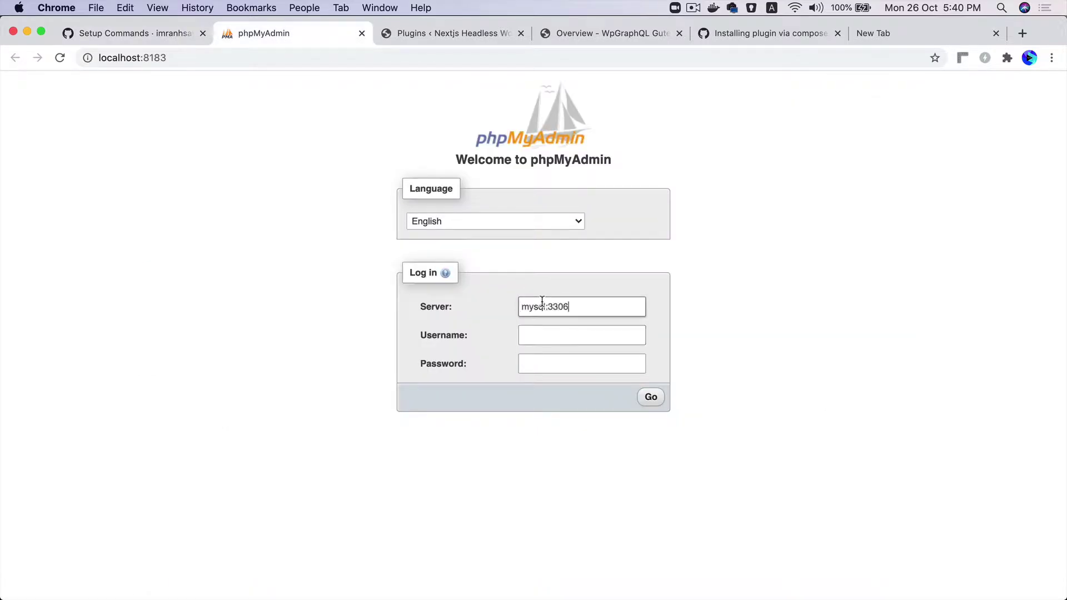
pyautogui.press('super+Tab')
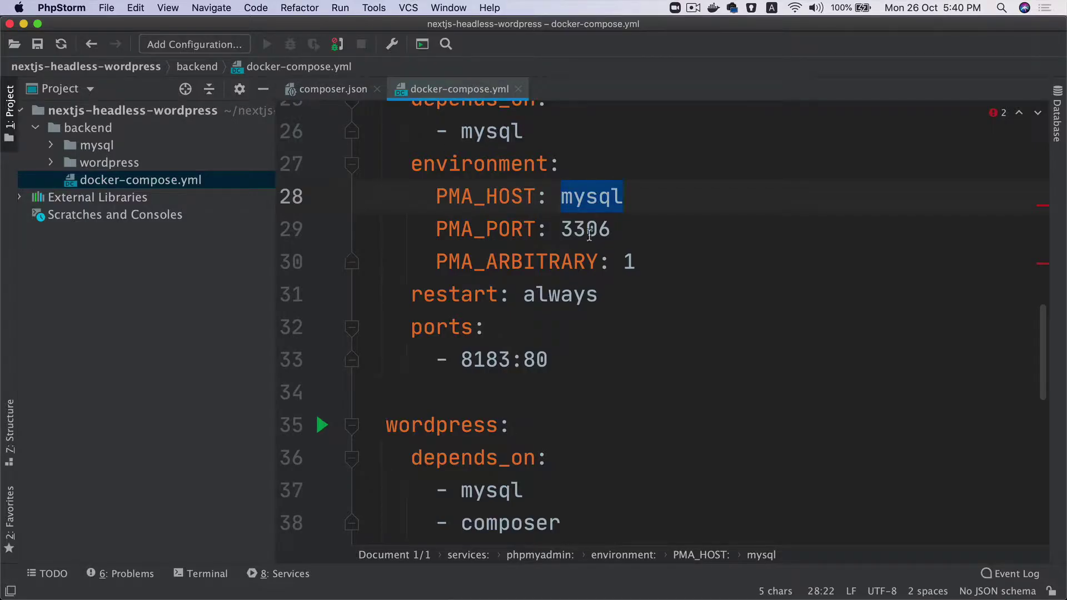
pyautogui.scroll(5, 595, 231)
pyautogui.press('super+Tab')
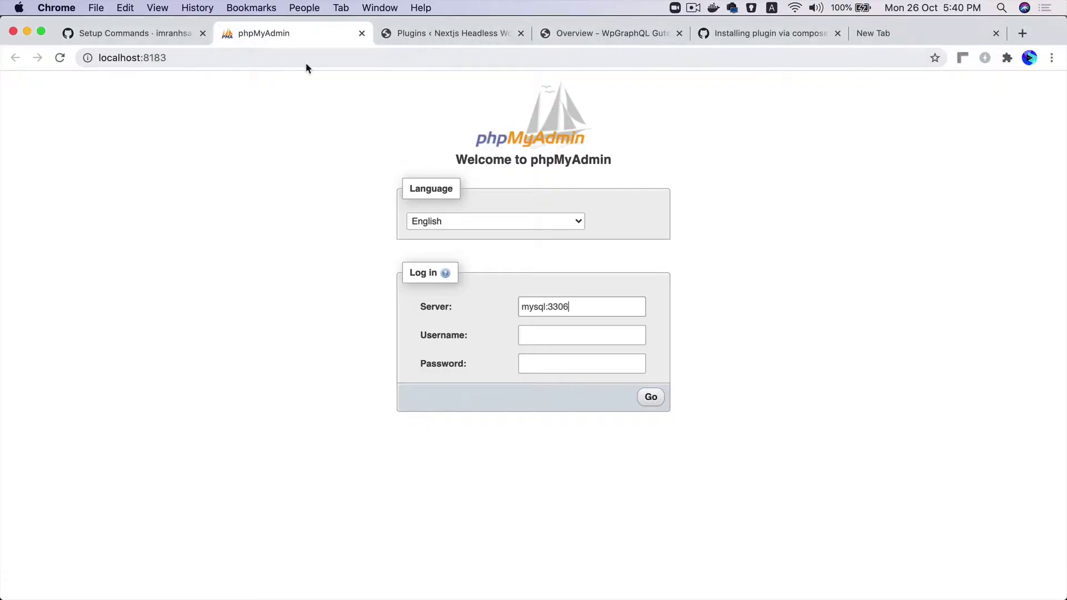
pyautogui.press('super+Tab')
pyautogui.scroll(-5, 614, 448)
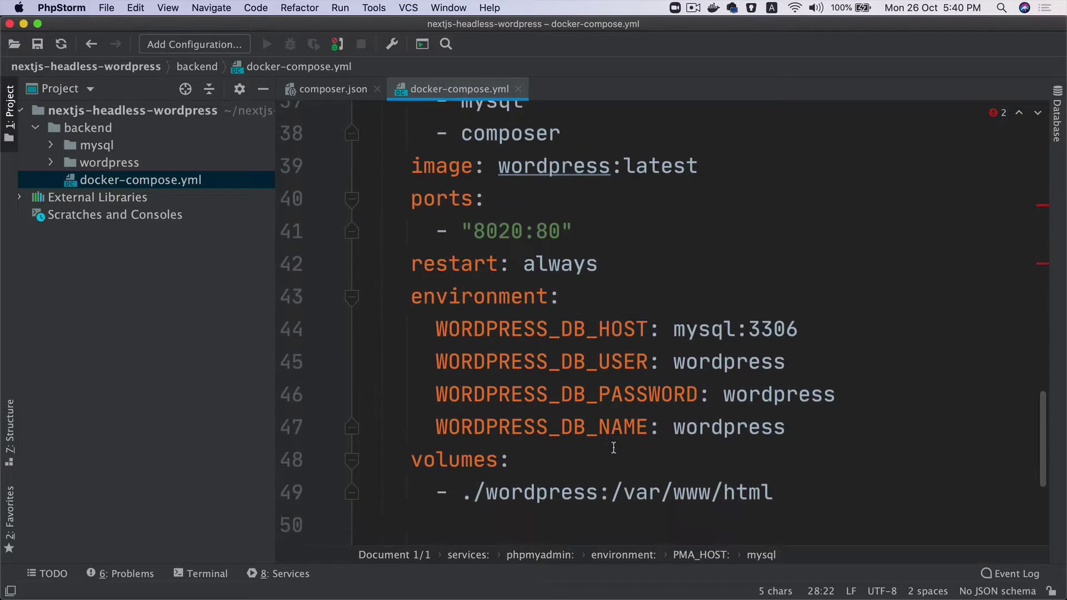
pyautogui.press('super+Tab')
# Log into phpMyAdmin as root with the account password and dismiss Chrome's password warning
pyautogui.click(222, 314)
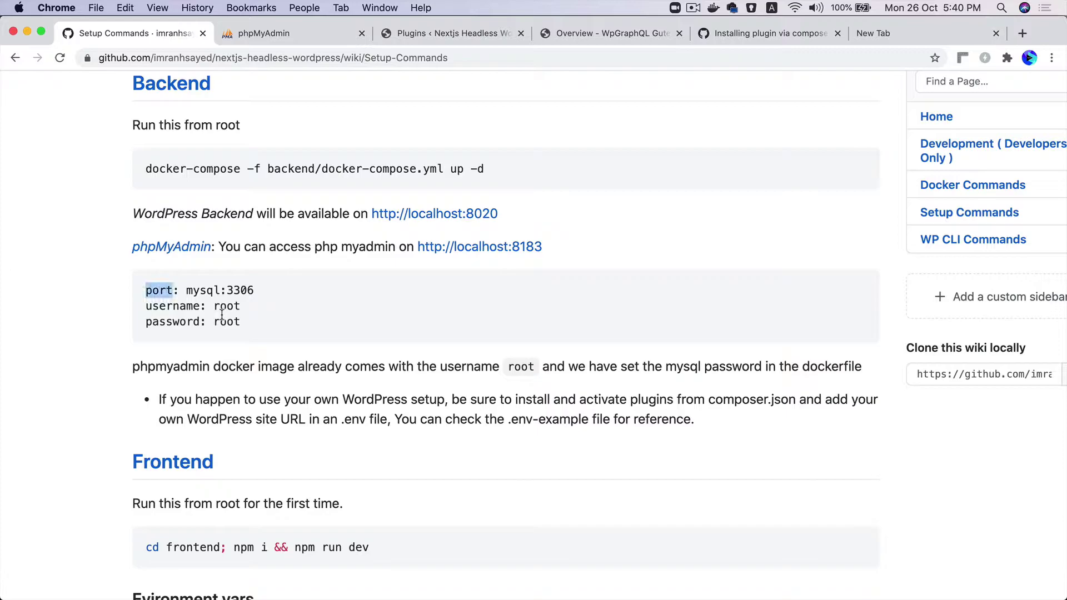
pyautogui.doubleClick(225, 312)
pyautogui.press('super+c')
pyautogui.click(338, 38)
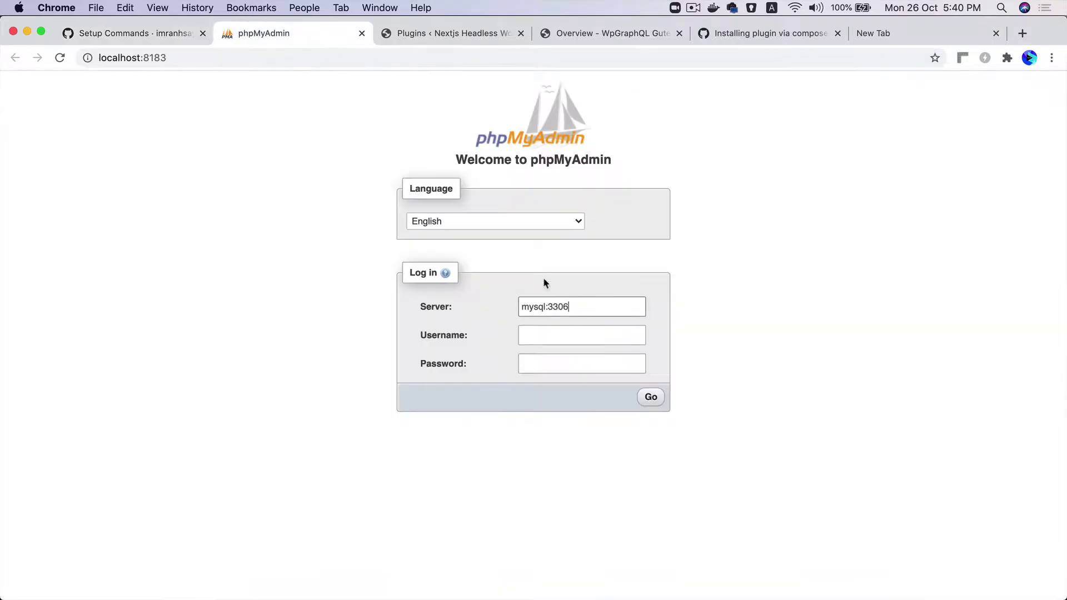
pyautogui.click(586, 332)
pyautogui.press('super+v')
pyautogui.click(586, 360)
pyautogui.press('super+v')
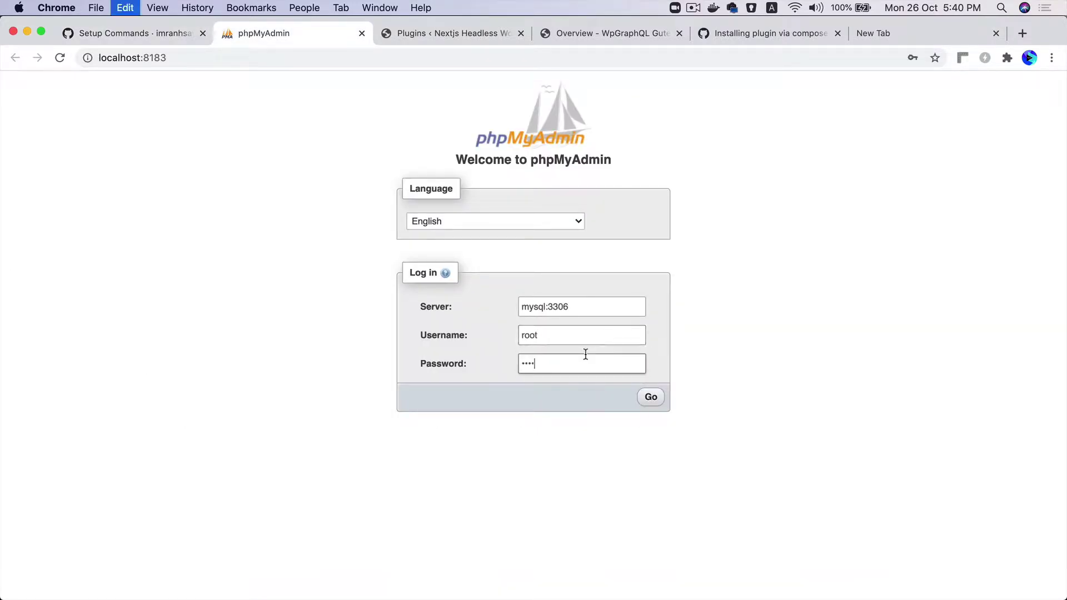
pyautogui.click(650, 399)
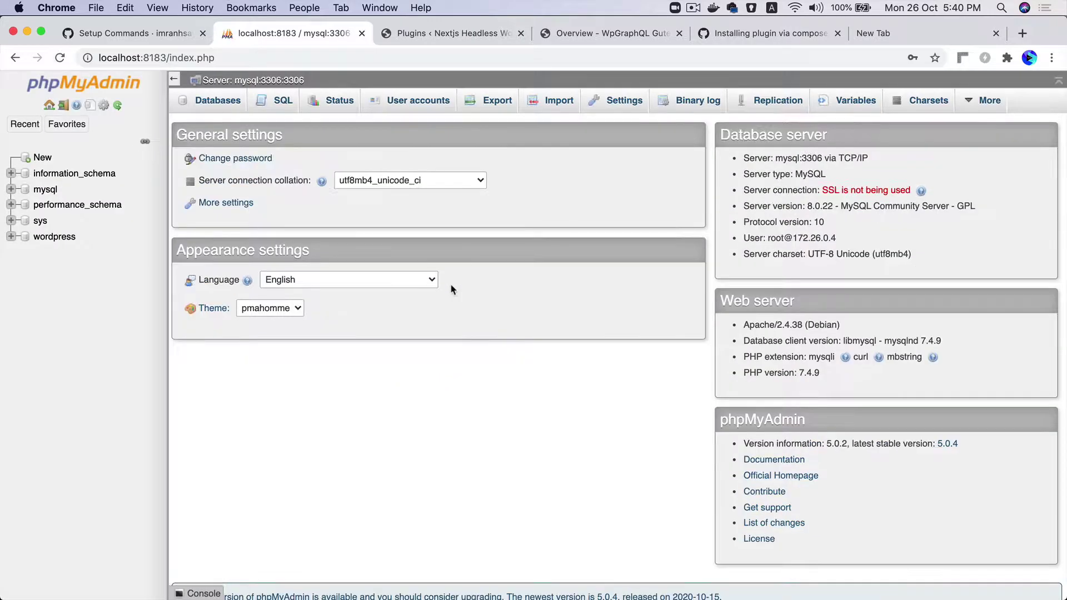
pyautogui.click(656, 240)
# Open the wordpress database to view its 17 tables
pyautogui.click(78, 237)
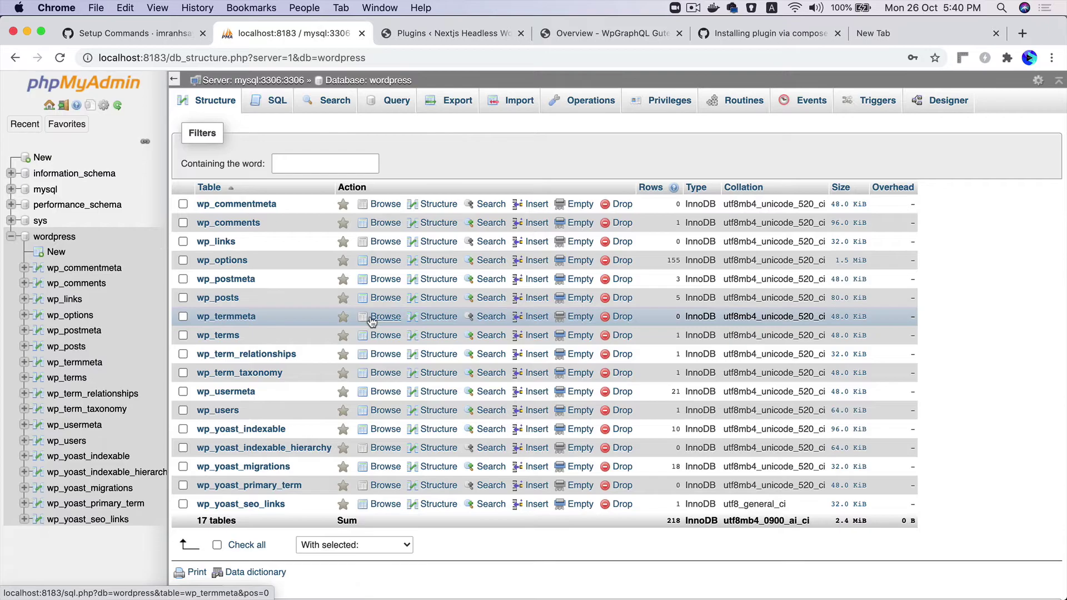
pyautogui.scroll(5, 369, 314)
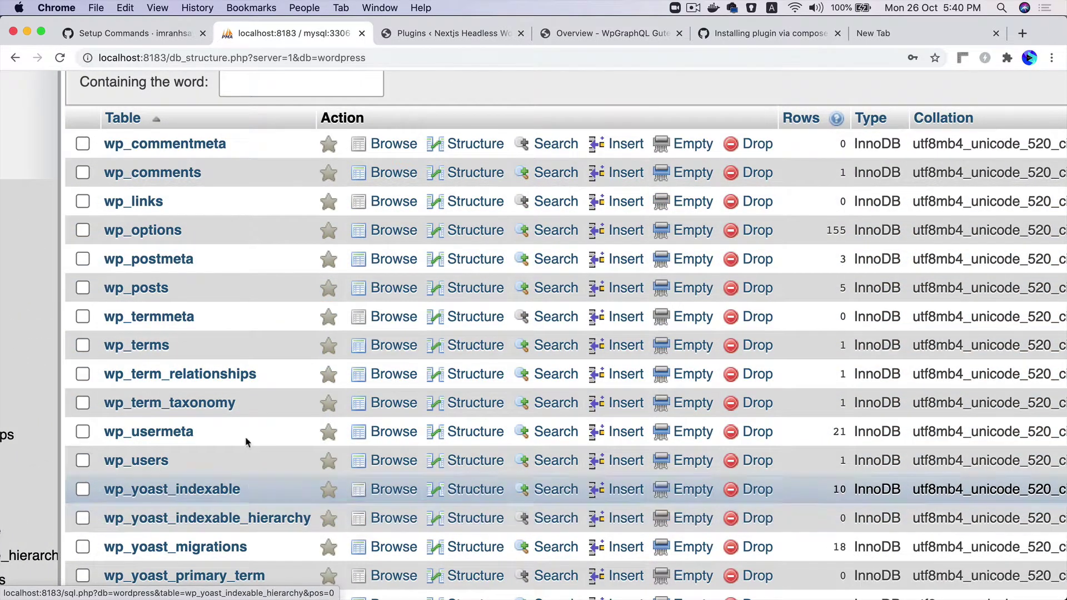
pyautogui.scroll(-2, 304, 385)
pyautogui.scroll(-3, 303, 386)
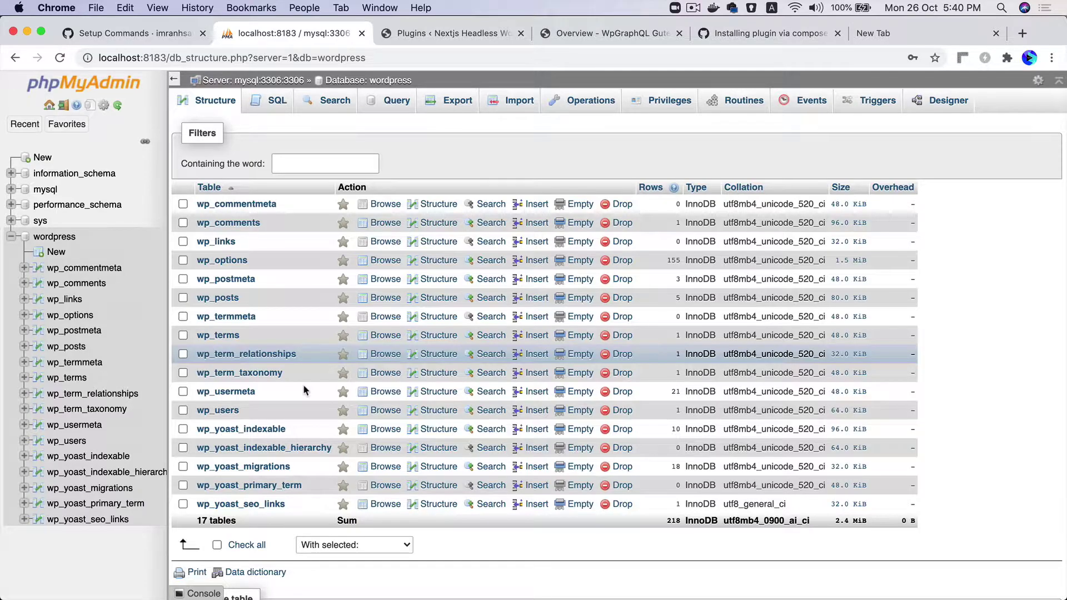
# Open a new Terminal tab with a fresh prompt
pyautogui.moveTo(458, 590)
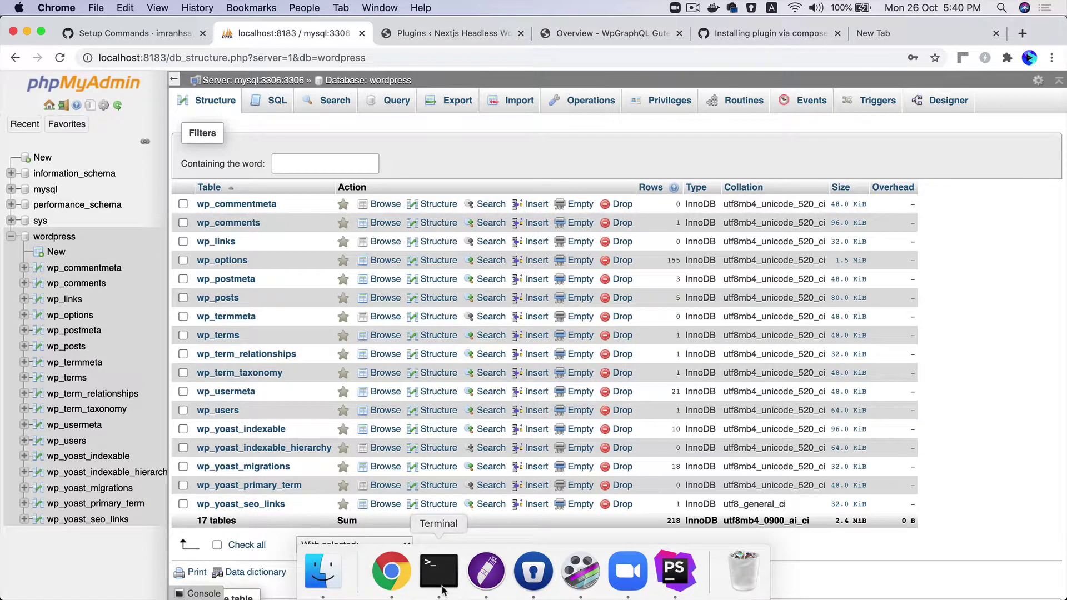
pyautogui.click(452, 584)
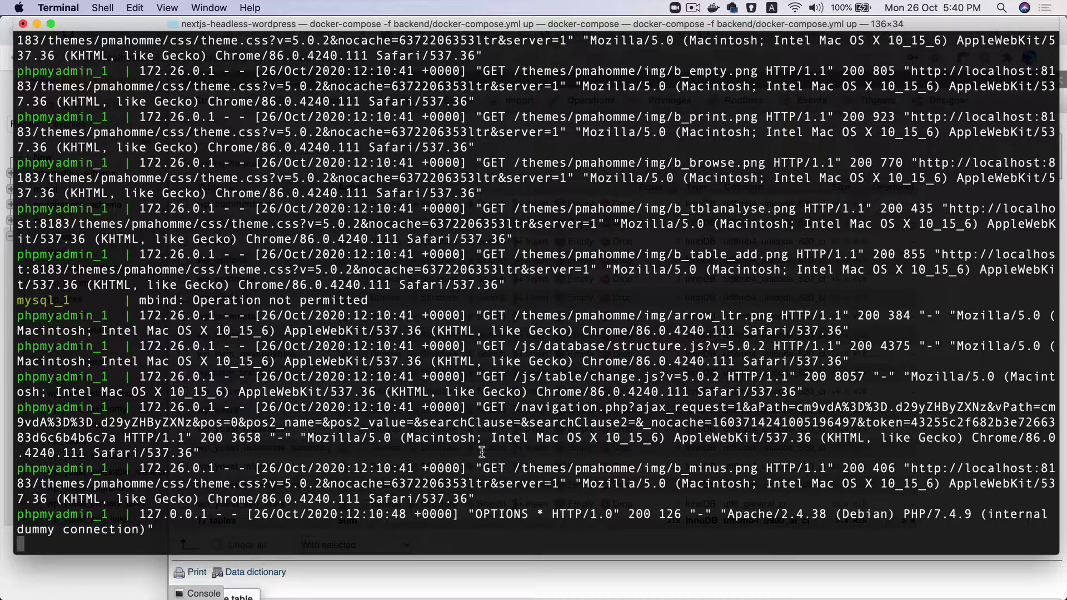
pyautogui.press('super+t')
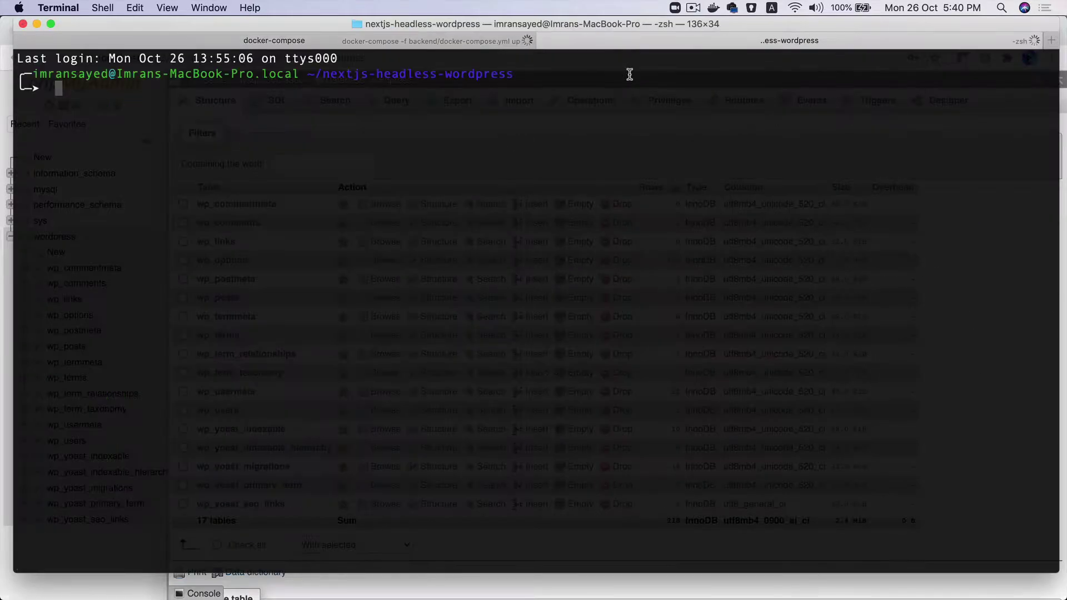
pyautogui.moveTo(533, 578)
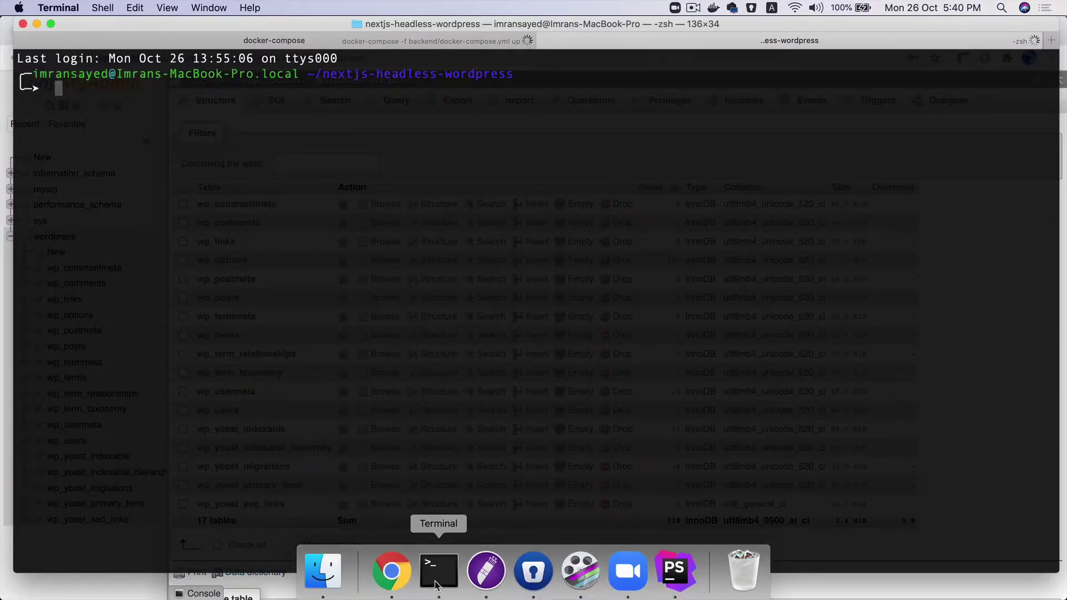
pyautogui.click(388, 581)
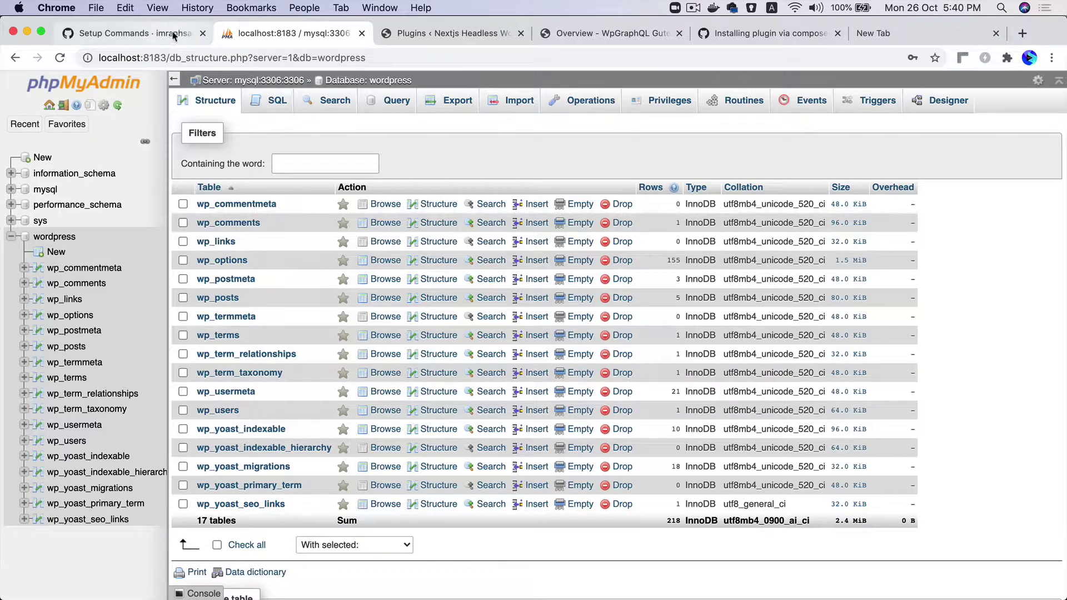
# Reload the Setup Commands wiki page and reset its text zoom to normal
pyautogui.click(133, 34)
pyautogui.scroll(-3, 483, 404)
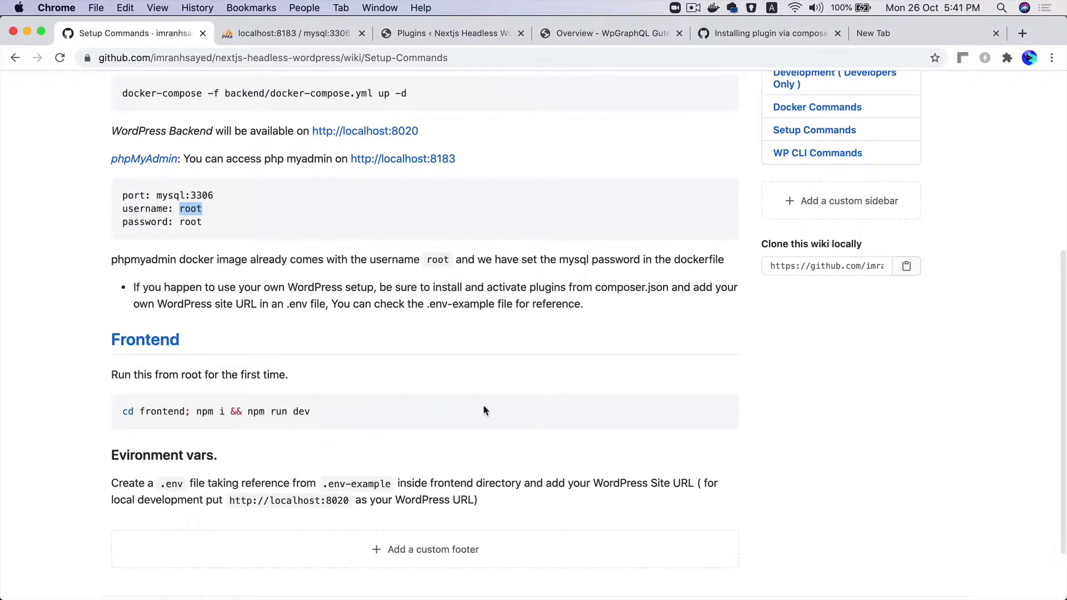
pyautogui.scroll(5, 483, 404)
pyautogui.press('super+r')
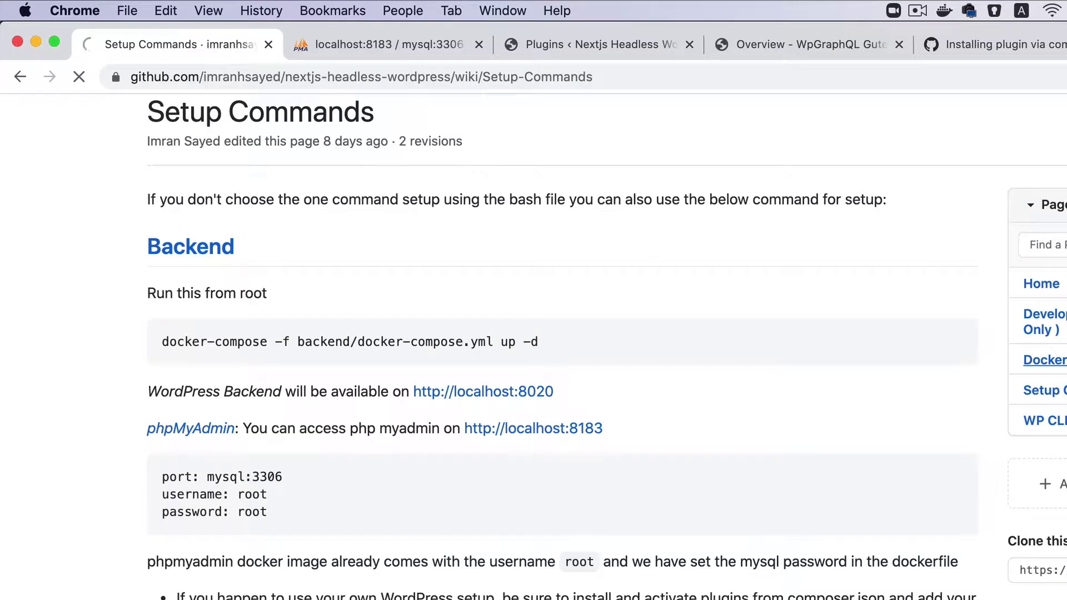
pyautogui.press('super+plus')
pyautogui.press('super+plus')
pyautogui.press('super+plus')
pyautogui.press('super+plus')
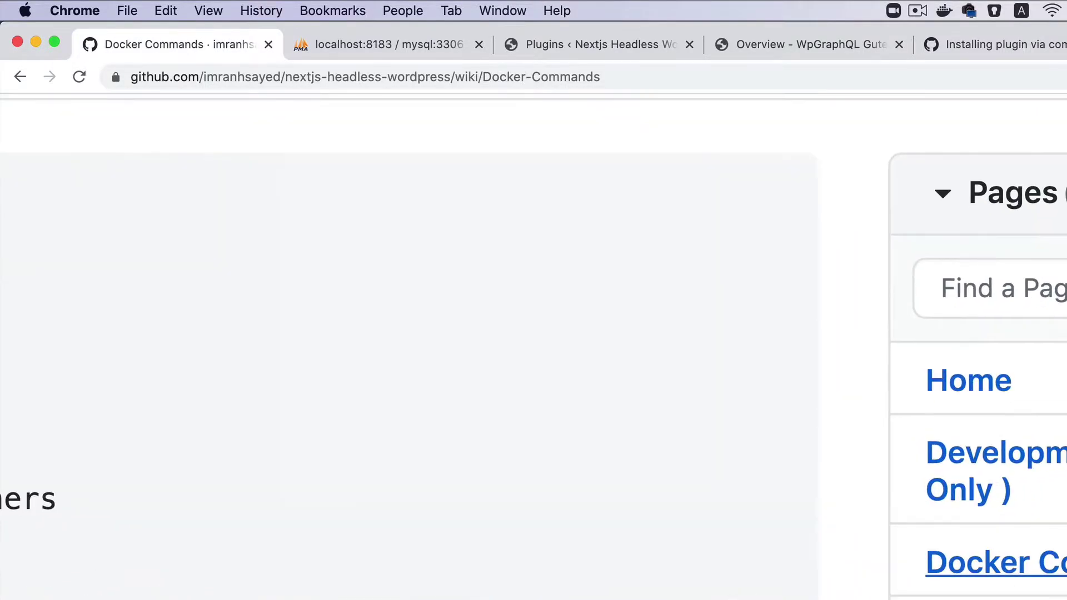
pyautogui.press('super+0')
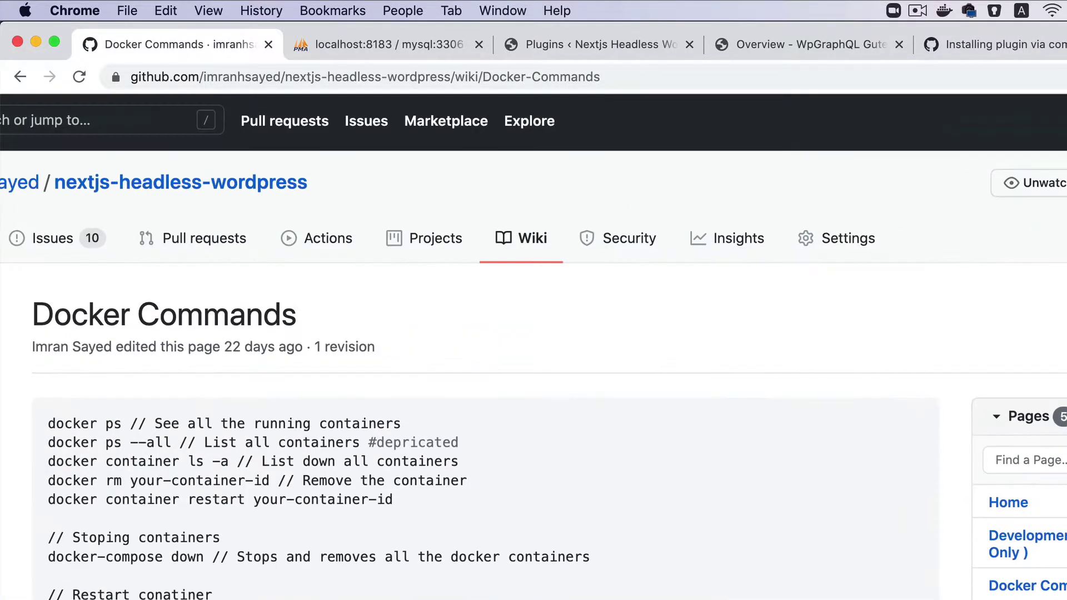
pyautogui.scroll(-10, 484, 345)
pyautogui.scroll(10, 460, 565)
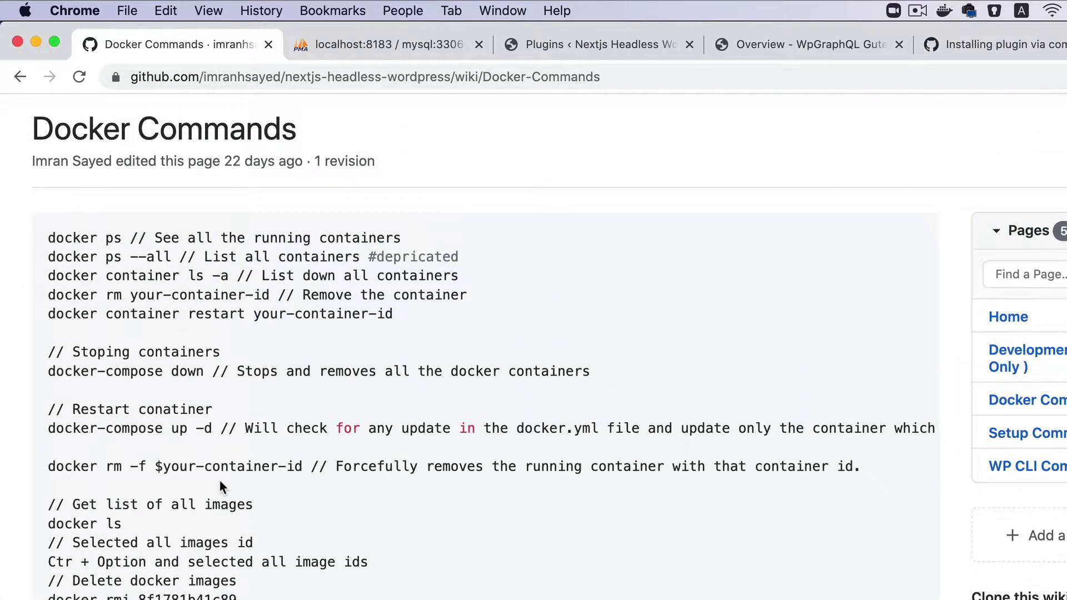
pyautogui.scroll(3, 219, 480)
pyautogui.scroll(-3, 219, 486)
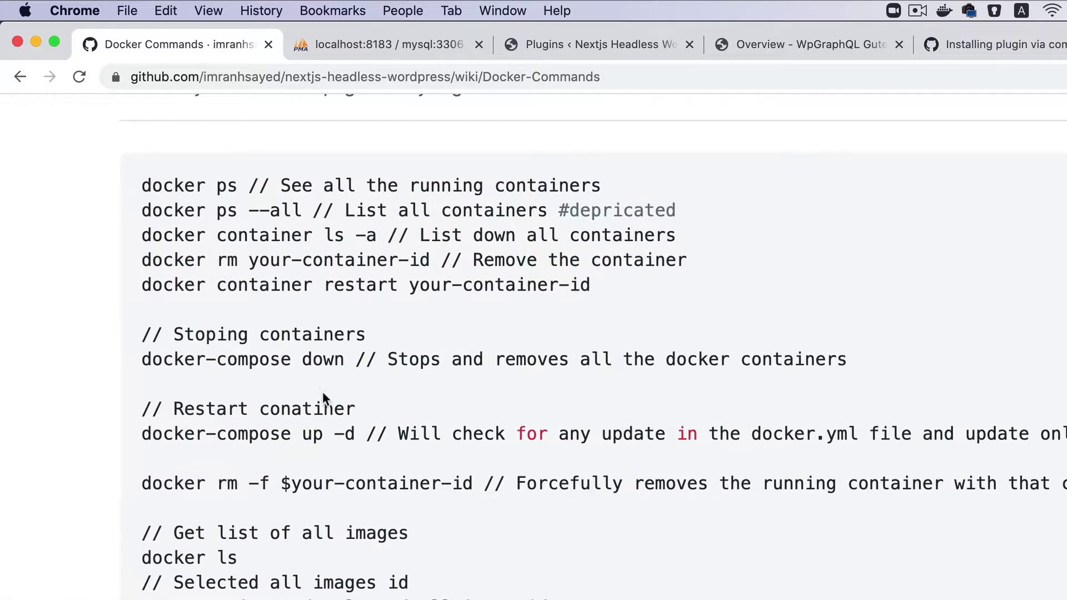
# Read the Docker Commands wiki's docker-compose down and docker exec shell-login commands
pyautogui.moveTo(354, 363); pyautogui.dragTo(142, 359)
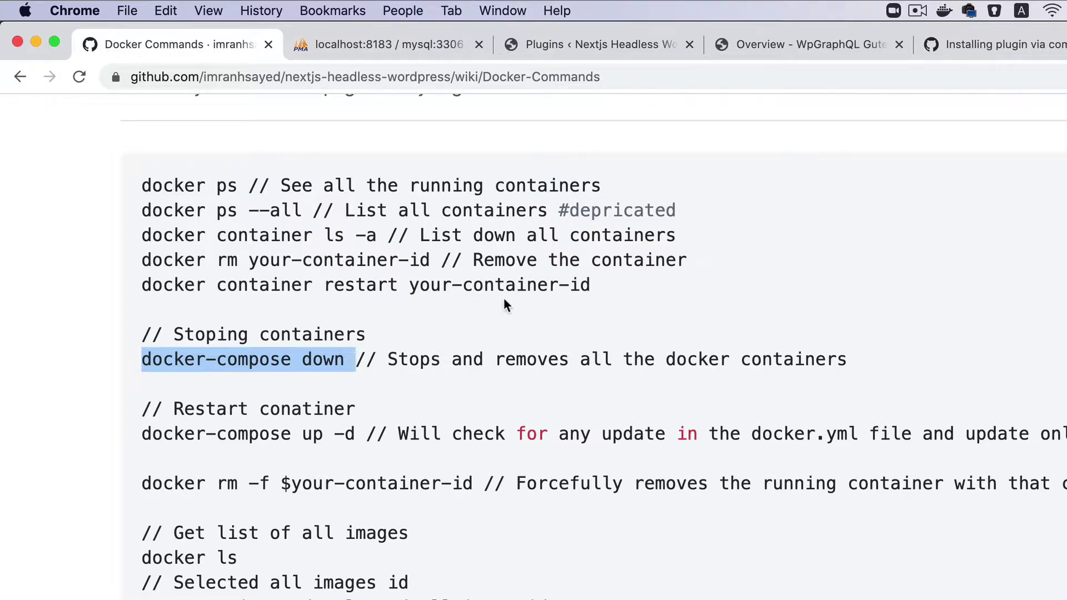
pyautogui.scroll(-5, 374, 412)
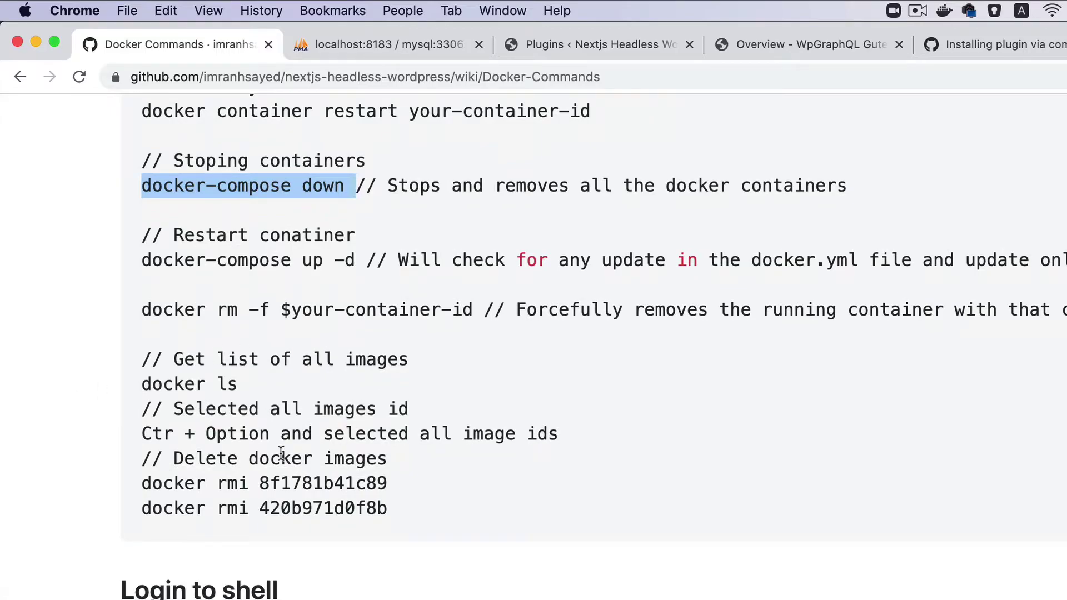
pyautogui.moveTo(467, 537); pyautogui.dragTo(140, 310)
pyautogui.scroll(-10, 562, 473)
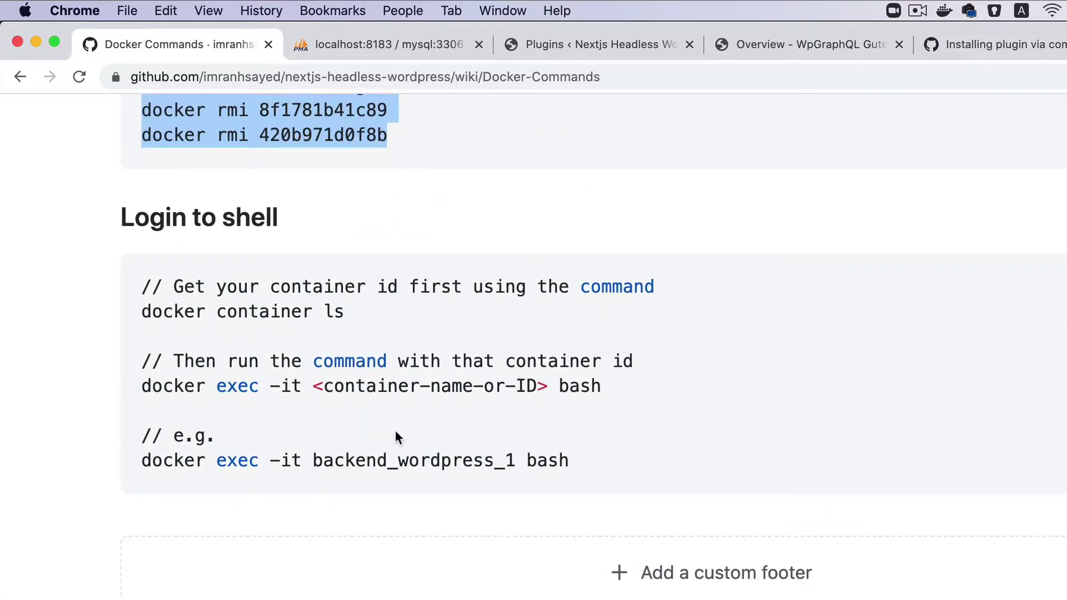
pyautogui.press('super+equal')
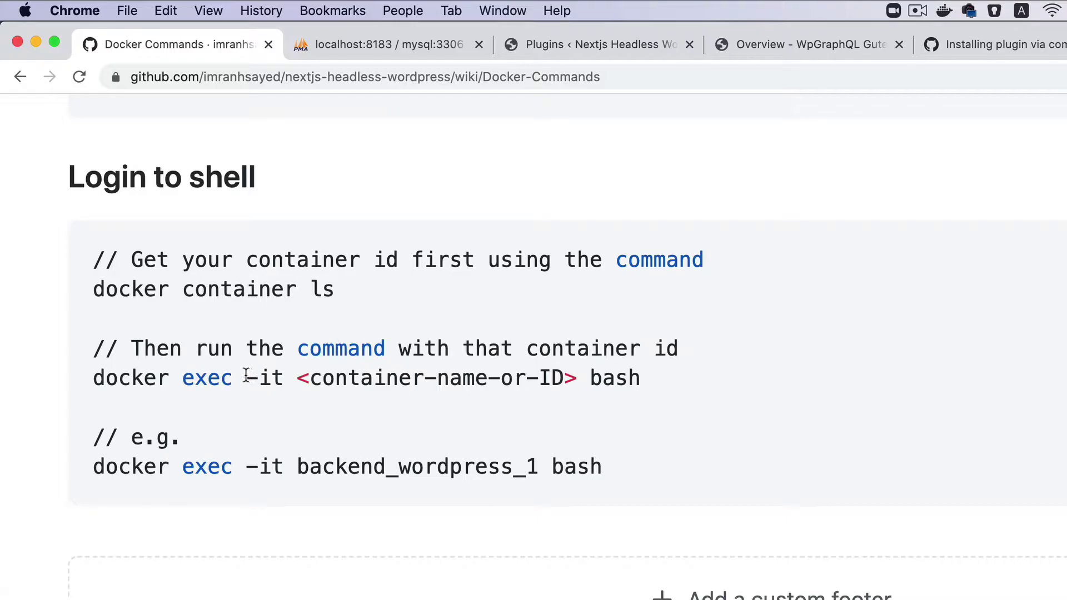
pyautogui.moveTo(243, 378); pyautogui.dragTo(92, 380)
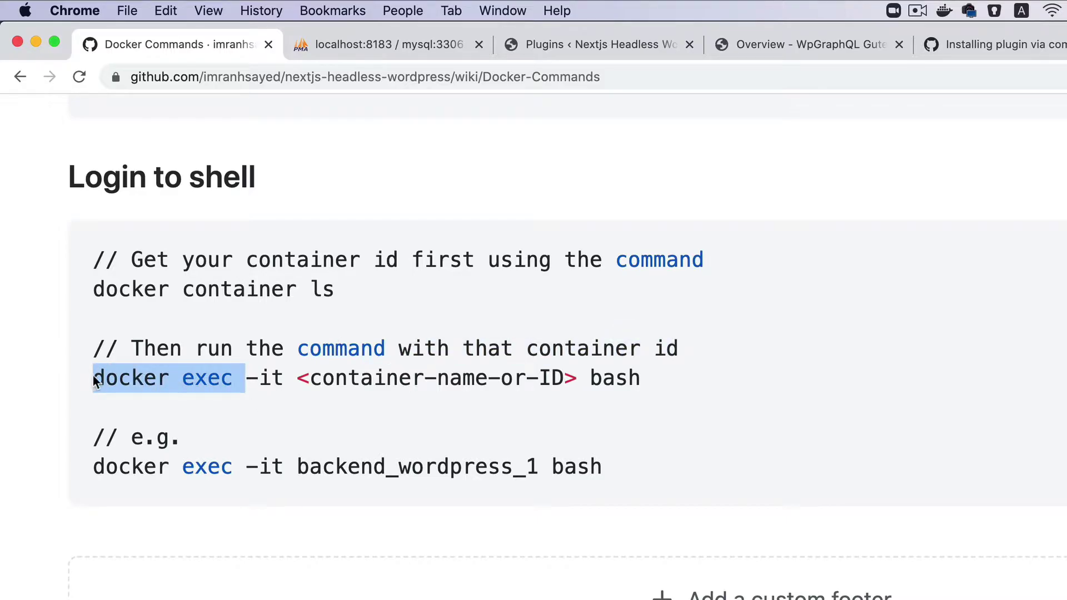
pyautogui.click(245, 412)
pyautogui.moveTo(234, 378); pyautogui.dragTo(93, 370)
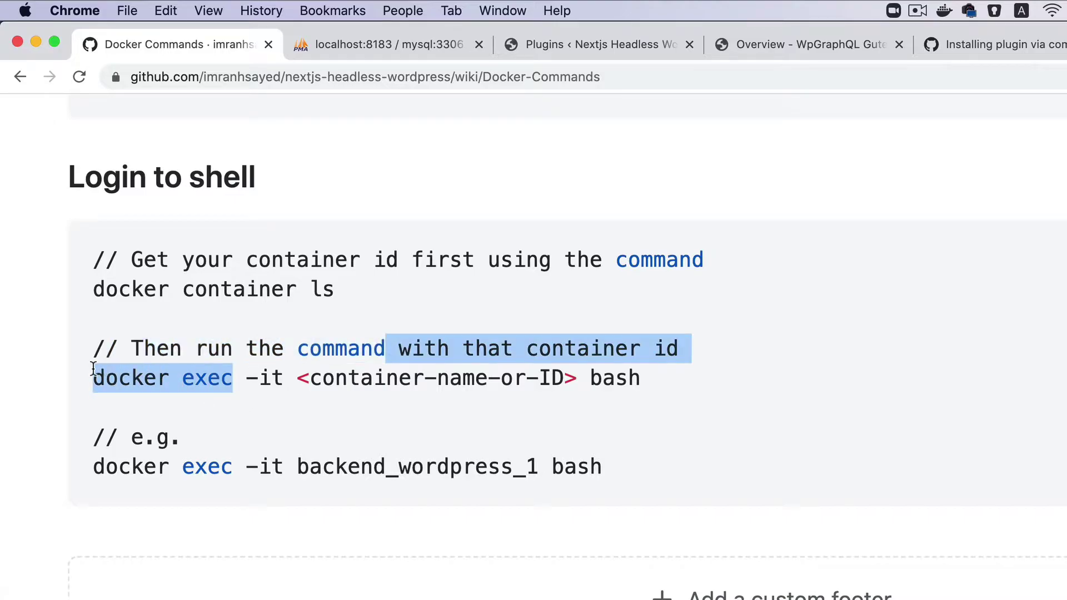
pyautogui.click(318, 531)
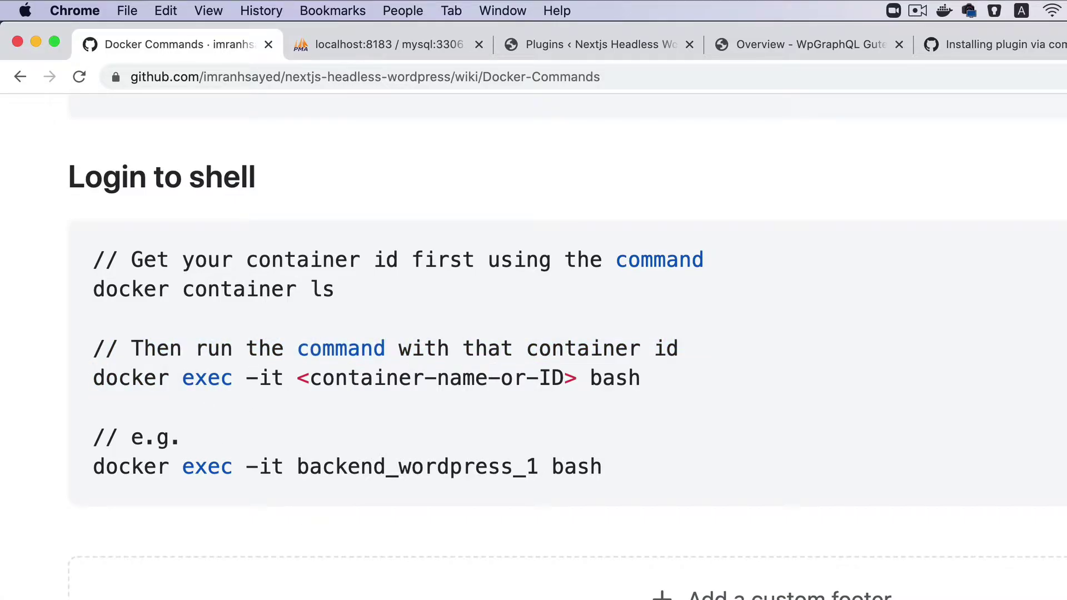
pyautogui.press('super+Tab')
# Start a 'docker exec -it' command at the Terminal prompt
pyautogui.write('doce')
pyautogui.press('BackSpace')
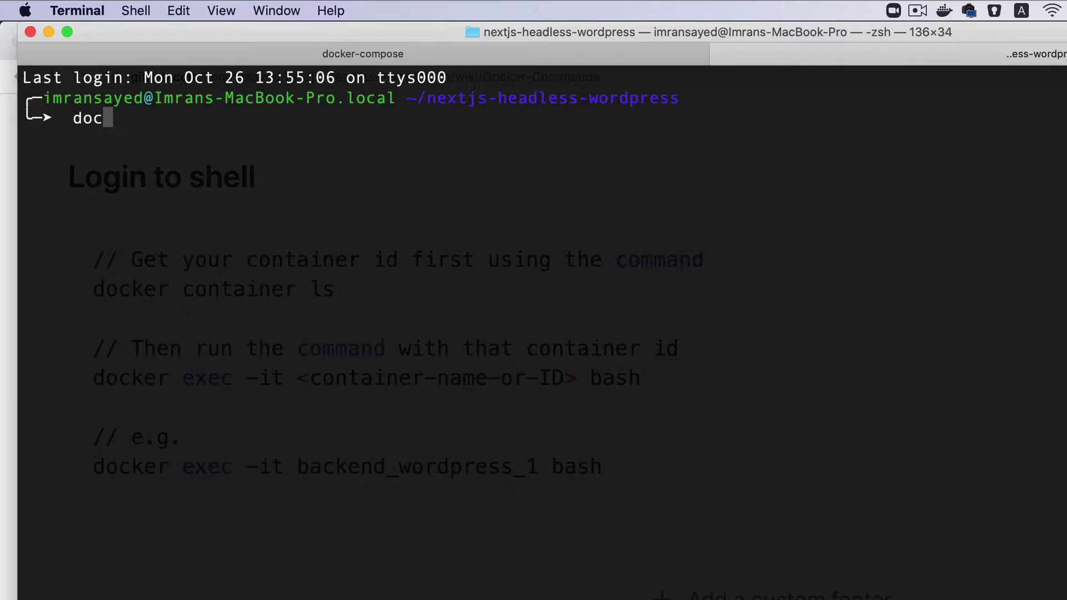
pyautogui.write('ker exec -')
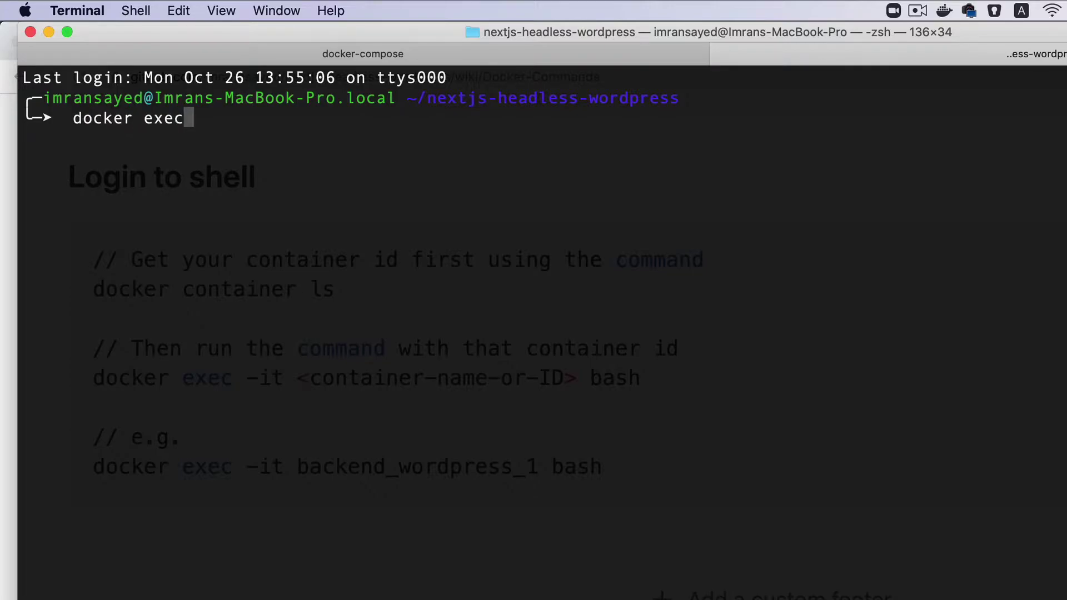
pyautogui.write('it')
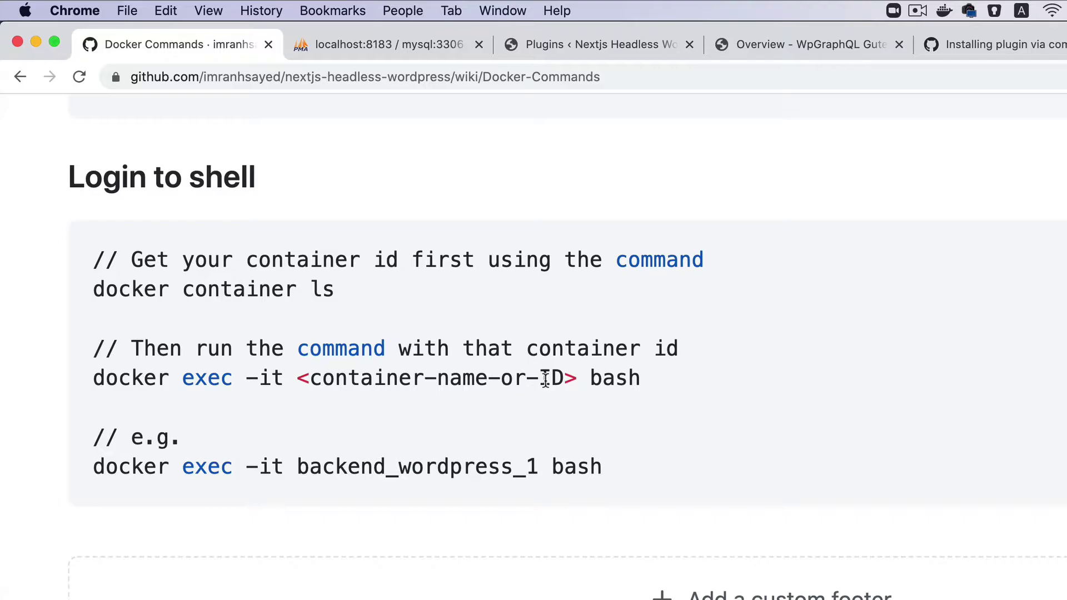
# Copy 'docker container ls' from the wiki and run it in Terminal
pyautogui.press('super+Tab')
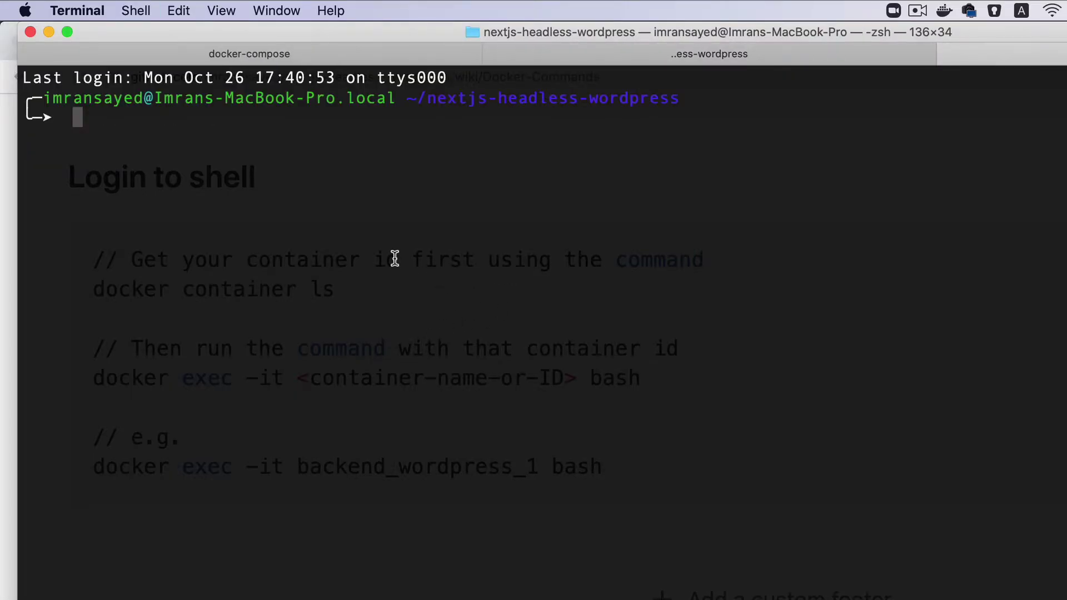
pyautogui.press('super+Tab')
pyautogui.tripleClick(286, 288)
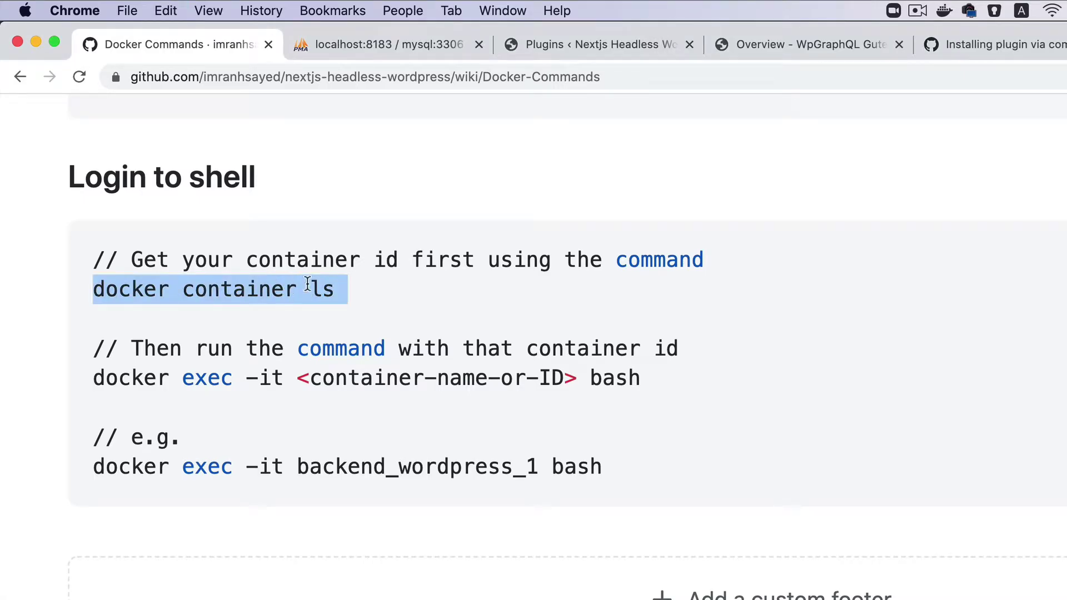
pyautogui.press('super+c')
pyautogui.press('super+Tab')
pyautogui.press('super+v')
pyautogui.press('Return')
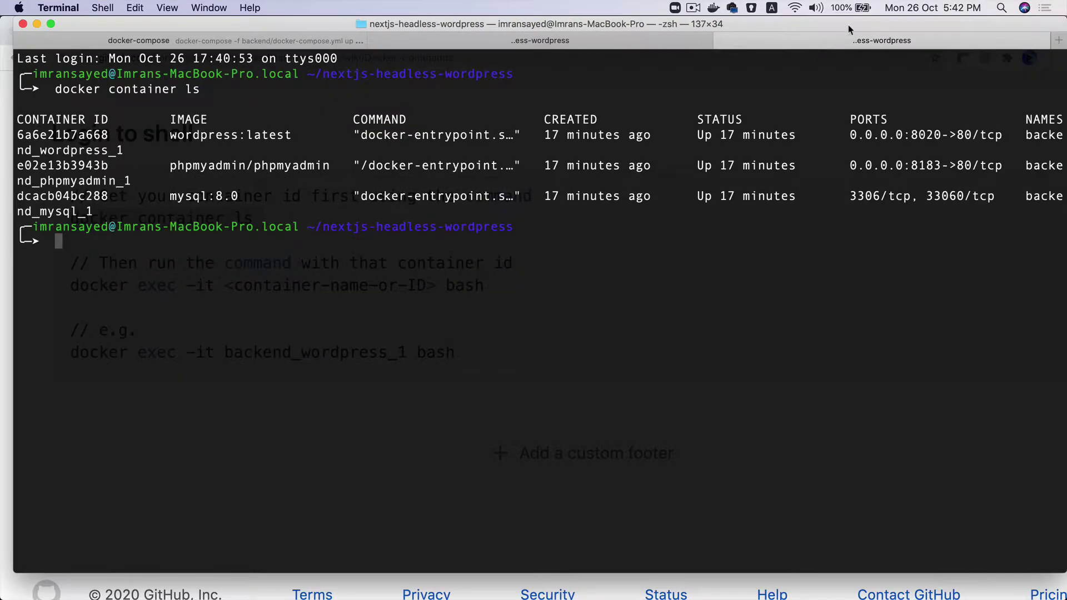
# Widen the Terminal window to show all container columns and pick out the wordpress row
pyautogui.moveTo(849, 29); pyautogui.dragTo(532, 8)
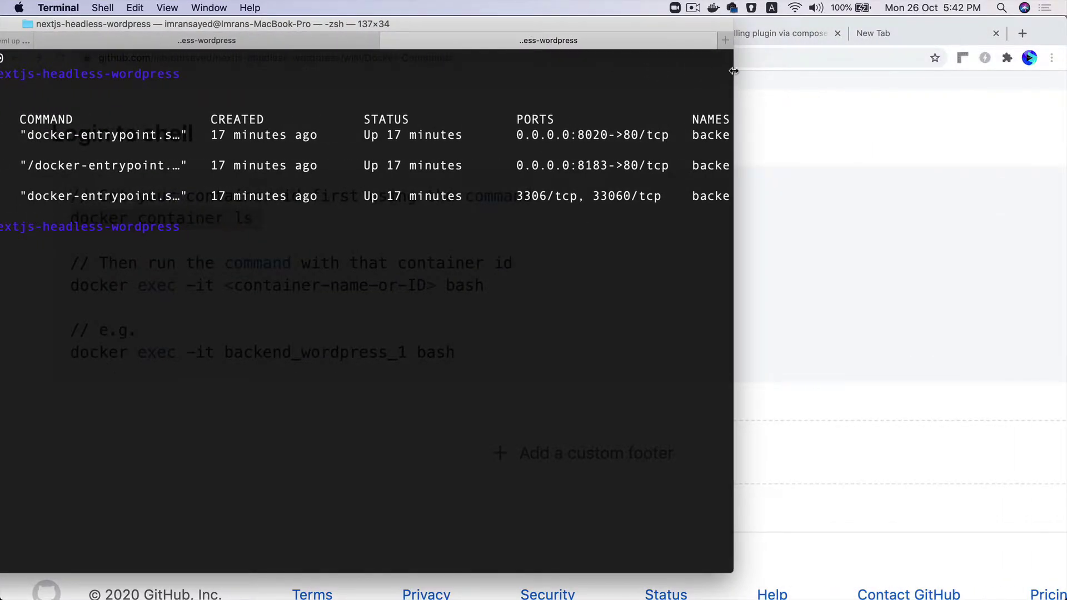
pyautogui.moveTo(734, 71); pyautogui.dragTo(947, 76)
pyautogui.moveTo(726, 26); pyautogui.dragTo(1045, 59)
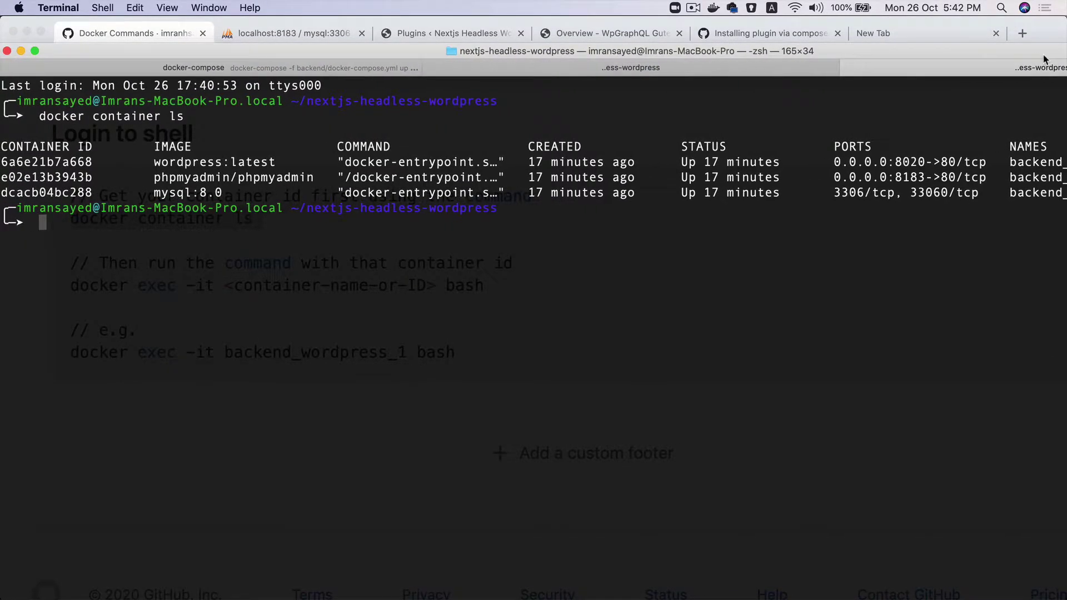
pyautogui.tripleClick(231, 165)
pyautogui.moveTo(323, 573)
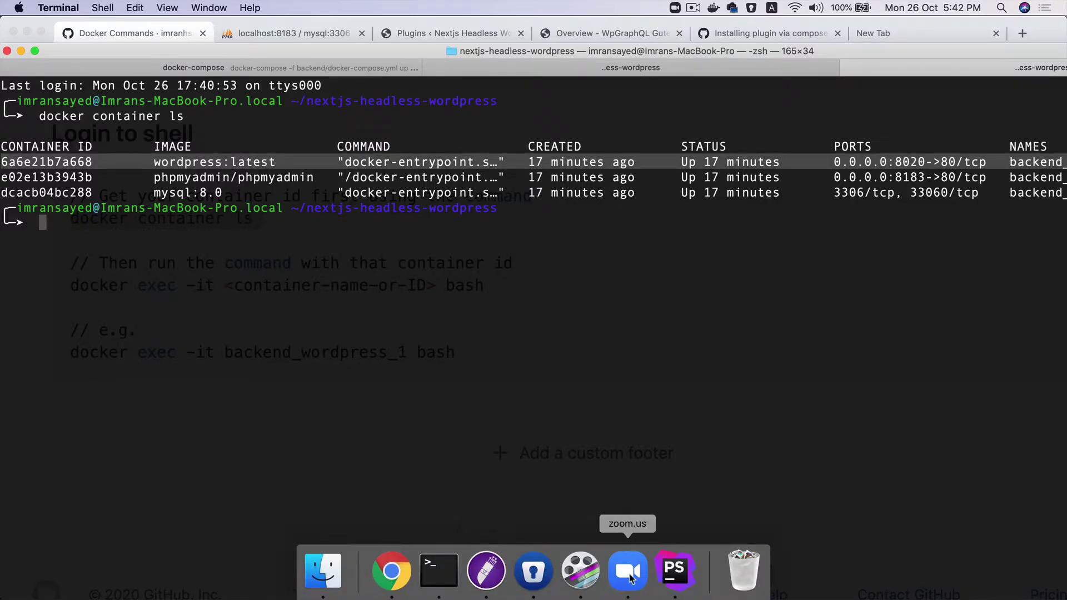
pyautogui.click(677, 581)
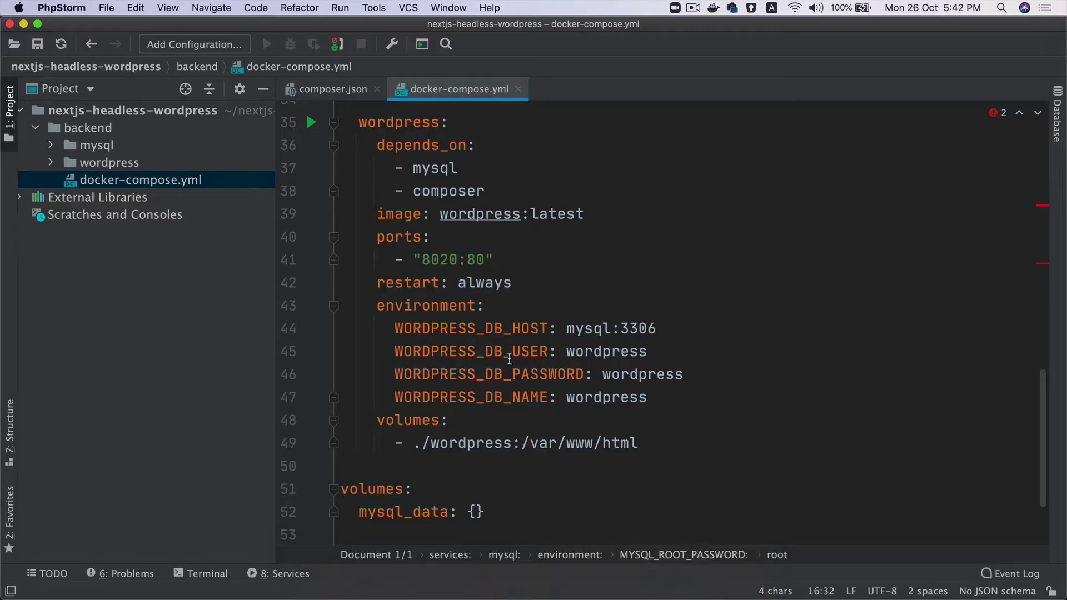
pyautogui.scroll(-2, 512, 353)
pyautogui.scroll(4, 510, 359)
pyautogui.scroll(1, 510, 359)
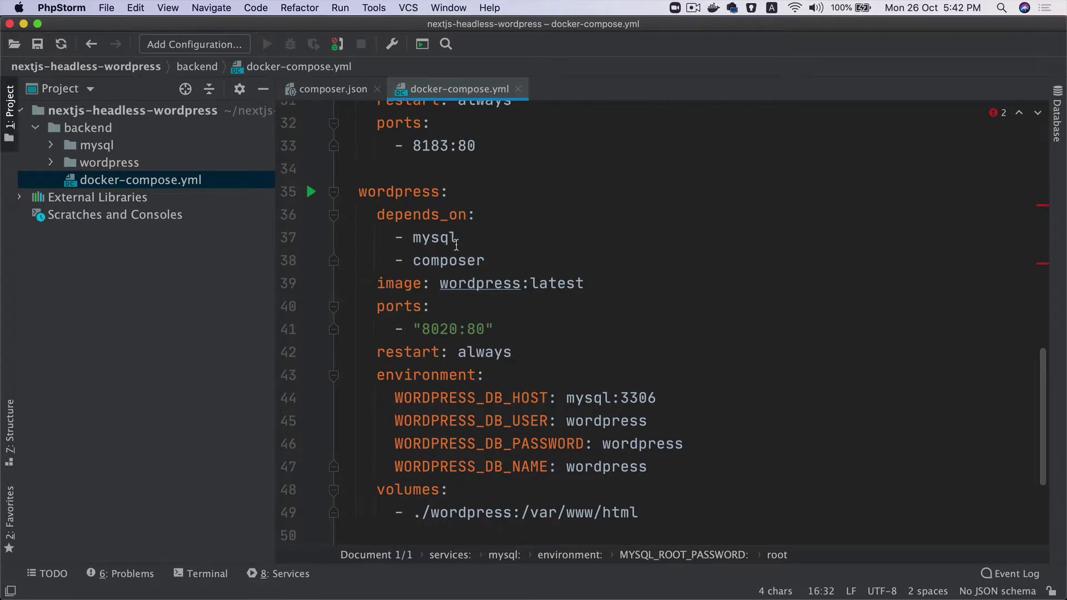
pyautogui.click(611, 288)
pyautogui.hotkey('shift', 'Home')
pyautogui.press('super+Tab')
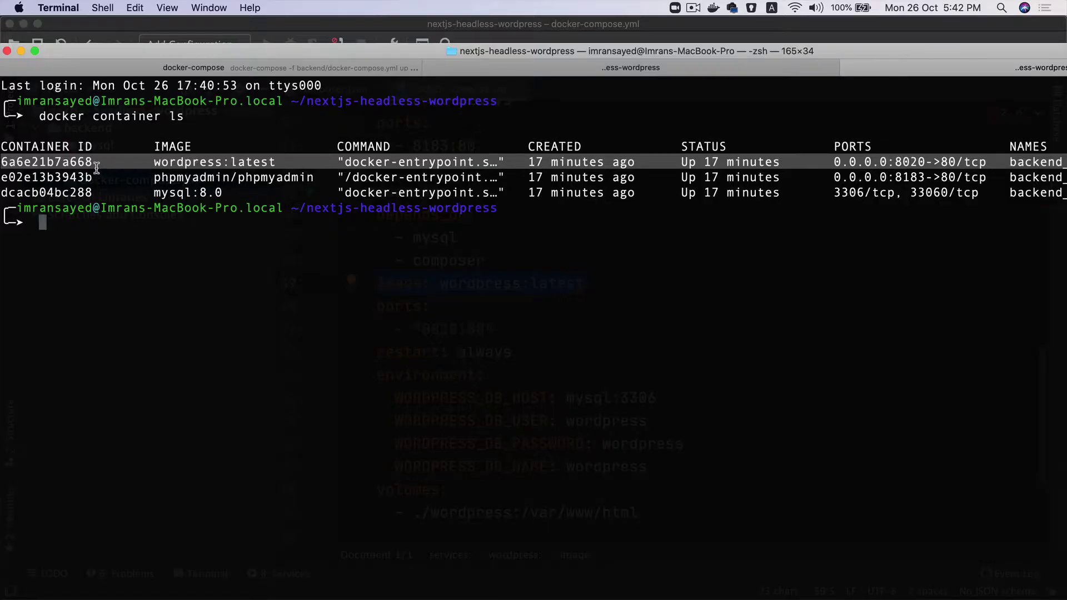
pyautogui.doubleClick(167, 162)
pyautogui.doubleClick(170, 145)
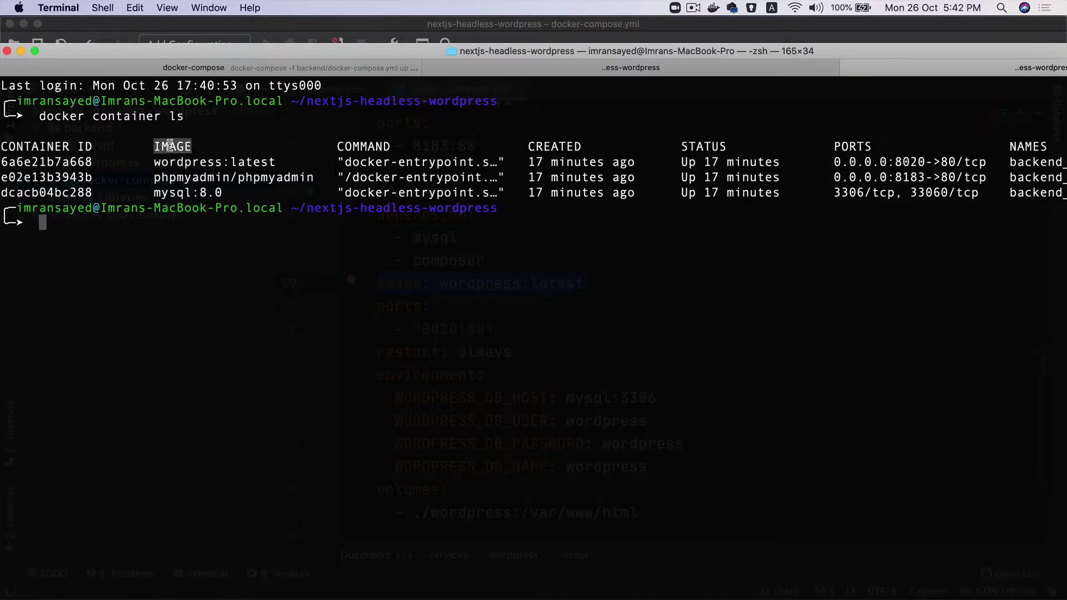
pyautogui.doubleClick(198, 161)
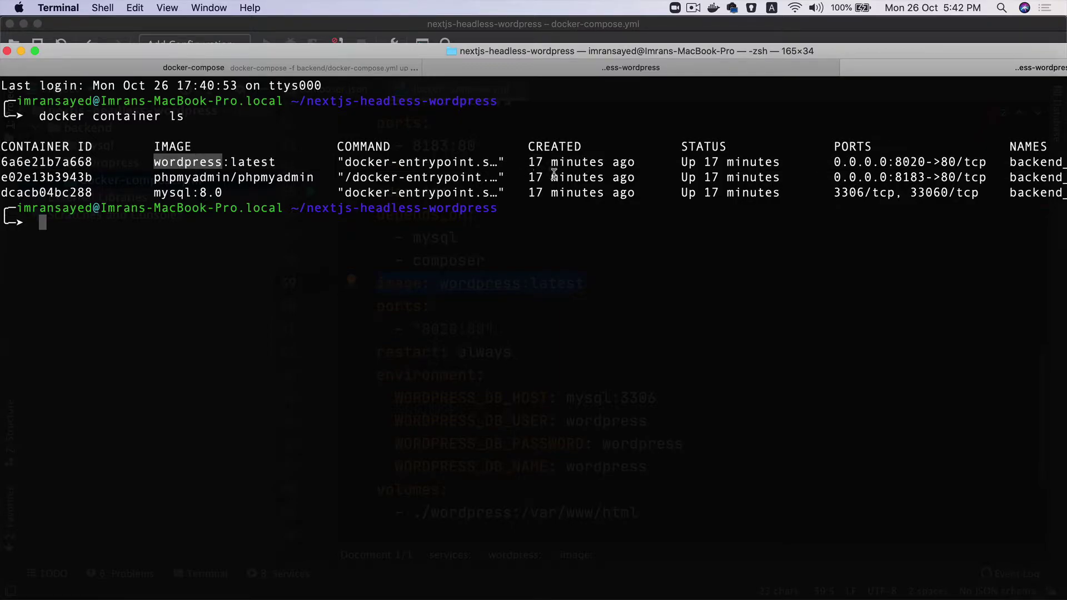
pyautogui.doubleClick(694, 165)
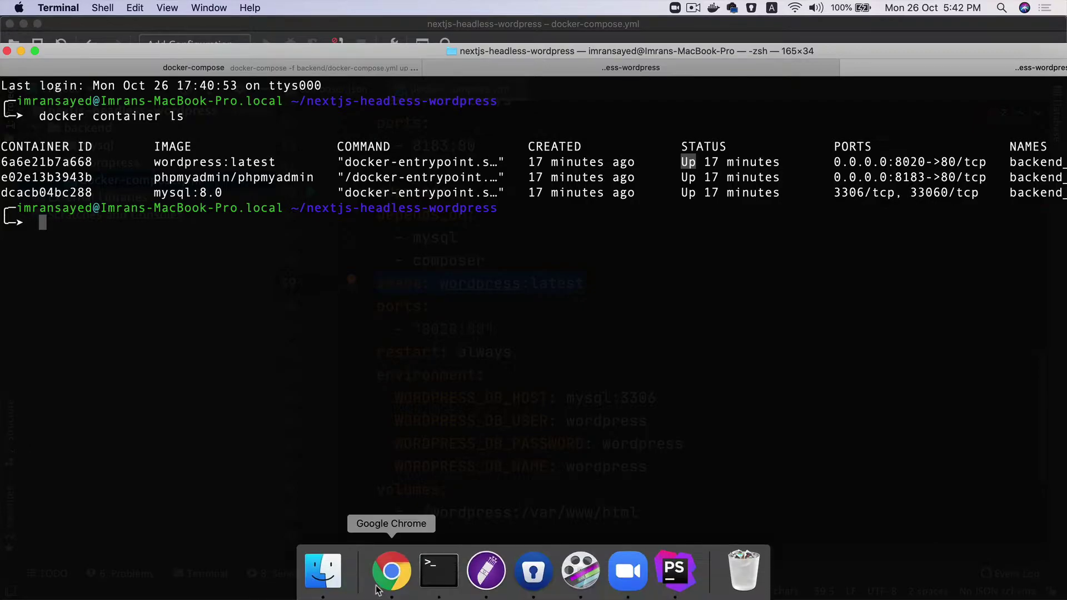
pyautogui.click(391, 572)
pyautogui.click(478, 32)
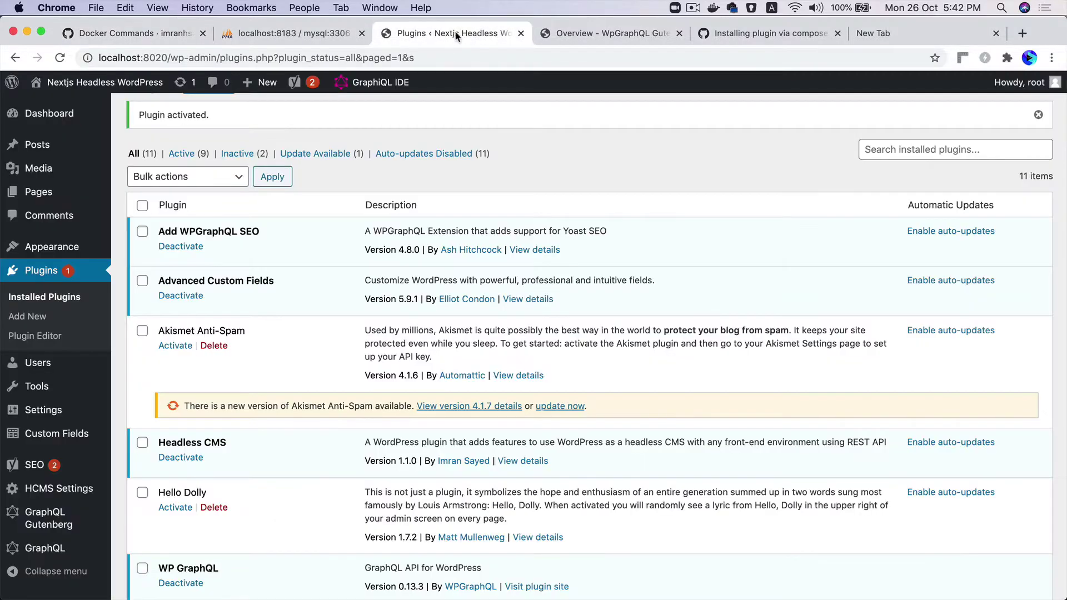
pyautogui.press('super+Tab')
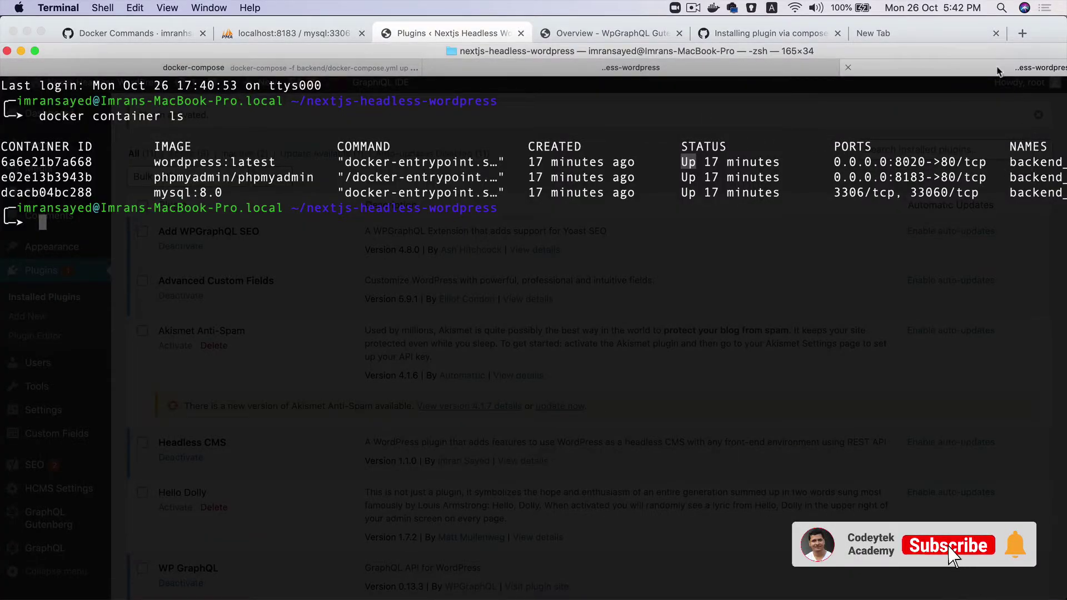
pyautogui.moveTo(984, 59); pyautogui.dragTo(639, 56)
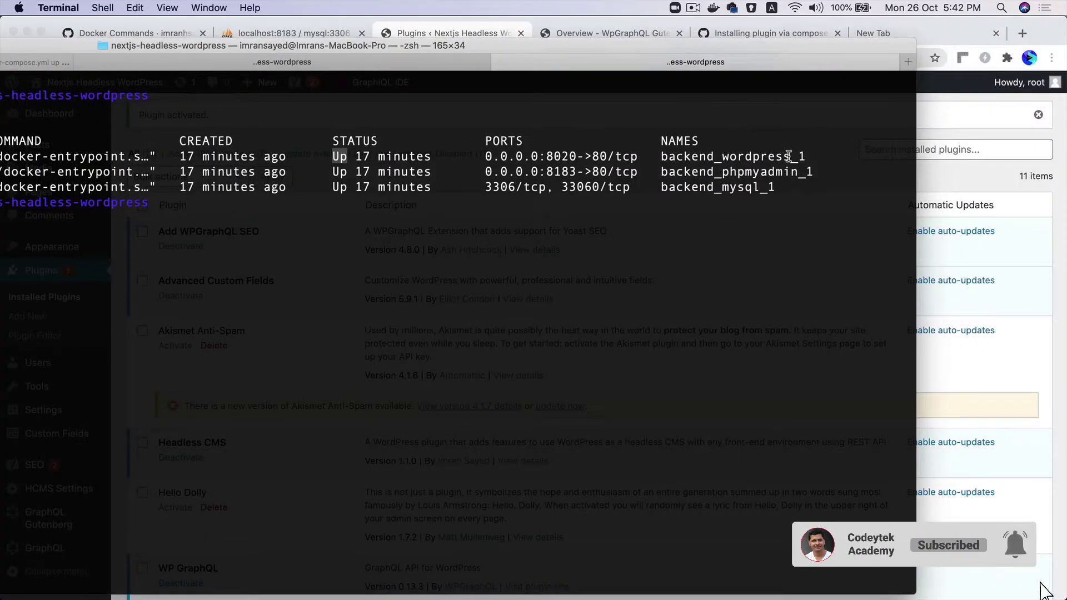
pyautogui.moveTo(809, 157); pyautogui.dragTo(664, 154)
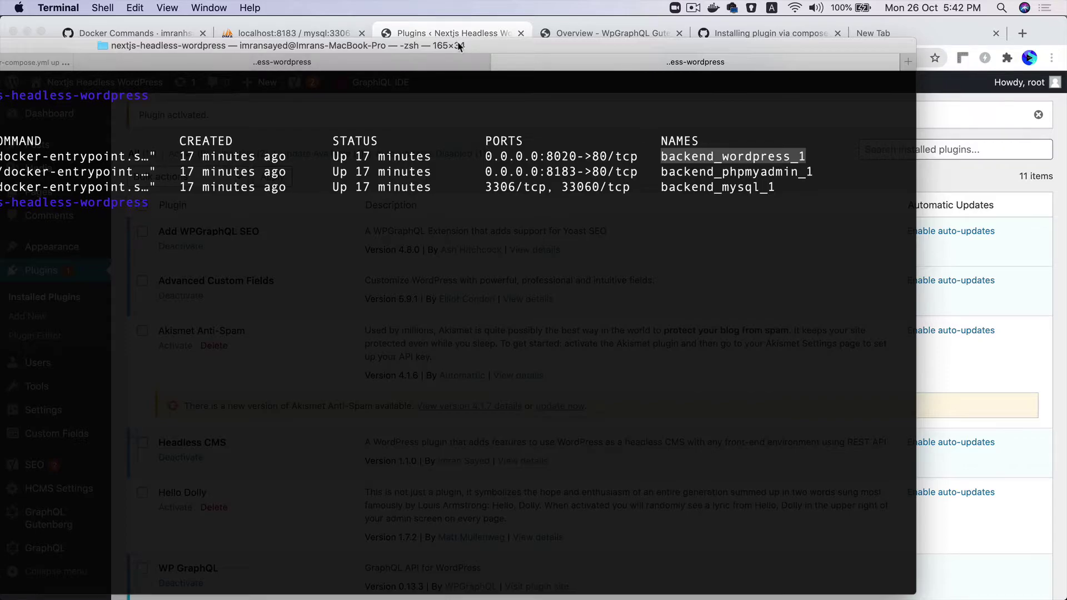
pyautogui.moveTo(461, 46); pyautogui.dragTo(835, 85)
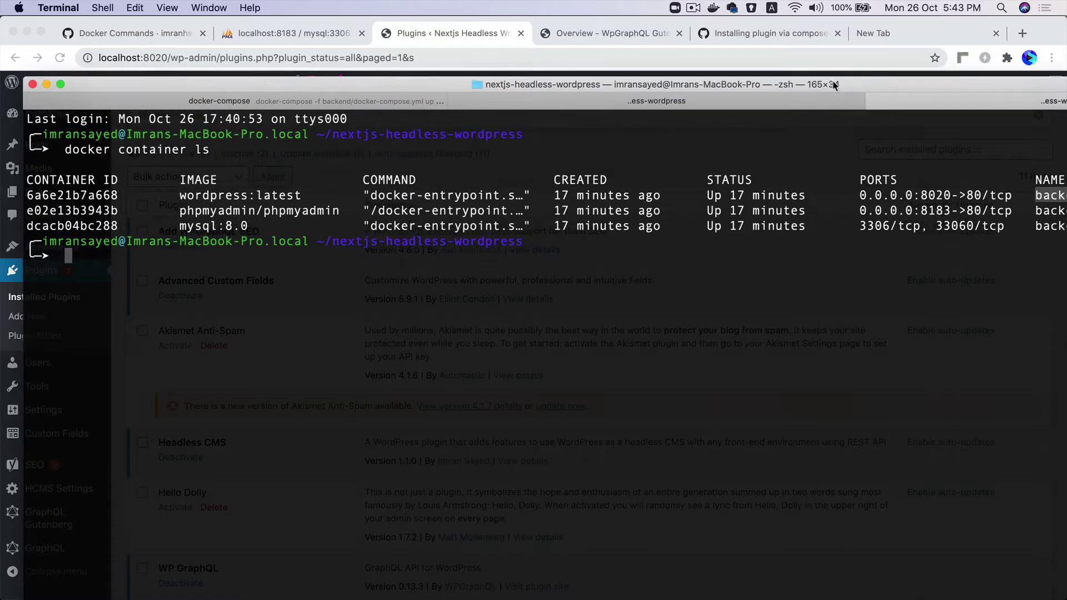
pyautogui.doubleClick(303, 207)
pyautogui.click(304, 207)
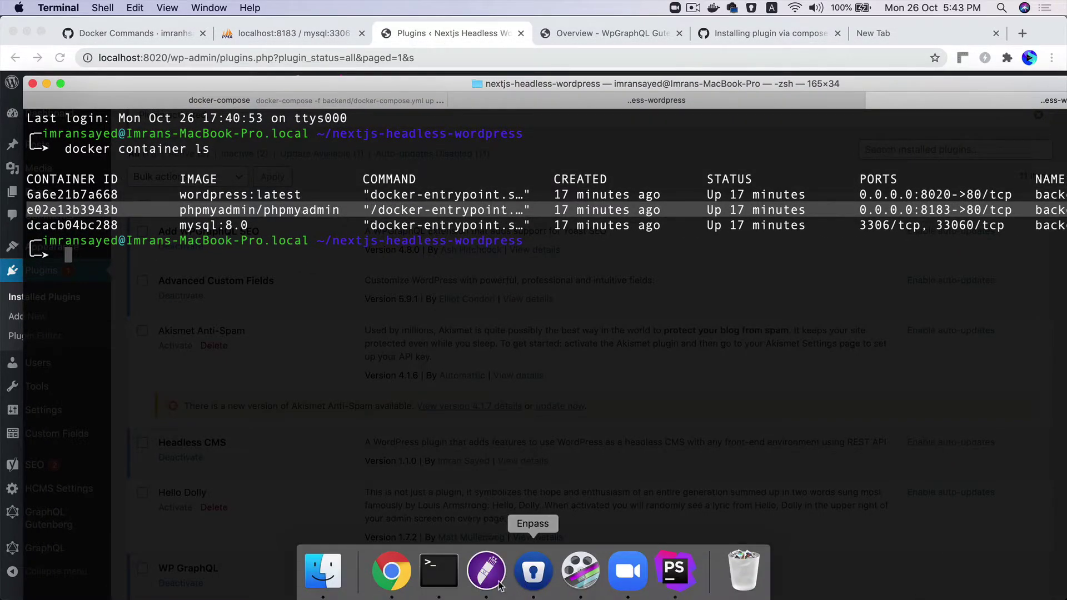
pyautogui.click(692, 578)
pyautogui.scroll(10, 688, 328)
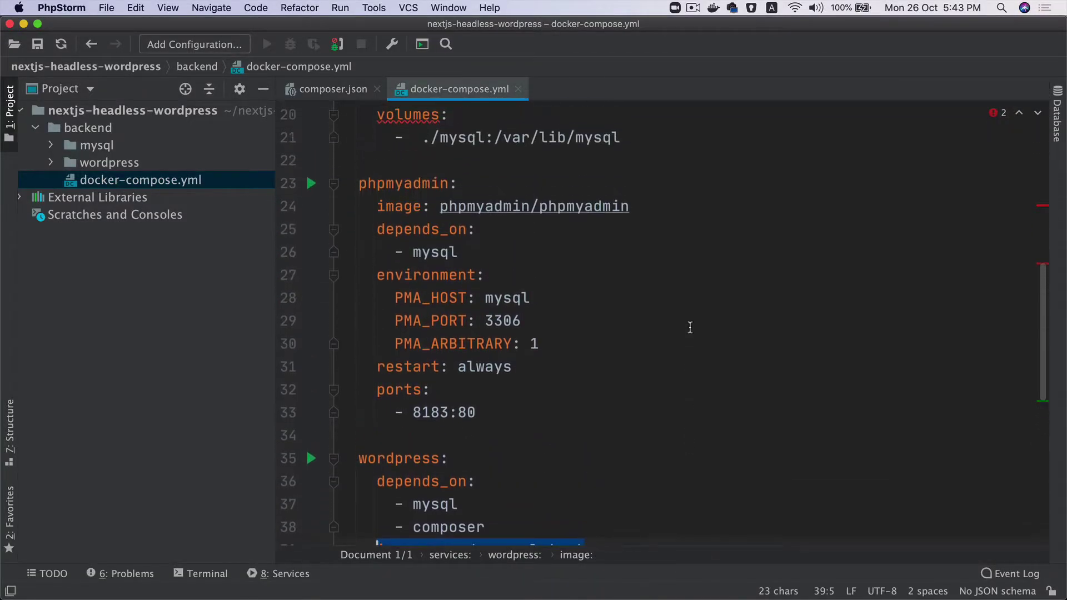
pyautogui.tripleClick(456, 290)
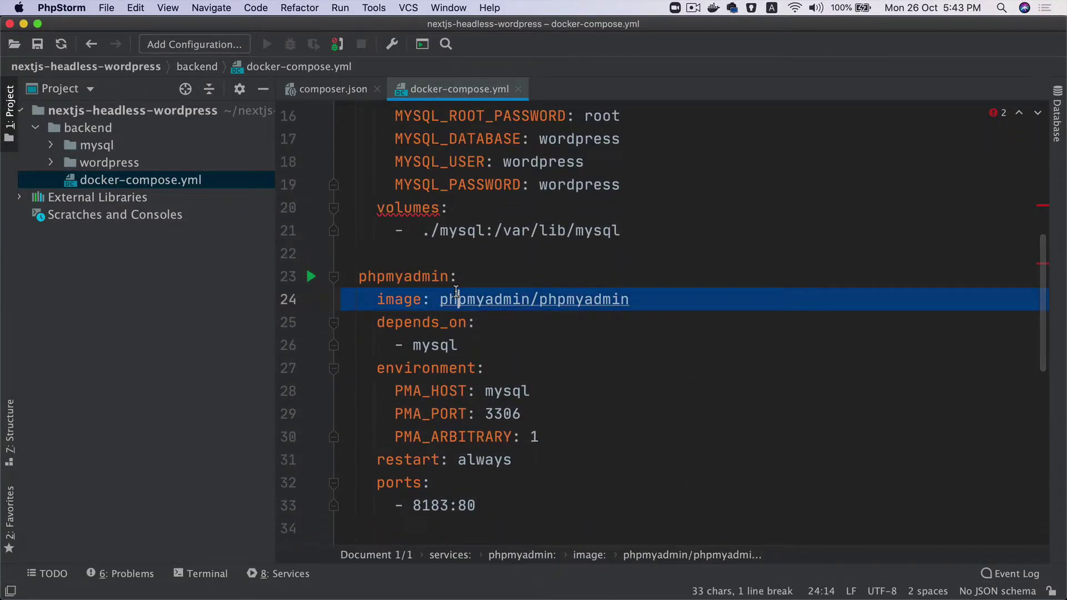
pyautogui.press('super+Tab')
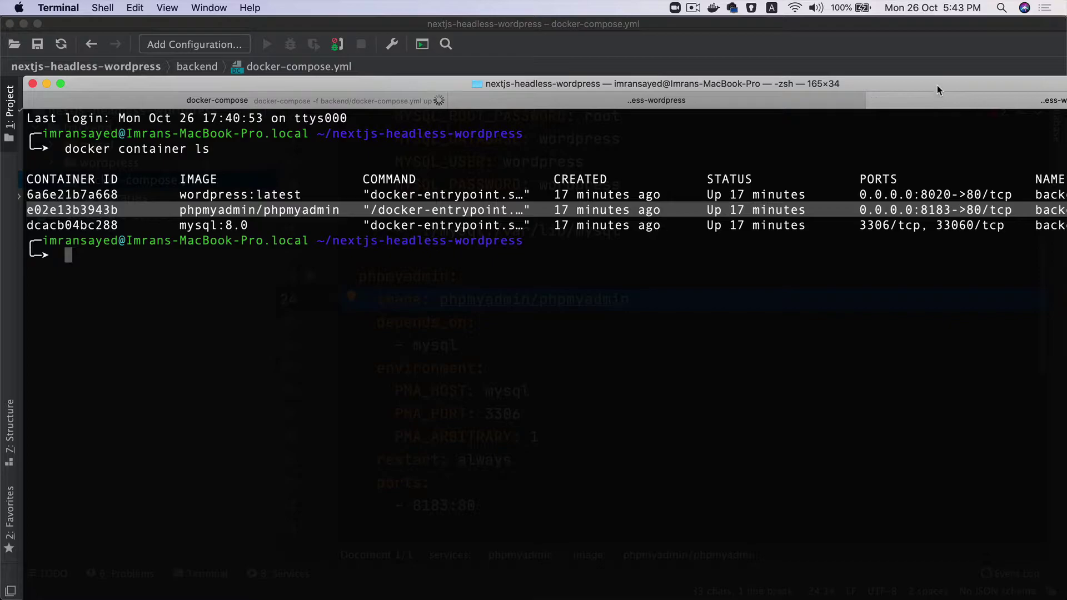
pyautogui.moveTo(939, 86); pyautogui.dragTo(641, 78)
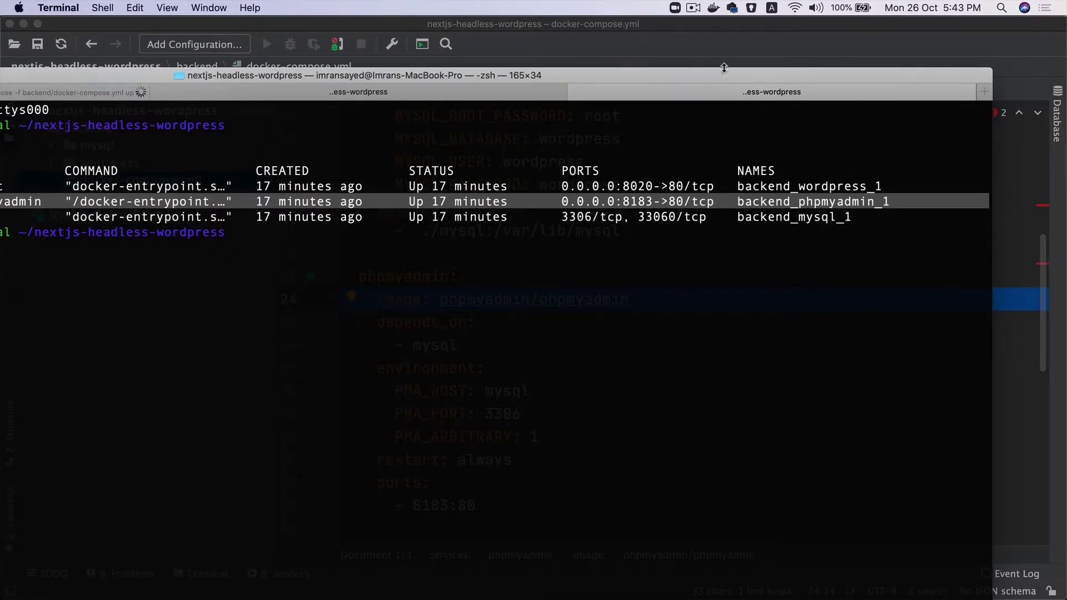
pyautogui.moveTo(684, 81); pyautogui.dragTo(979, 57)
pyautogui.tripleClick(272, 192)
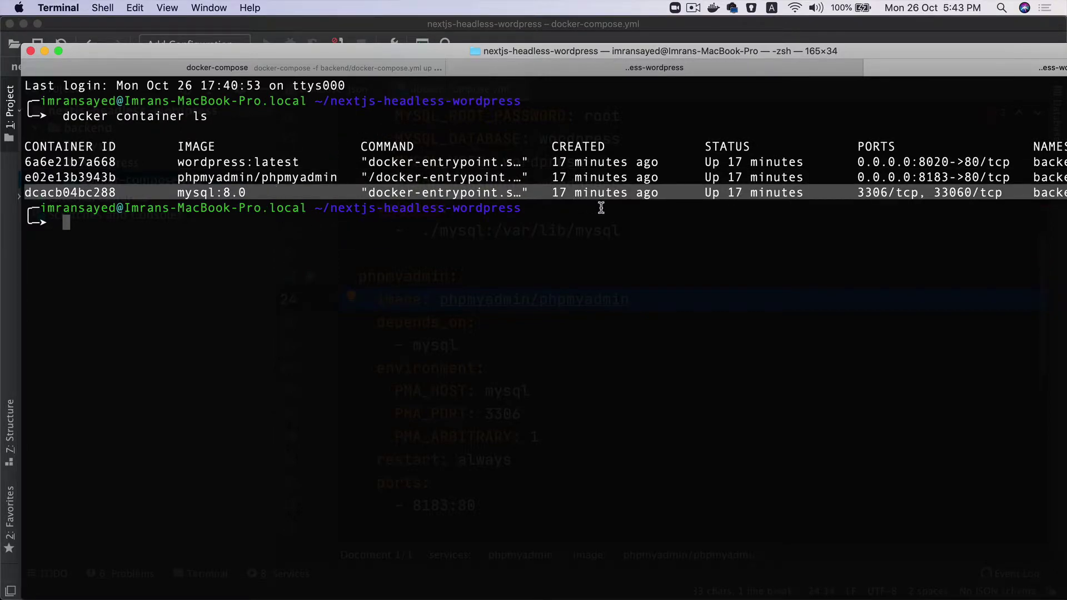
pyautogui.press('super+Tab')
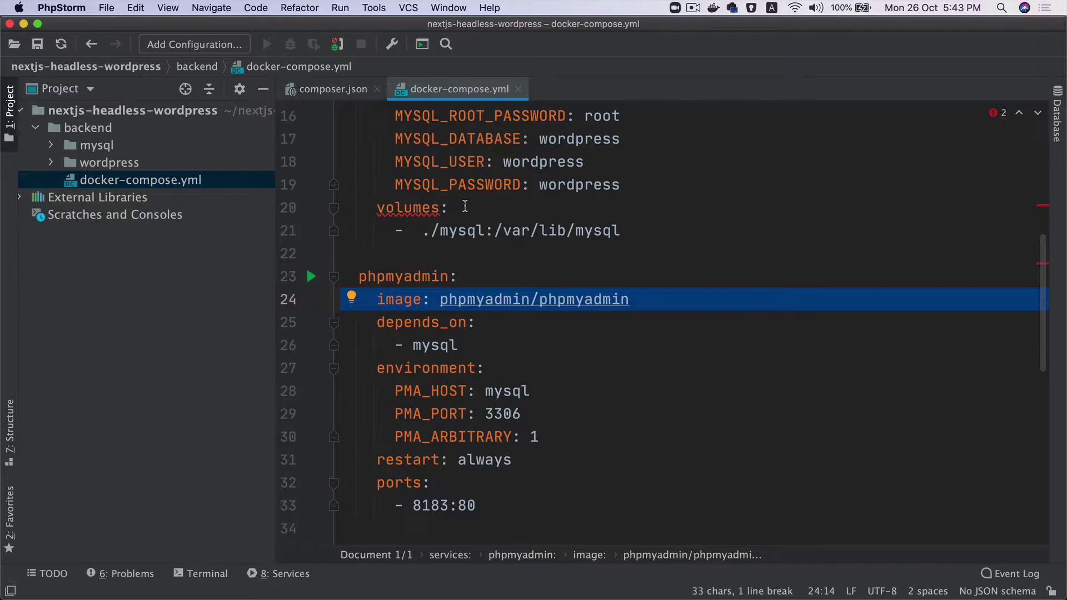
pyautogui.press('super+Tab')
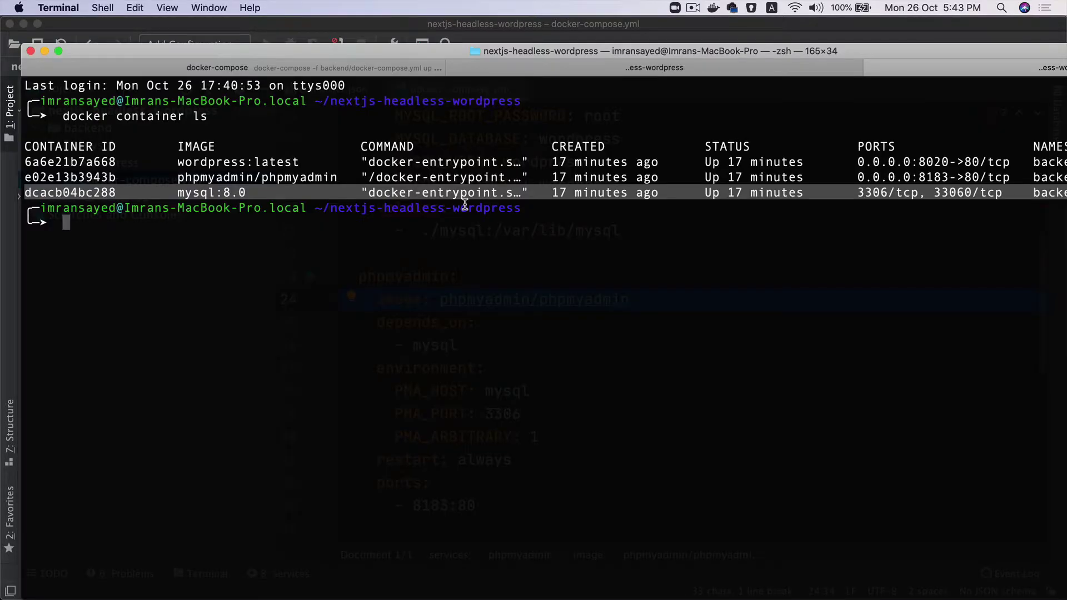
pyautogui.press('super+Tab')
pyautogui.scroll(8, 608, 310)
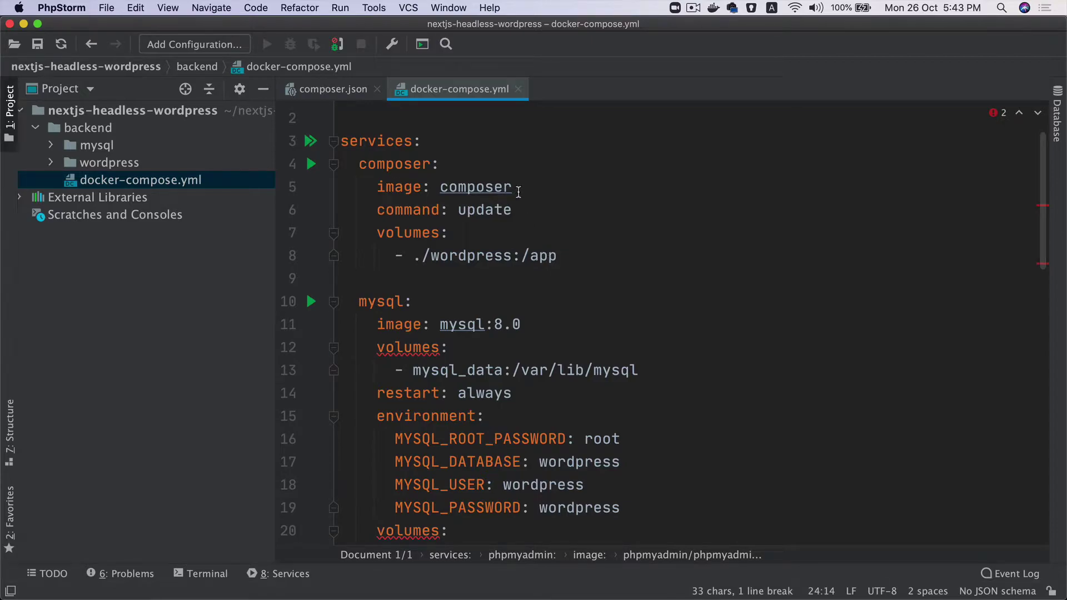
pyautogui.press('super+Tab')
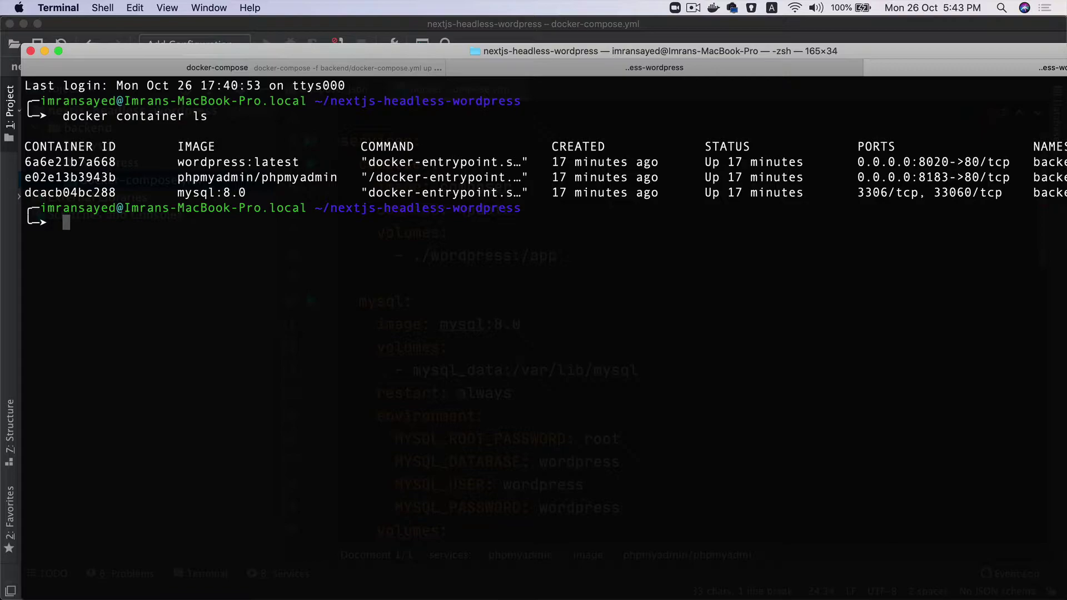
pyautogui.write('do')
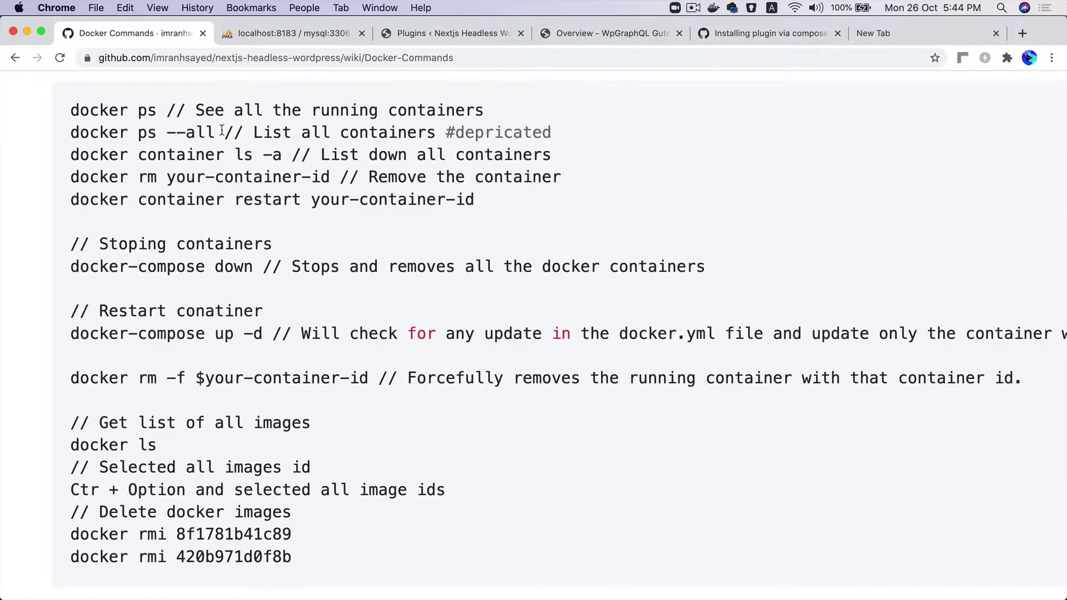
# Copy 'docker container ls -a' from the wiki and run it in Terminal
pyautogui.moveTo(223, 131); pyautogui.dragTo(69, 134)
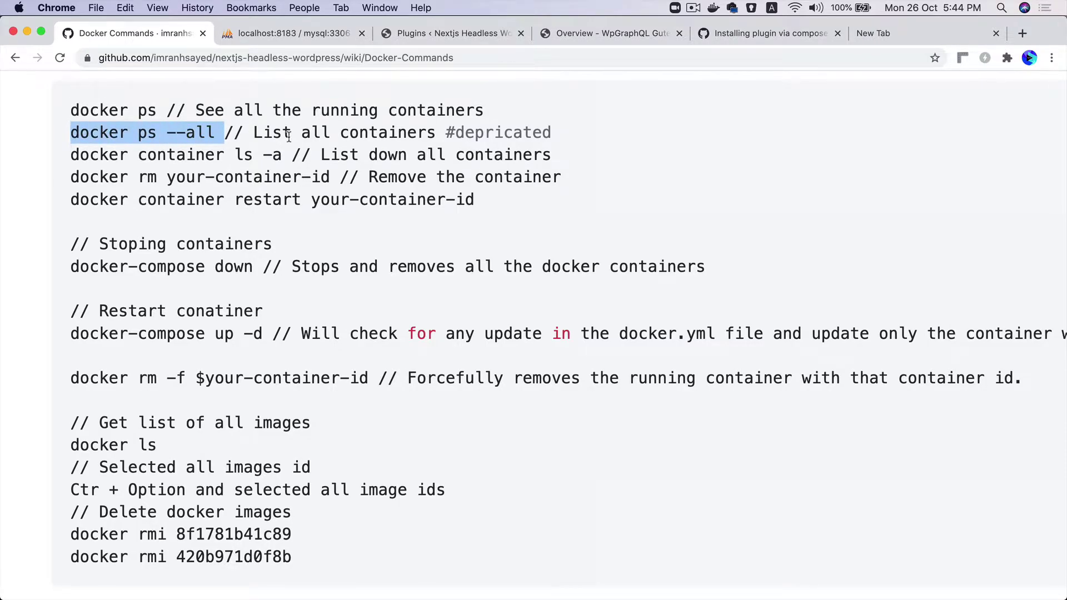
pyautogui.moveTo(291, 155); pyautogui.dragTo(75, 155)
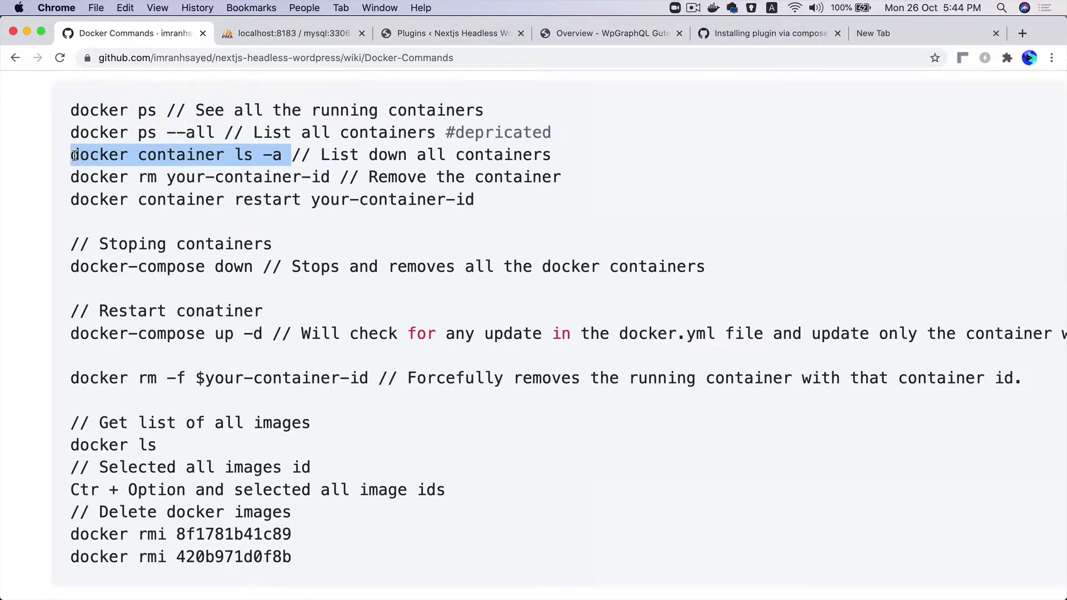
pyautogui.press('super+c')
pyautogui.press('super+Tab')
pyautogui.press('super+v')
pyautogui.press('Return')
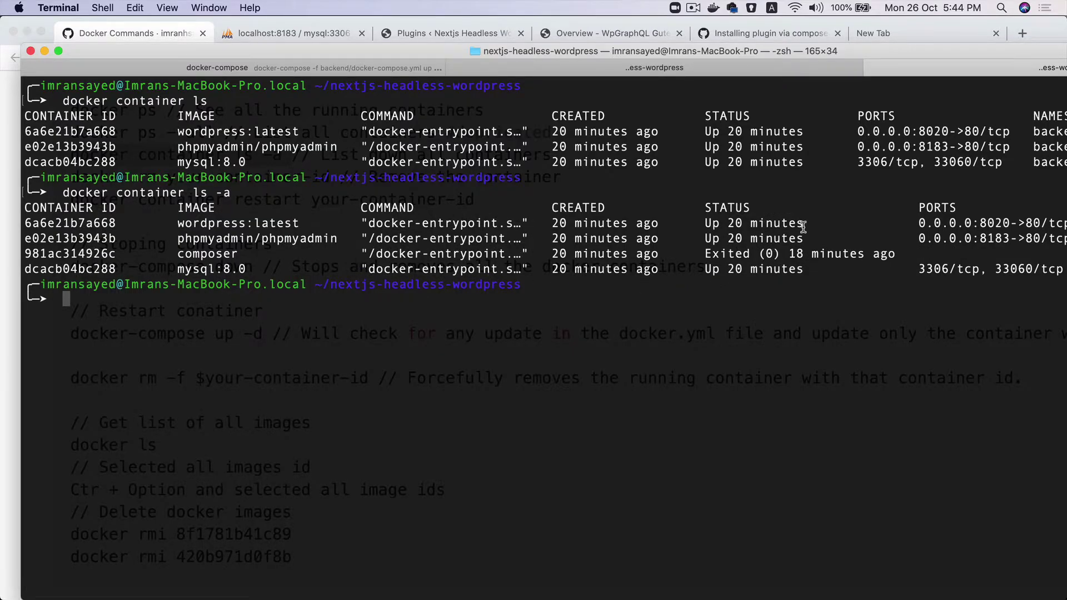
# Inspect the phpmyadmin, mysql:8.0 and exited composer container rows in the listing
pyautogui.doubleClick(255, 222)
pyautogui.tripleClick(289, 238)
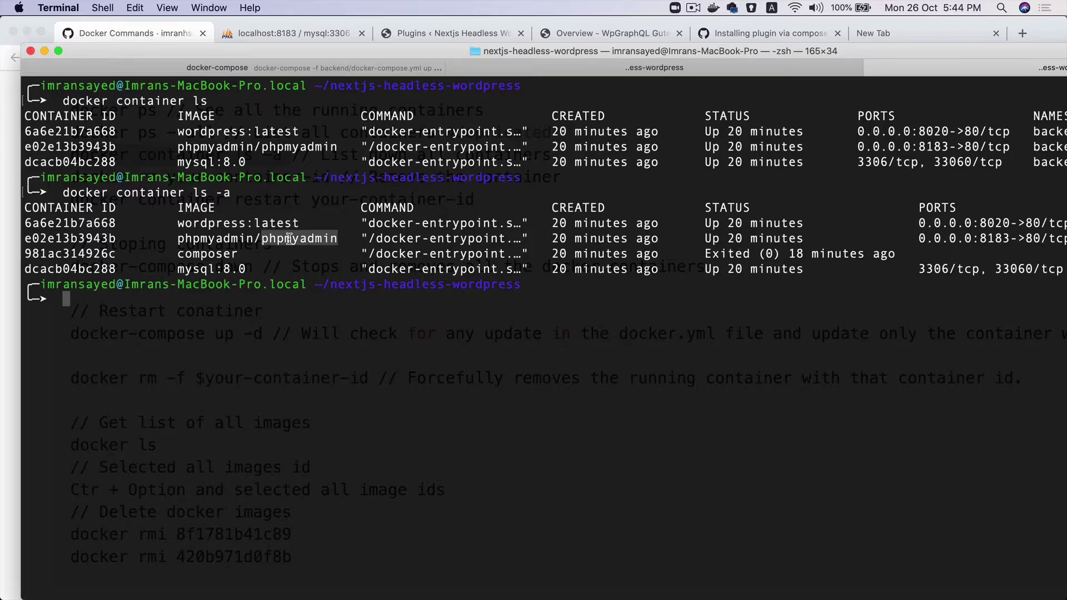
pyautogui.tripleClick(243, 269)
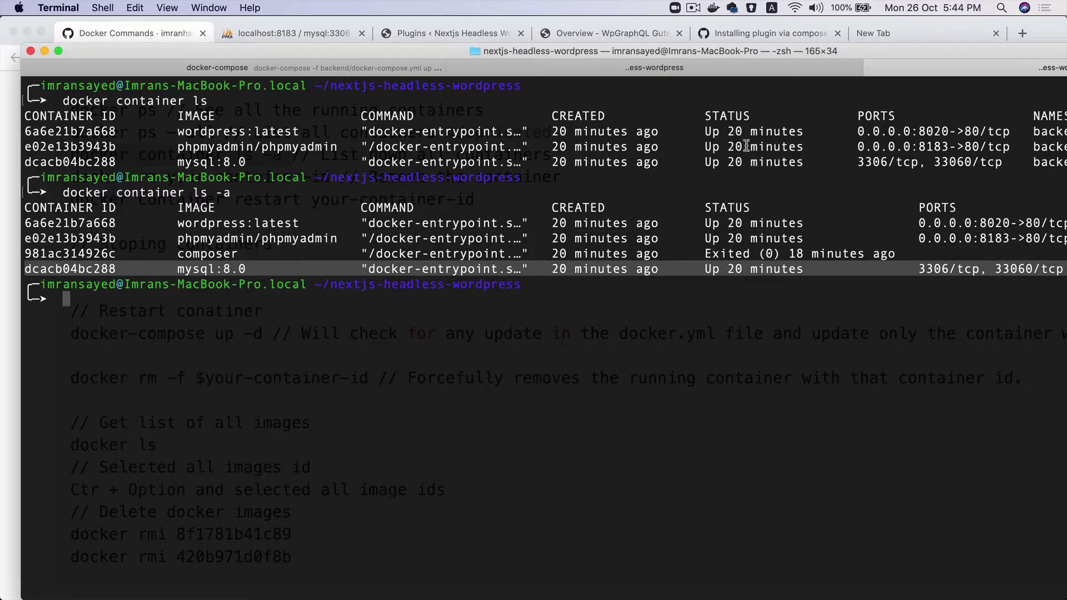
pyautogui.tripleClick(742, 254)
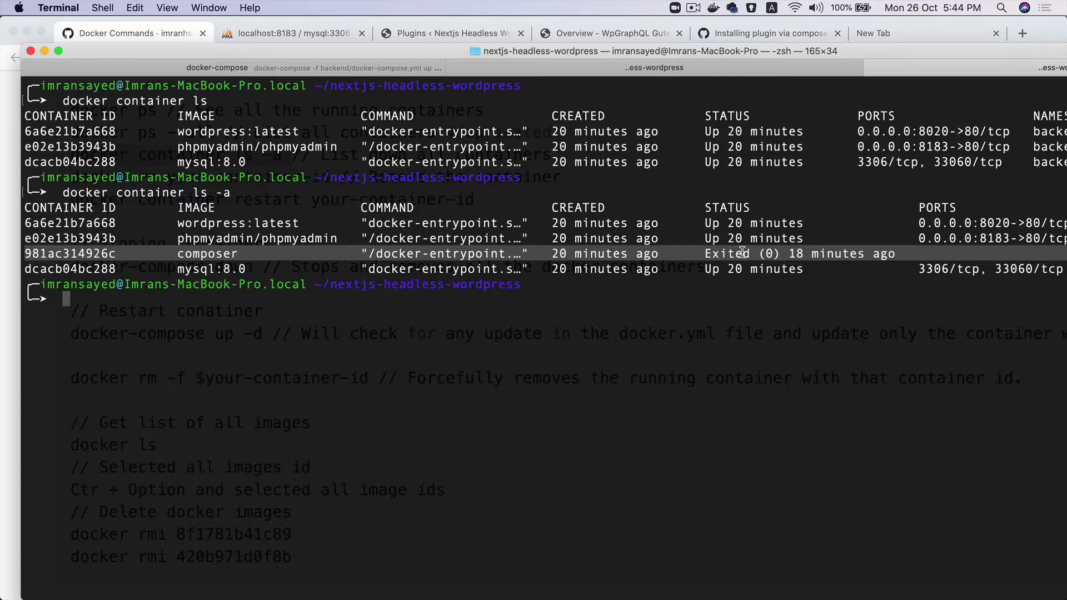
# Copy the backend_mysql_1 container name and switch to the Terminal tab with a fresh prompt
pyautogui.click(392, 571)
pyautogui.click(435, 594)
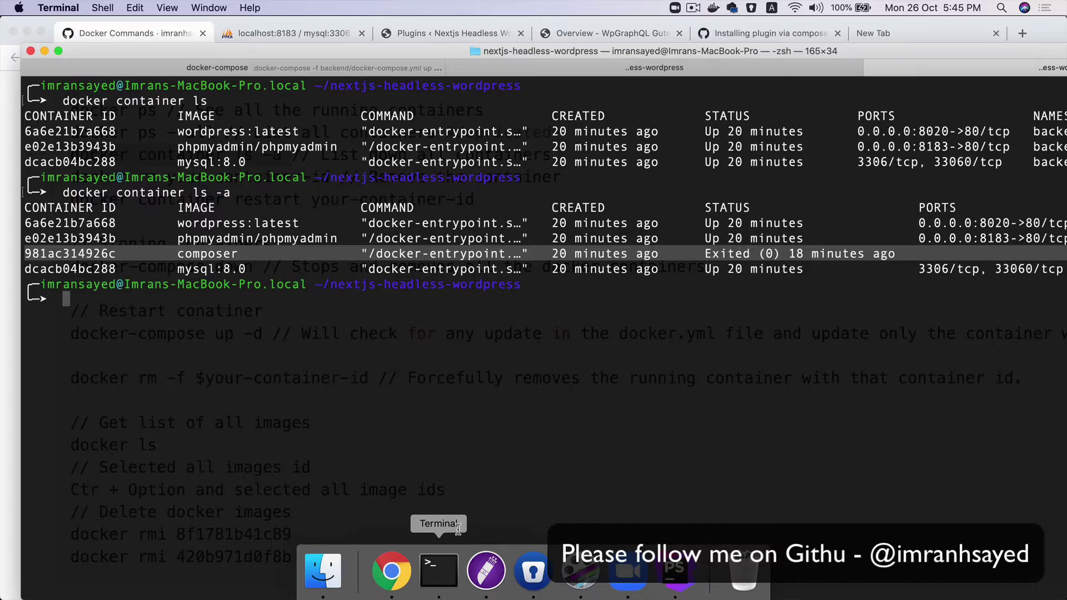
pyautogui.click(551, 303)
pyautogui.moveTo(722, 51); pyautogui.dragTo(520, 50)
pyautogui.doubleClick(887, 162)
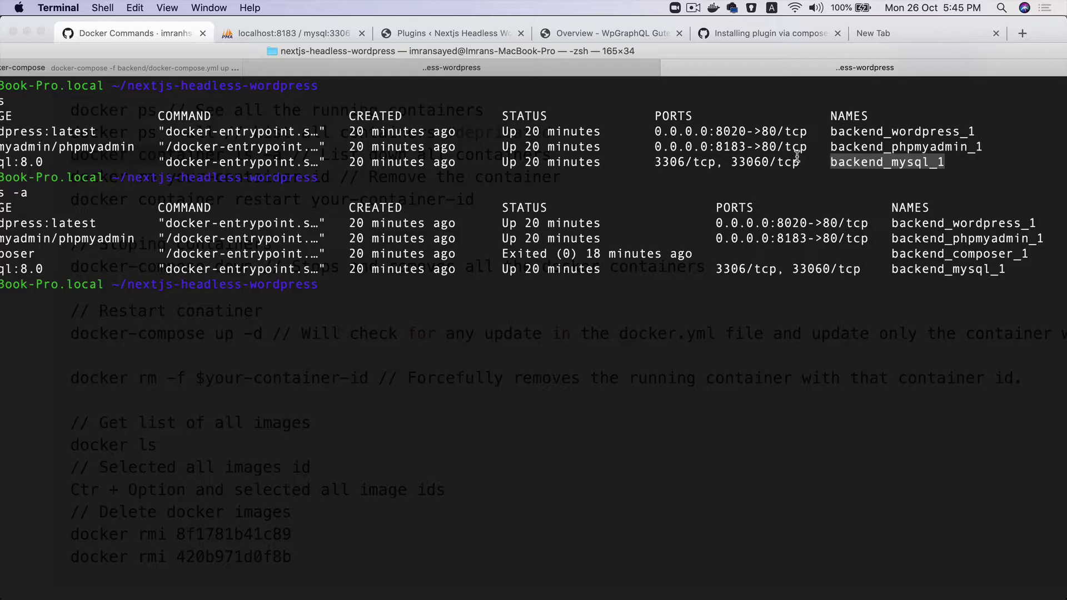
pyautogui.click(909, 157)
pyautogui.moveTo(947, 162); pyautogui.dragTo(834, 158)
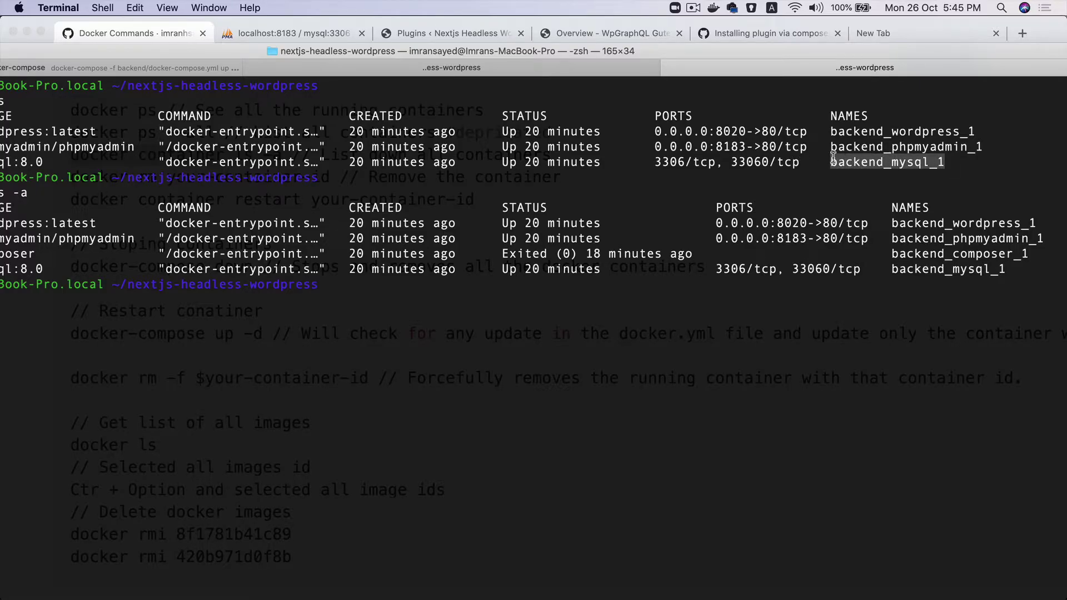
pyautogui.click(387, 63)
pyautogui.moveTo(397, 59); pyautogui.dragTo(612, 38)
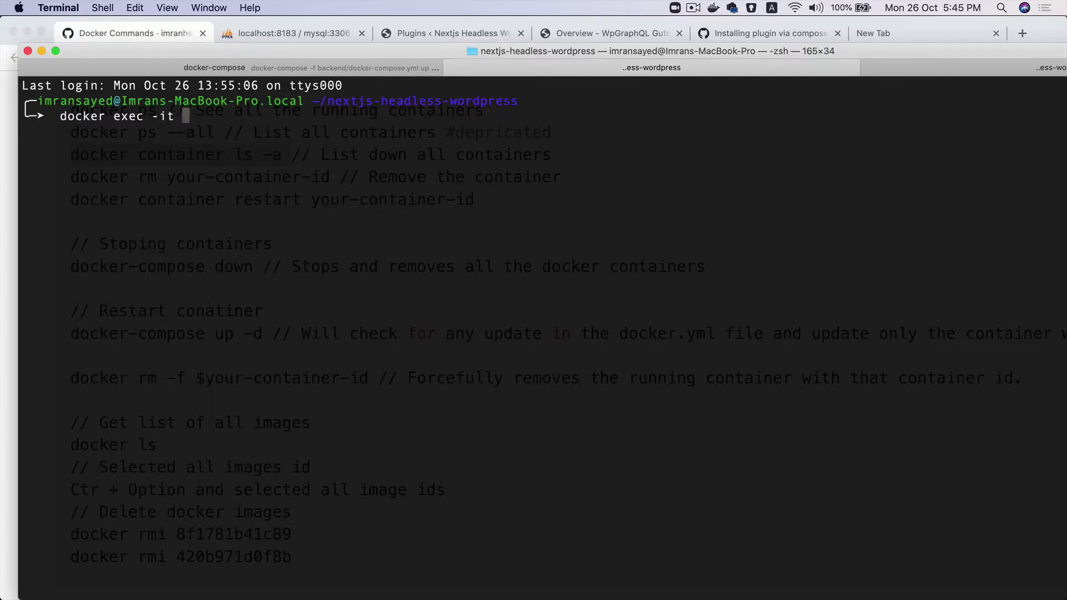
# Run 'docker exec -it backend_mysql_1 bash' to get a root shell in the MySQL container
pyautogui.press('super+v')
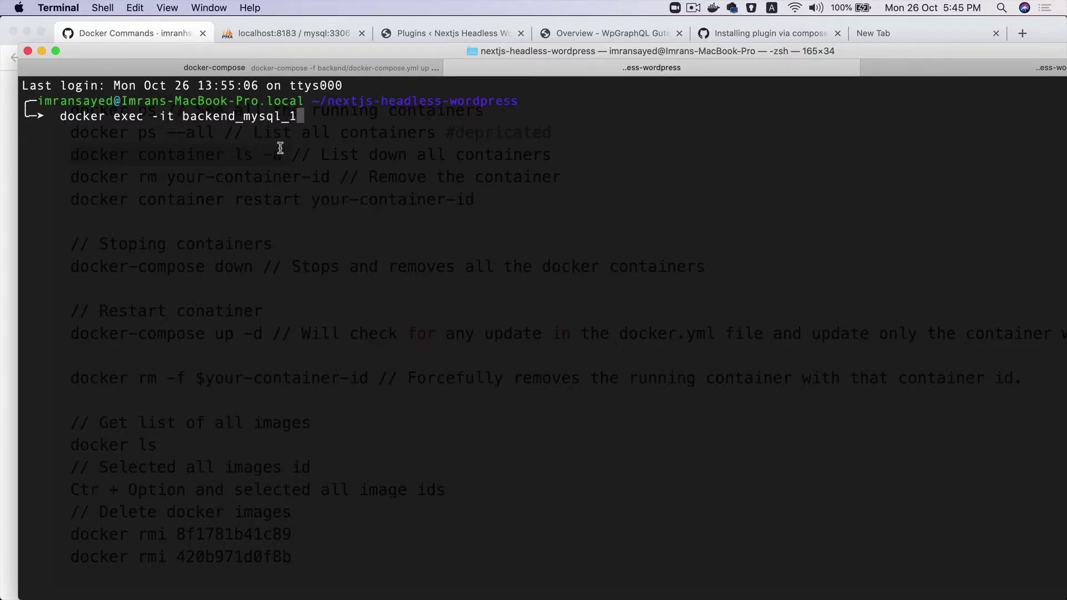
pyautogui.press('super+Tab')
pyautogui.scroll(-10, 323, 302)
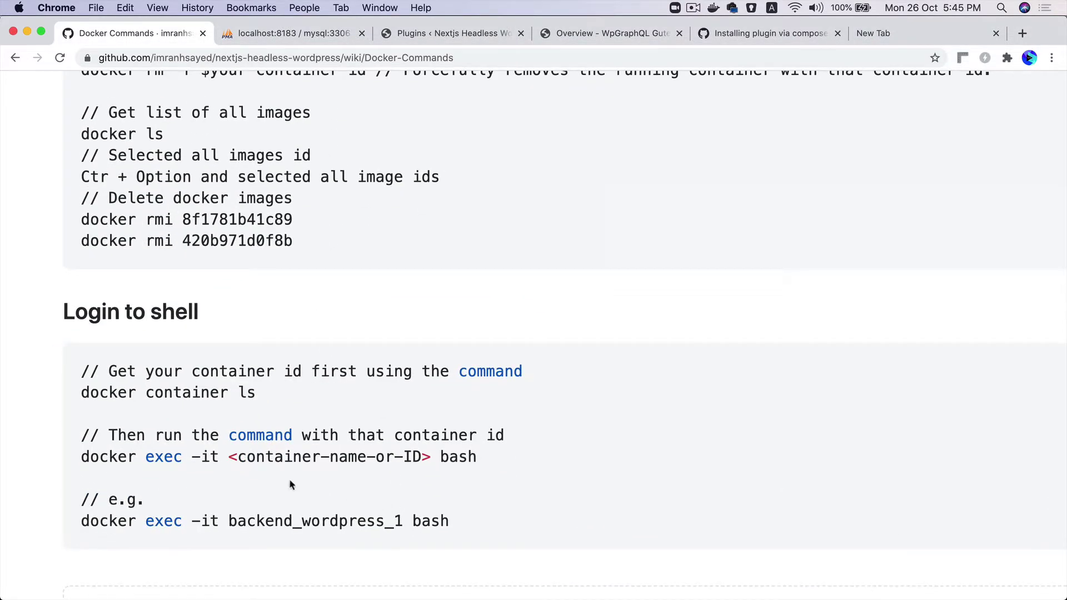
pyautogui.moveTo(244, 462); pyautogui.dragTo(422, 453)
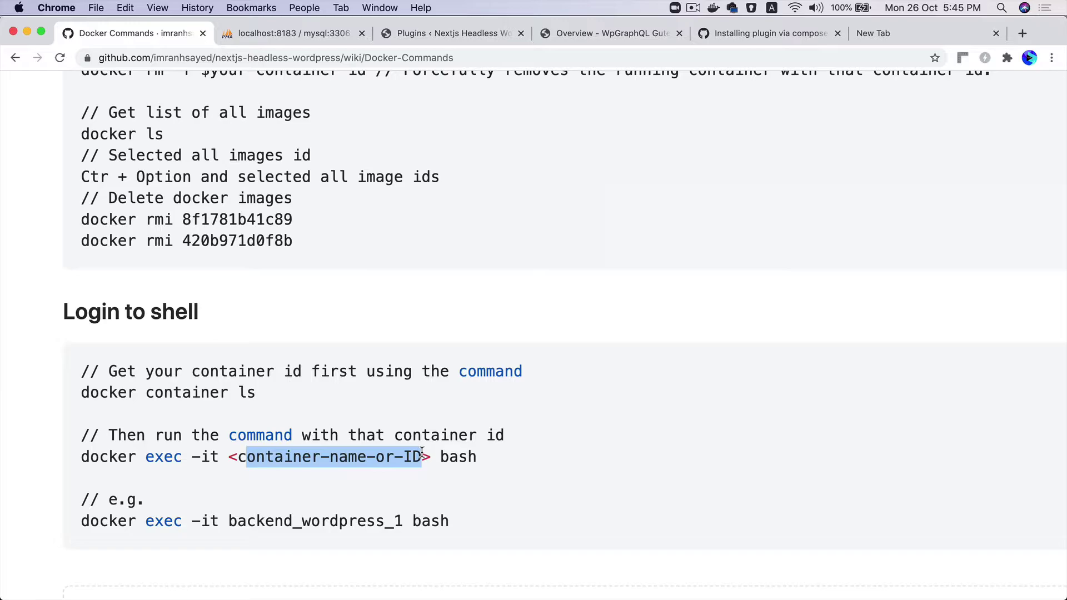
pyautogui.press('super+Tab')
pyautogui.write('bash')
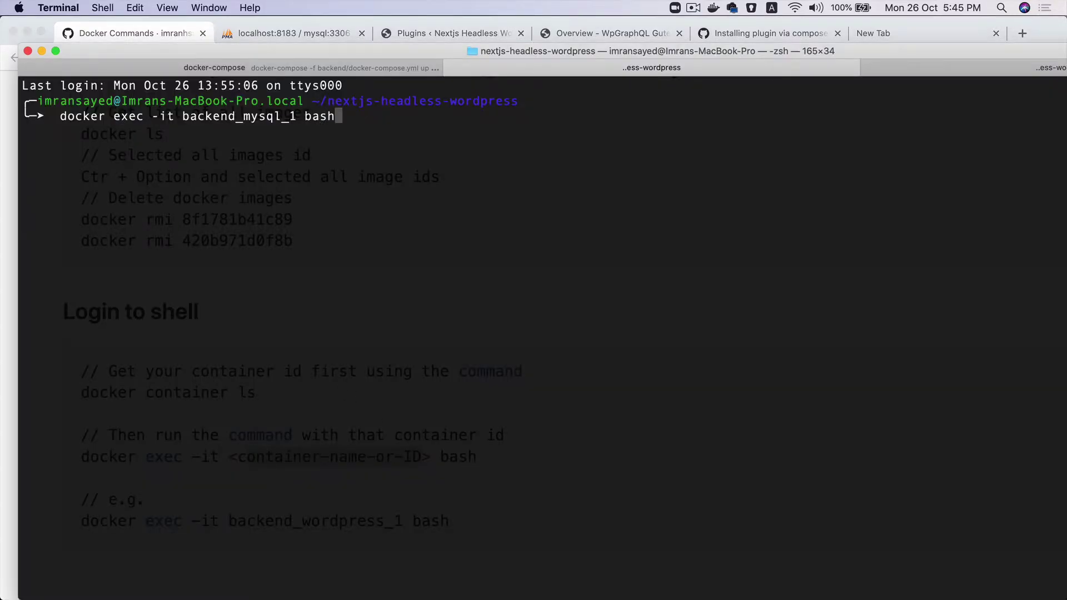
pyautogui.press('Return')
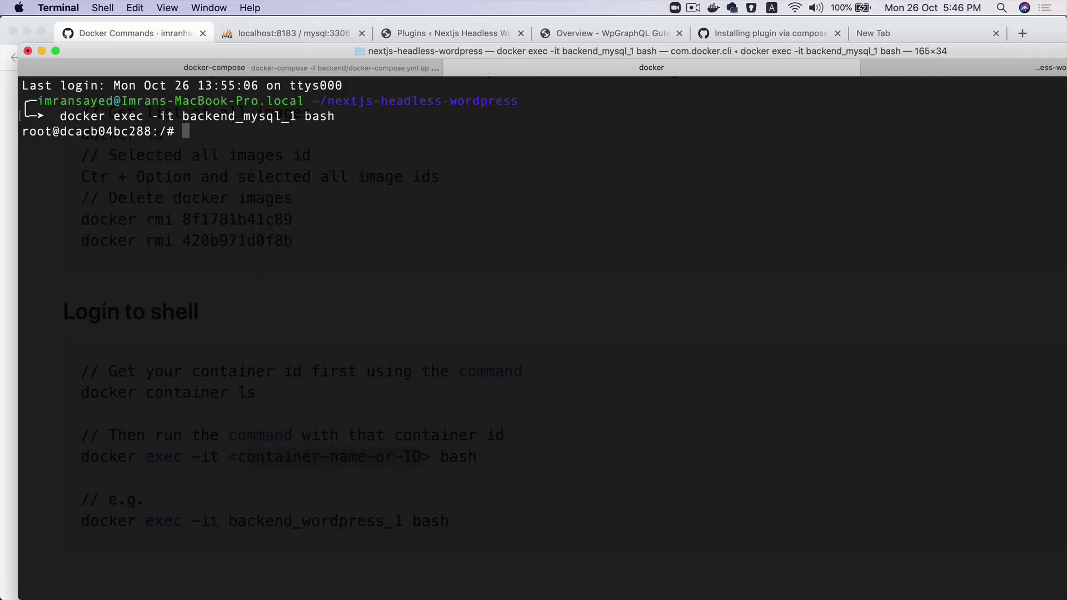
pyautogui.moveTo(523, 597)
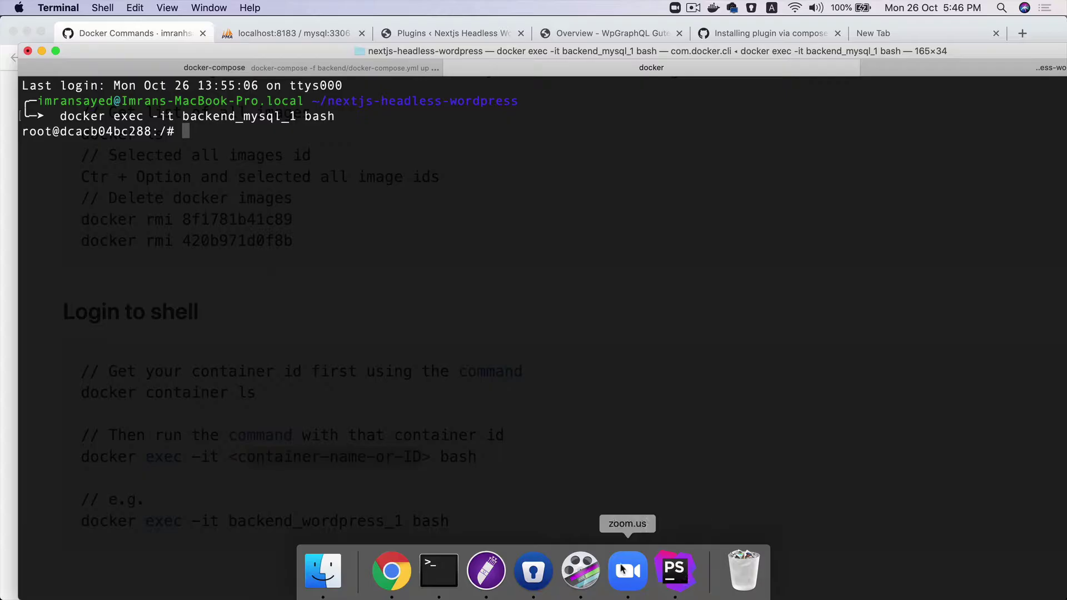
pyautogui.click(683, 577)
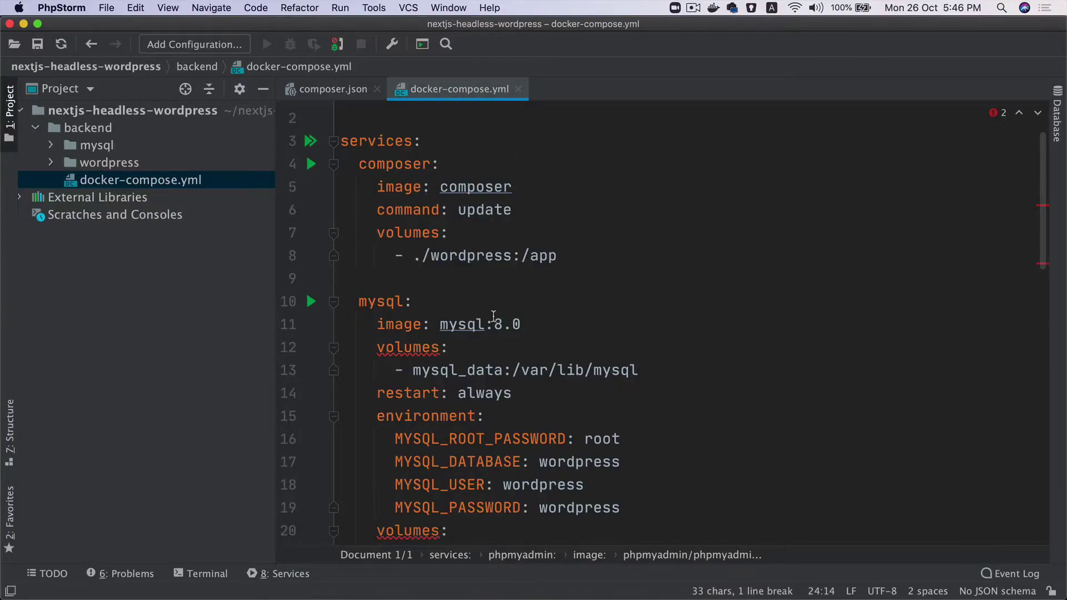
# Select var/lib/mysql in the mysql volume mapping on line 21 of docker-compose.yml
pyautogui.scroll(-5, 493, 315)
pyautogui.click(685, 319)
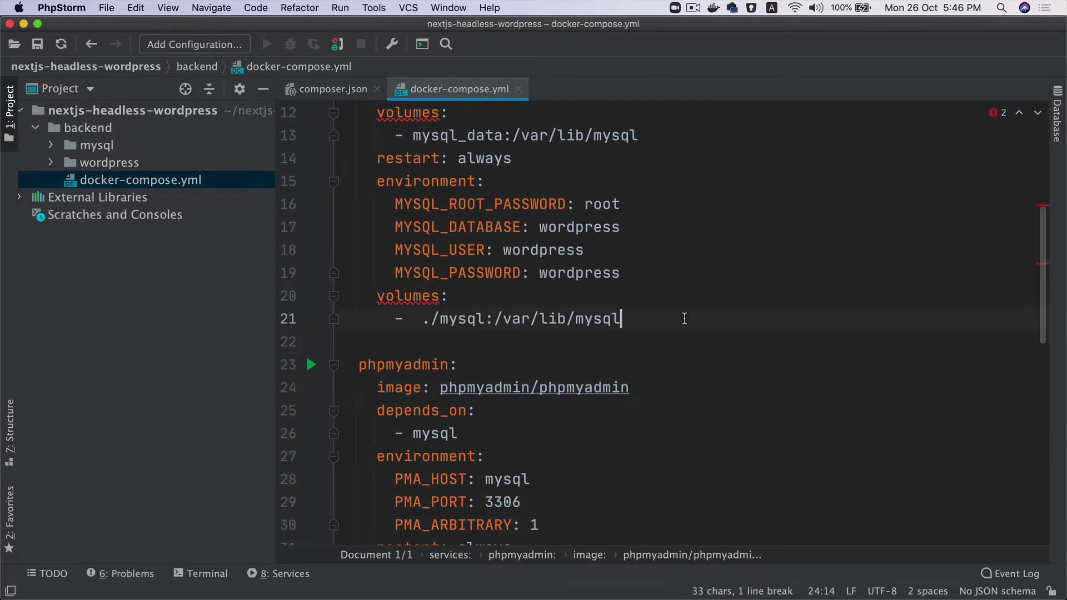
pyautogui.scroll(-2, 685, 319)
pyautogui.scroll(4, 685, 319)
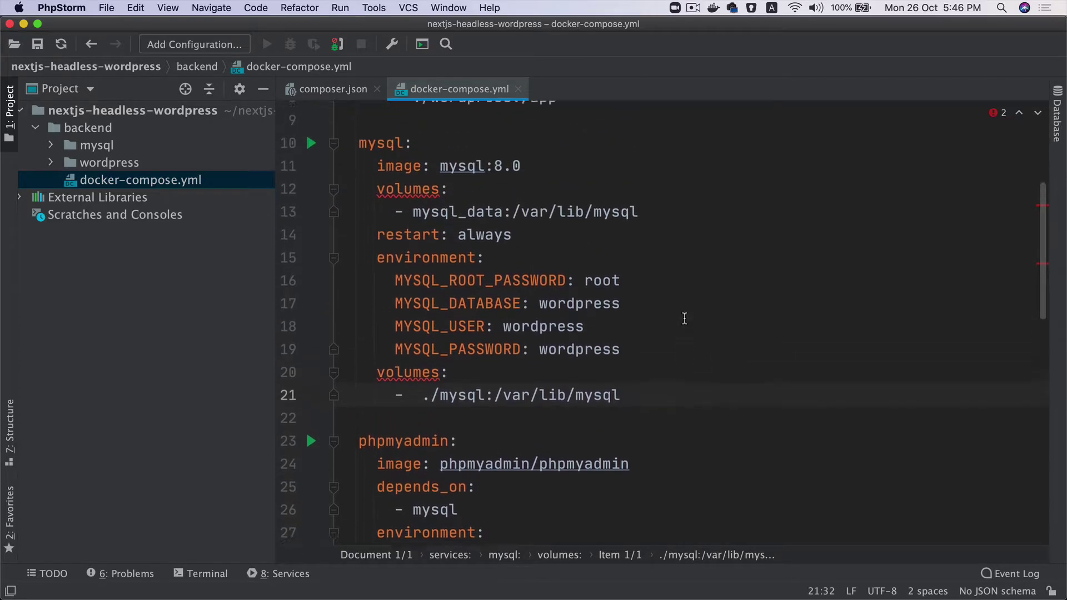
pyautogui.scroll(1, 685, 318)
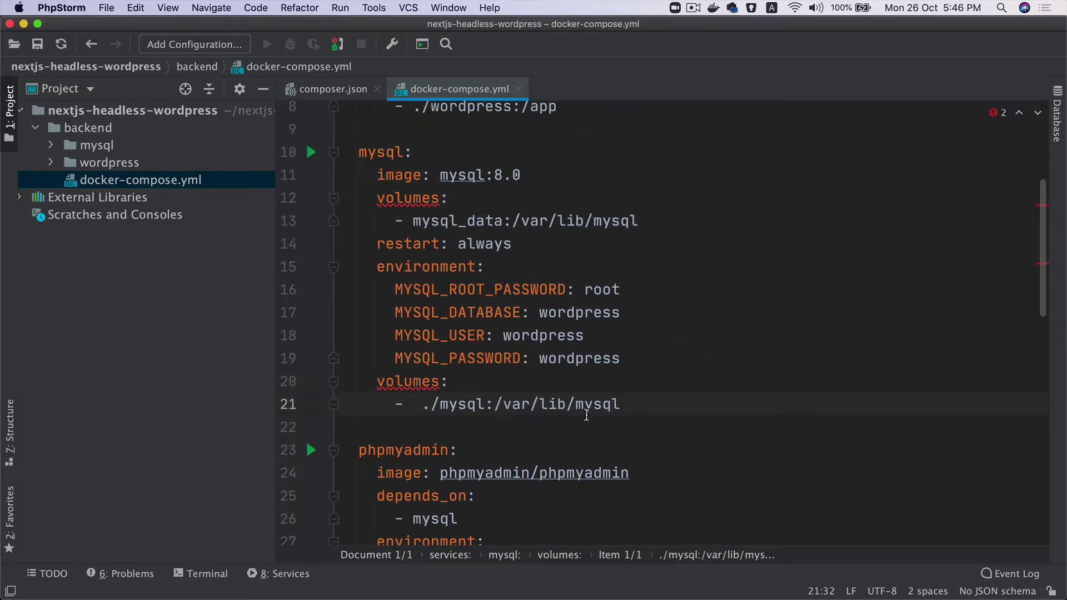
pyautogui.hotkey('alt', 'shift', 'Left')
pyautogui.hotkey('alt', 'shift', 'Left')
pyautogui.hotkey('alt', 'shift', 'Left')
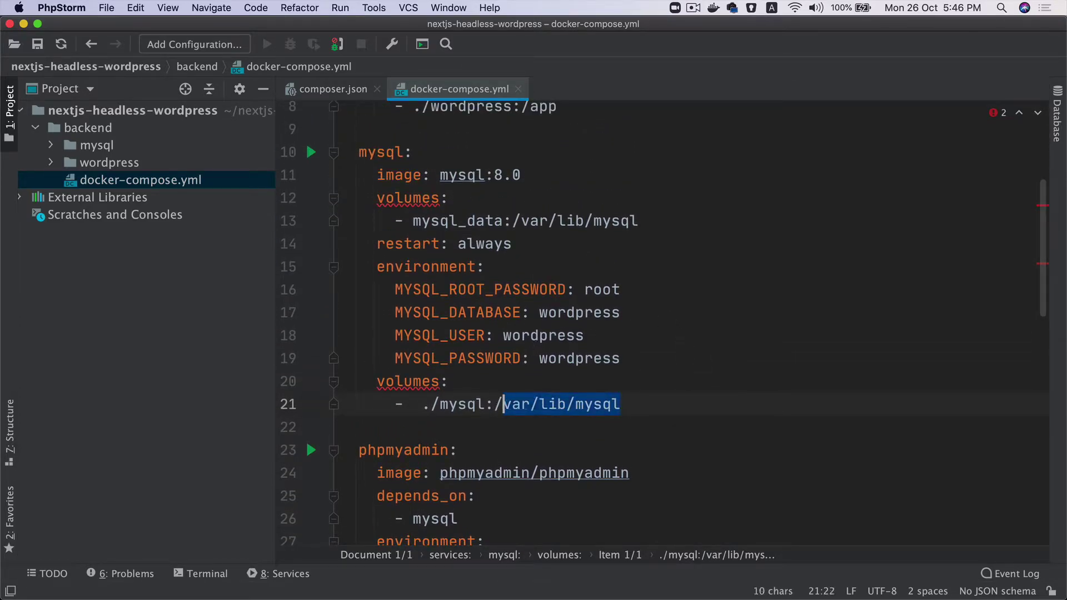
# In the container shell, list the root directories and autocomplete cd var/lib/
pyautogui.press('super+Tab')
pyautogui.write('ls')
pyautogui.press('Return')
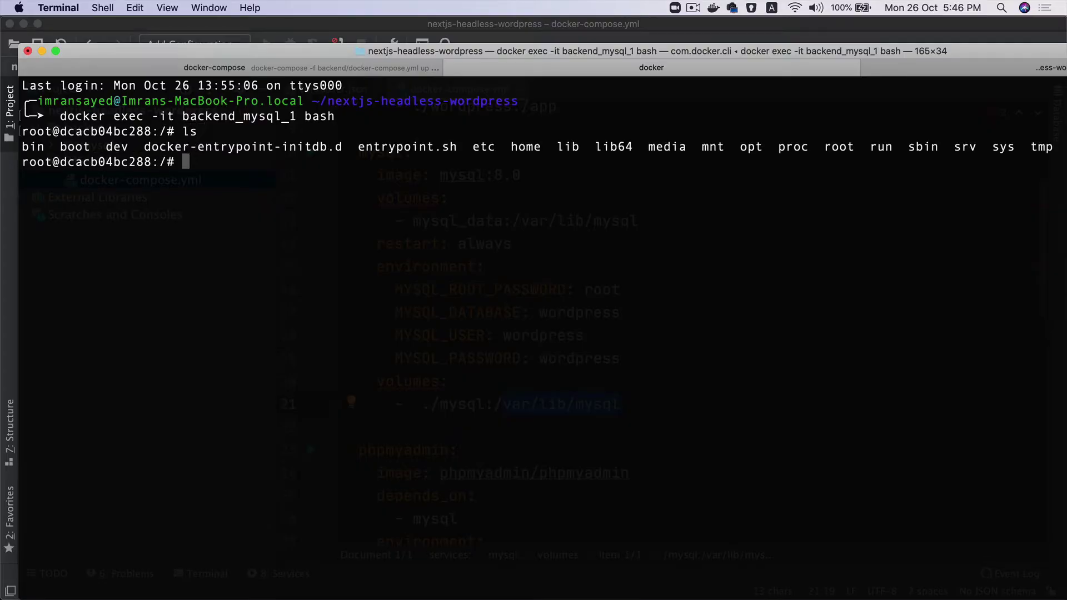
pyautogui.write('cd va')
pyautogui.press('Tab')
pyautogui.press('super+Tab')
pyautogui.press('super+Tab')
pyautogui.write('li')
pyautogui.press('Tab')
# Change into /var/lib and list it, picking out the mysql directory
pyautogui.press('super+Tab')
pyautogui.keyDown('shift'); pyautogui.click(503, 404); pyautogui.keyUp('shift')
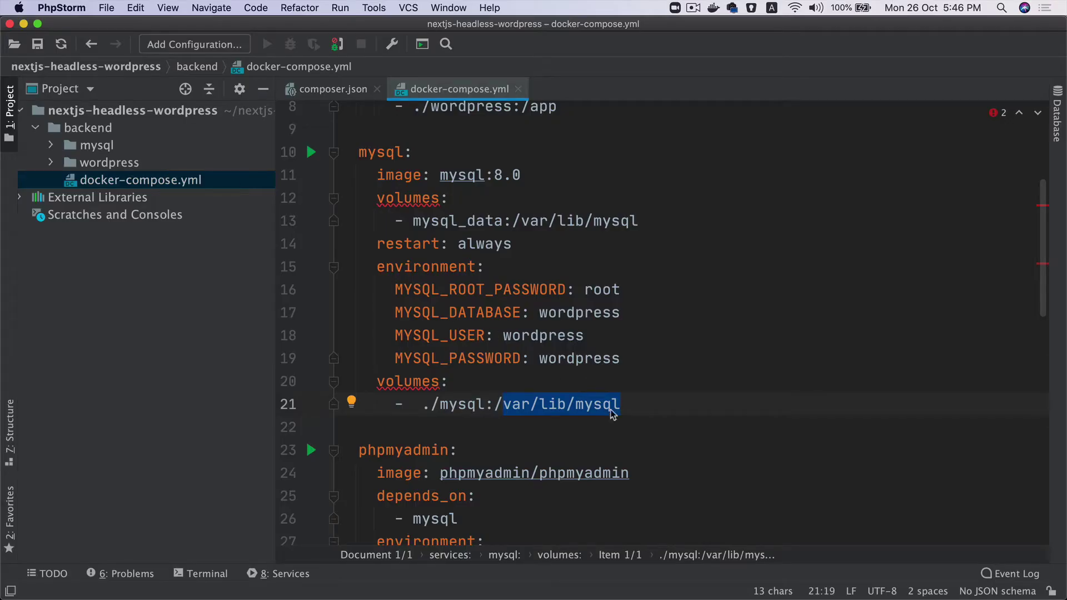
pyautogui.doubleClick(611, 410)
pyautogui.scroll(3, 613, 414)
pyautogui.press('super+Tab')
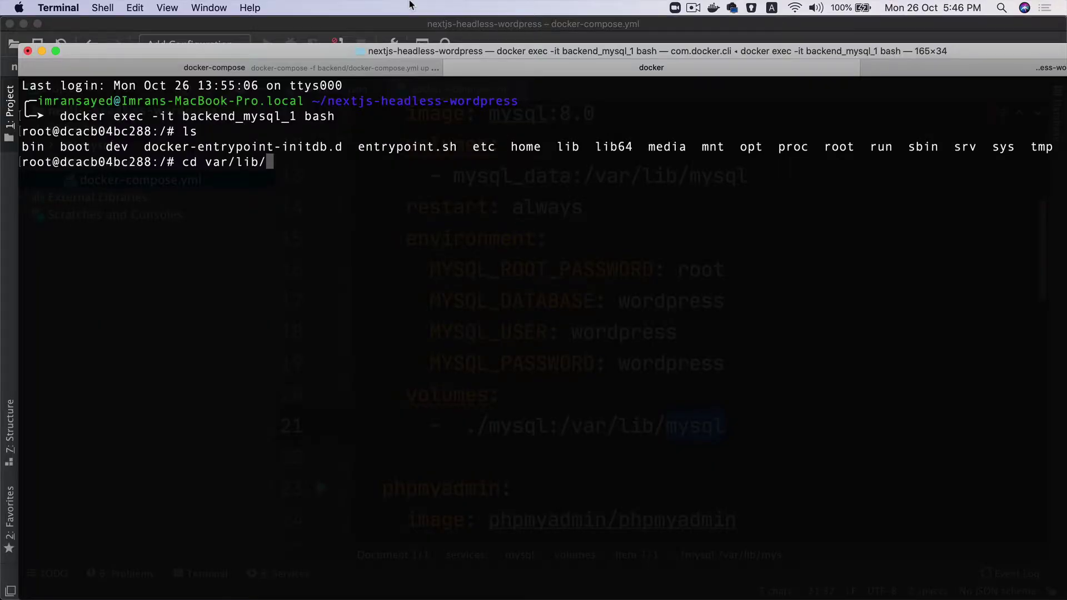
pyautogui.press('Return')
pyautogui.write('ls')
pyautogui.press('Return')
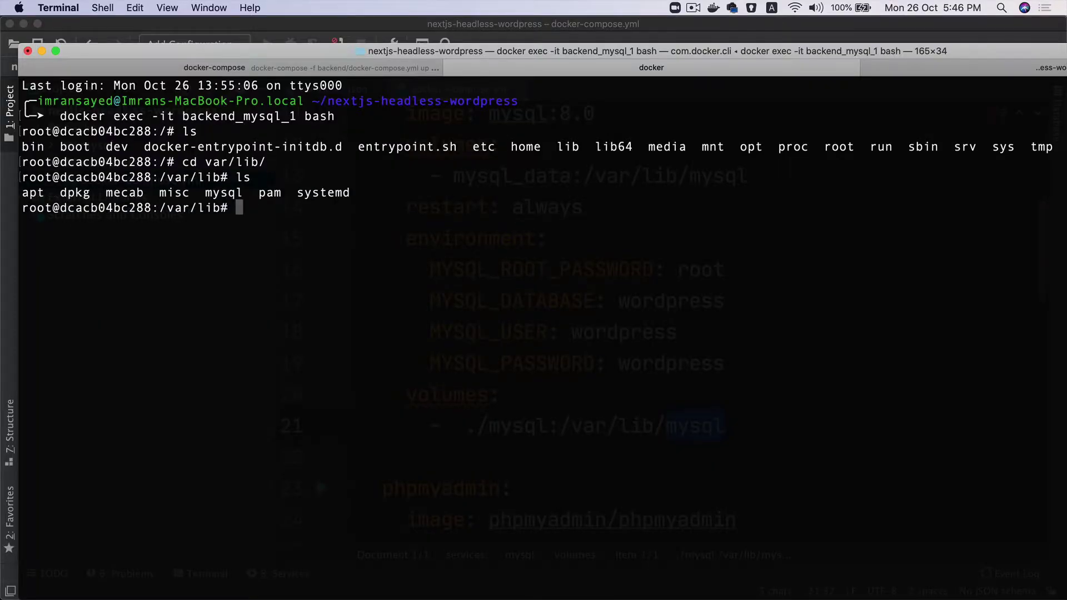
pyautogui.doubleClick(224, 193)
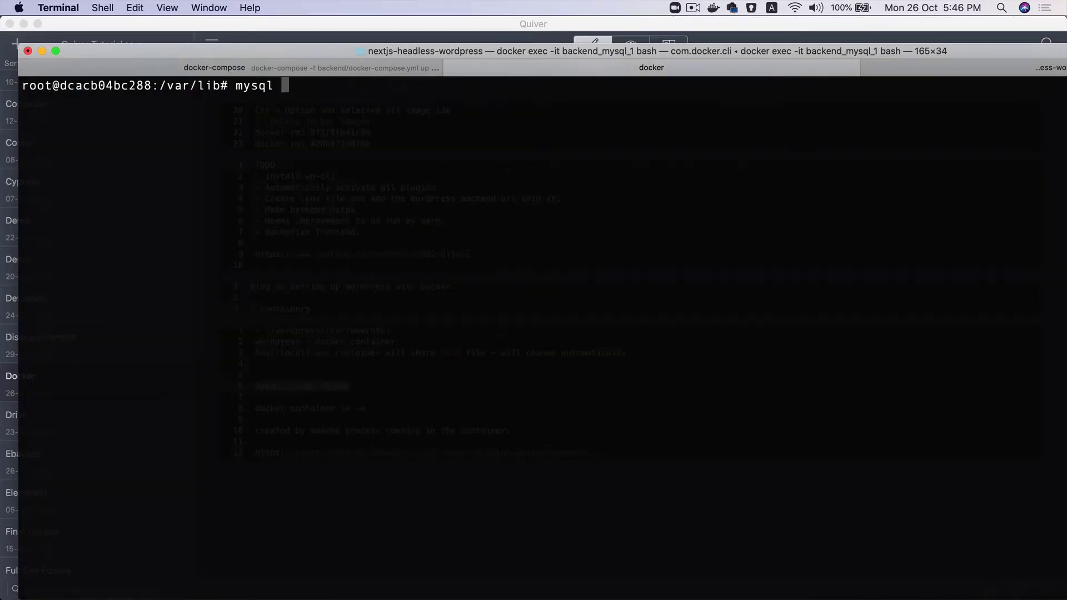
pyautogui.write('-uroot -proot')
pyautogui.press('Return')
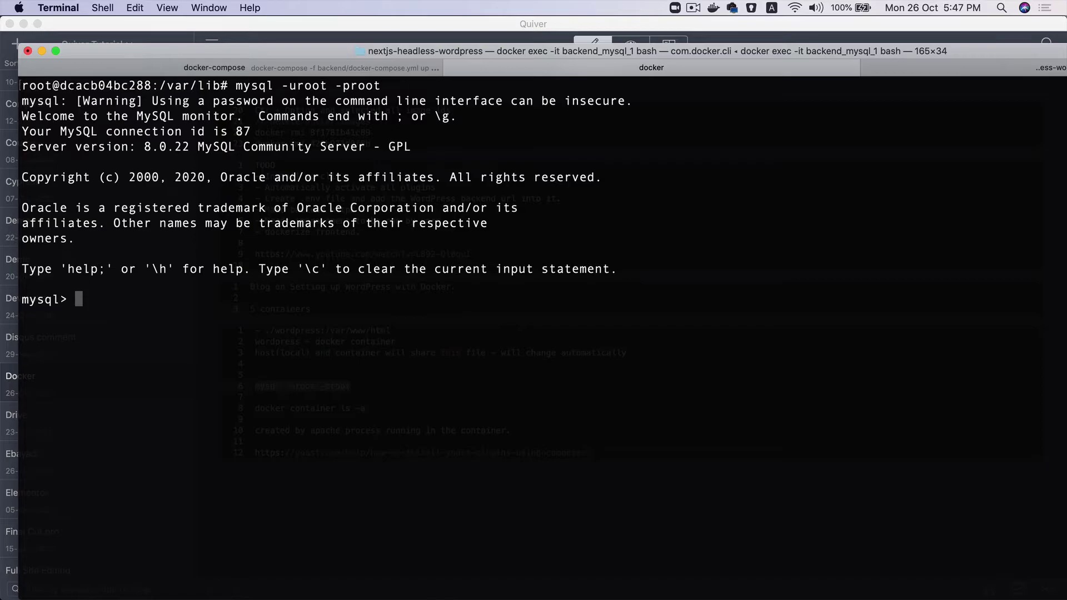
pyautogui.write('show data')
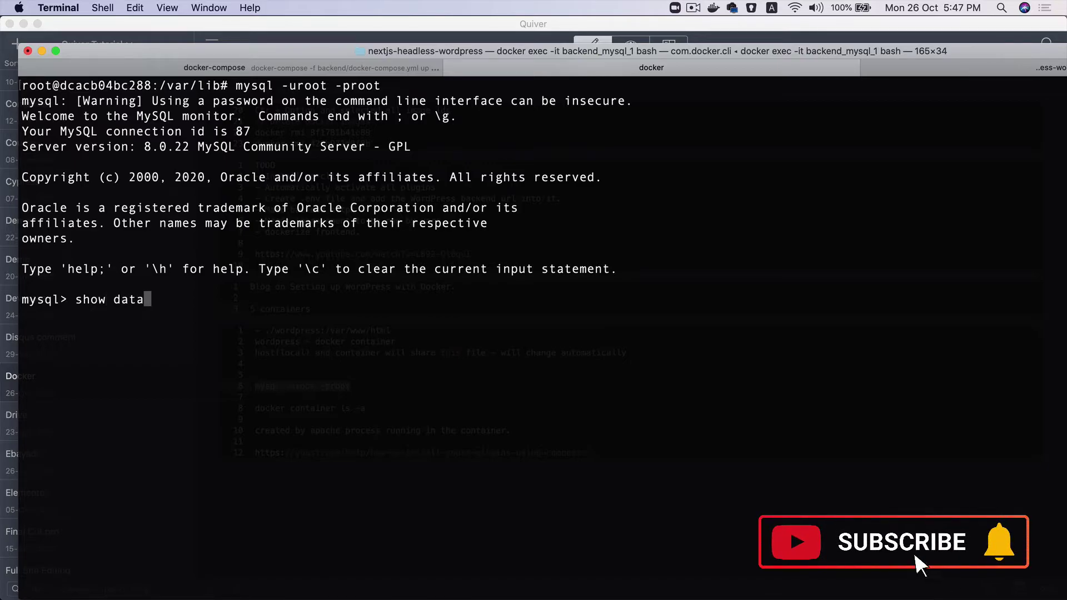
pyautogui.write('bases')
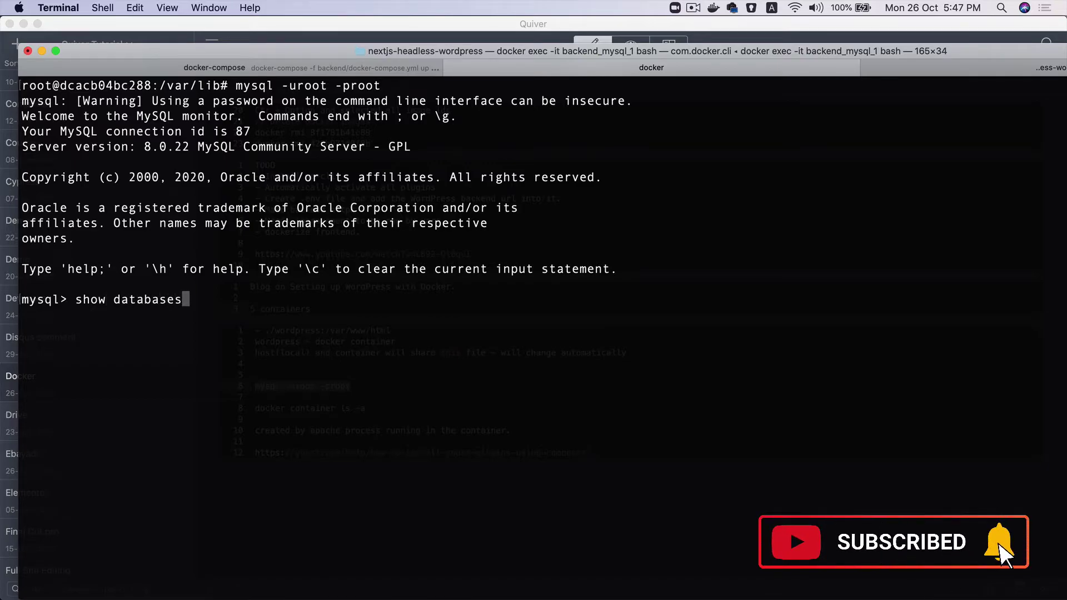
pyautogui.press('Return')
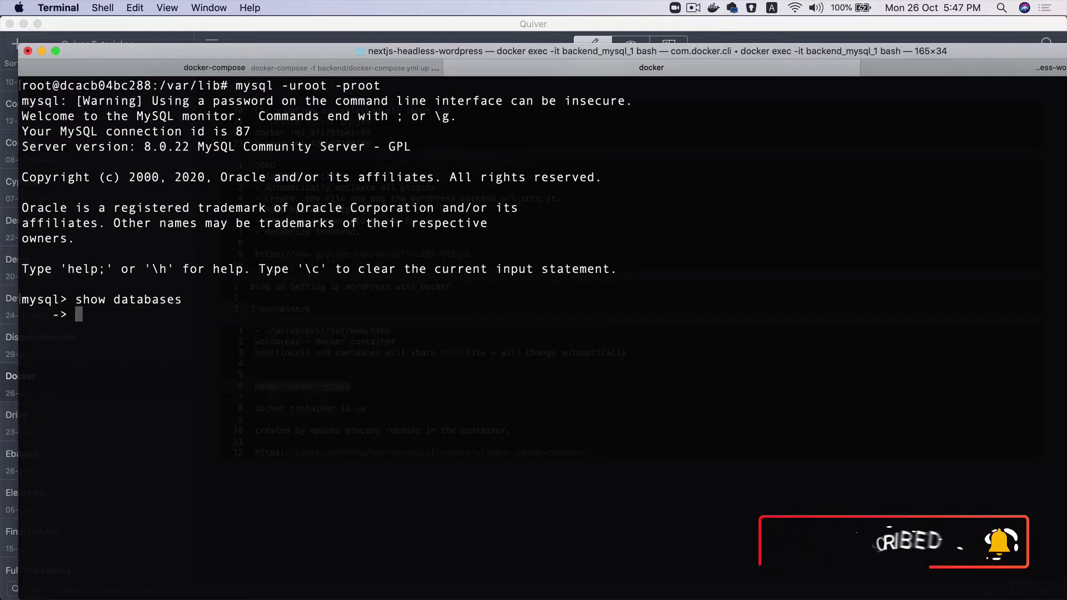
pyautogui.write(';')
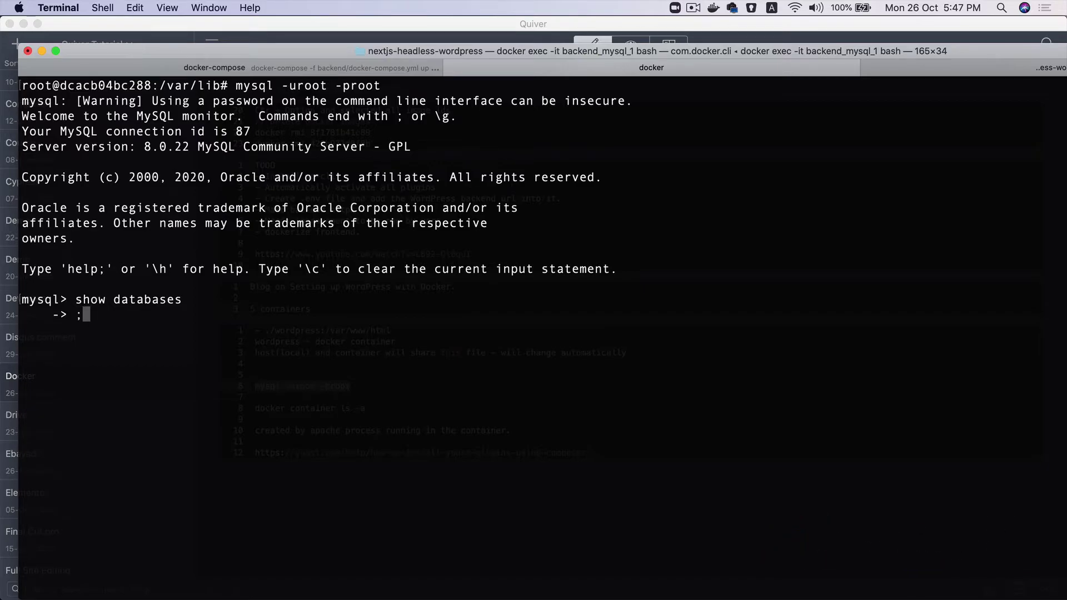
pyautogui.press('Return')
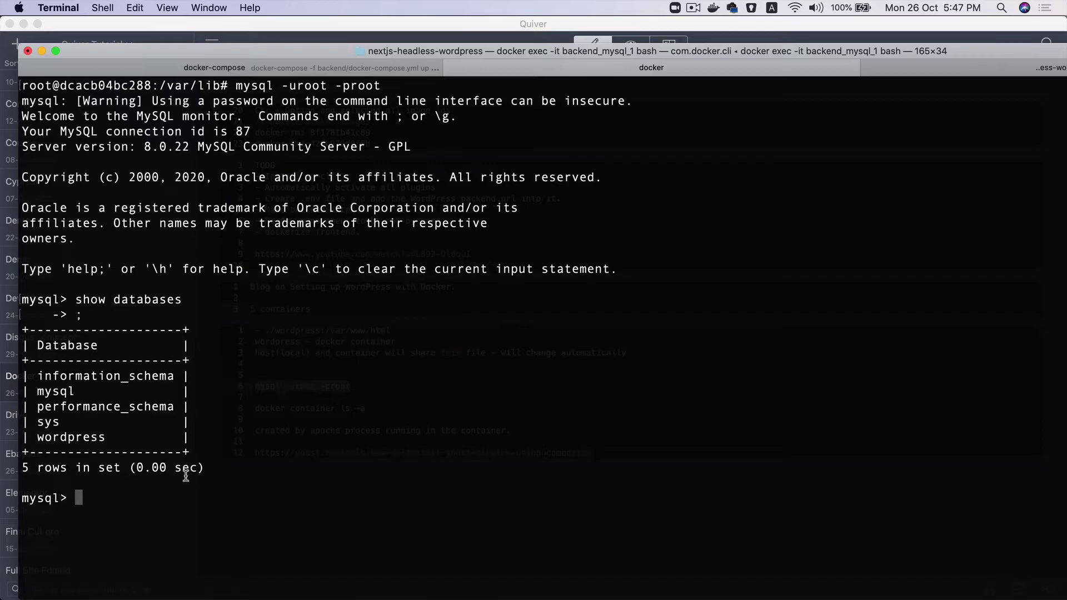
pyautogui.hotkey('ctrl', 'l')
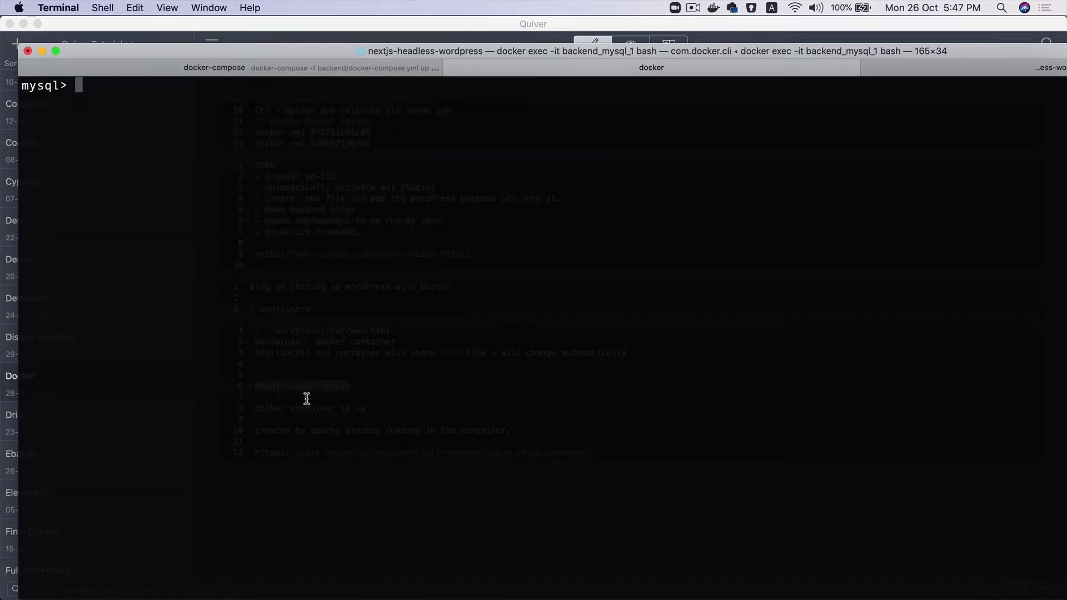
# Exit MySQL and the container shell with exit;, then clear the host terminal
pyautogui.write('exit;')
pyautogui.press('Return')
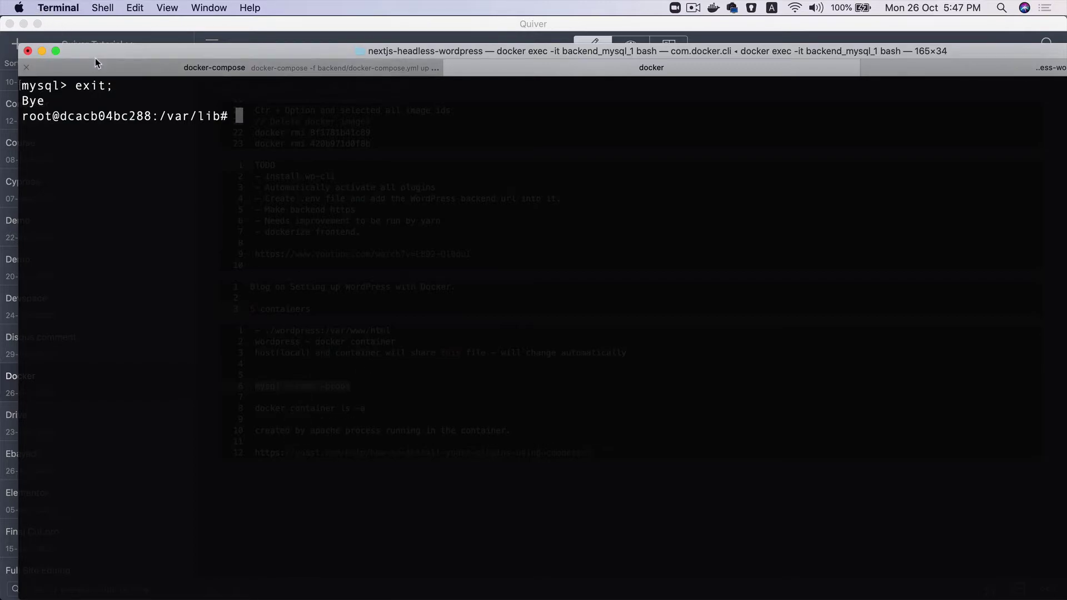
pyautogui.write('eit')
pyautogui.press('BackSpace')
pyautogui.press('BackSpace')
pyautogui.press('BackSpace')
pyautogui.write('xit;')
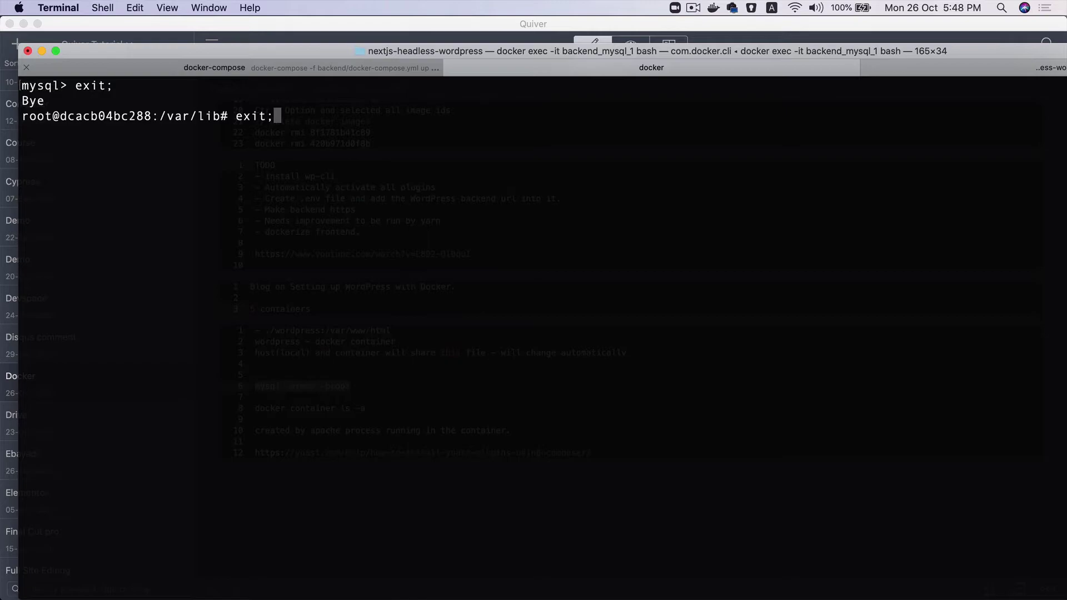
pyautogui.press('Return')
pyautogui.write('clear')
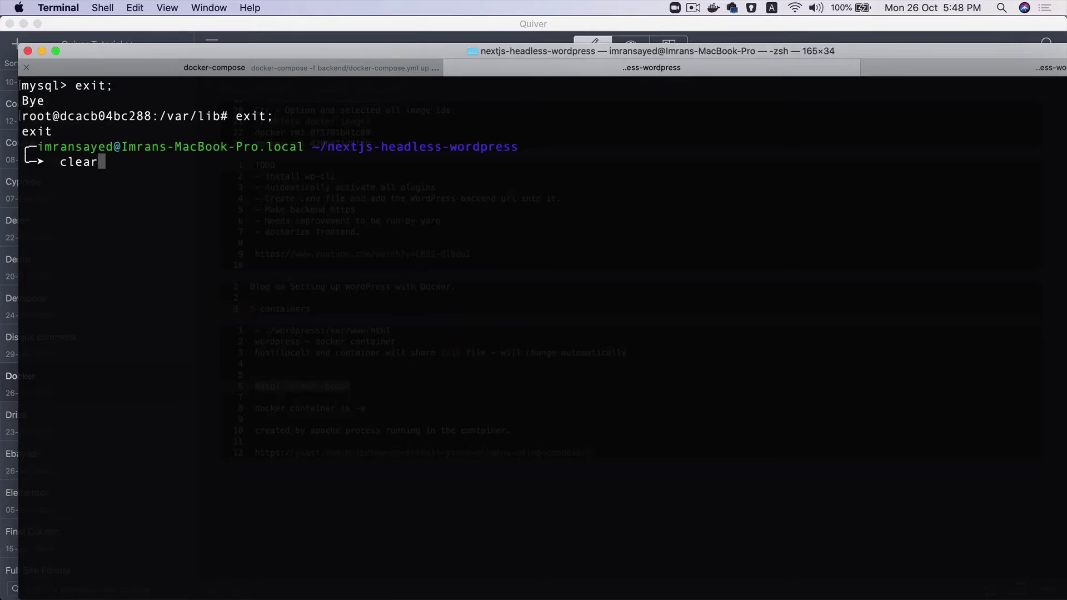
pyautogui.press('Return')
pyautogui.press('super+Tab')
pyautogui.press('super+Tab')
pyautogui.moveTo(491, 593)
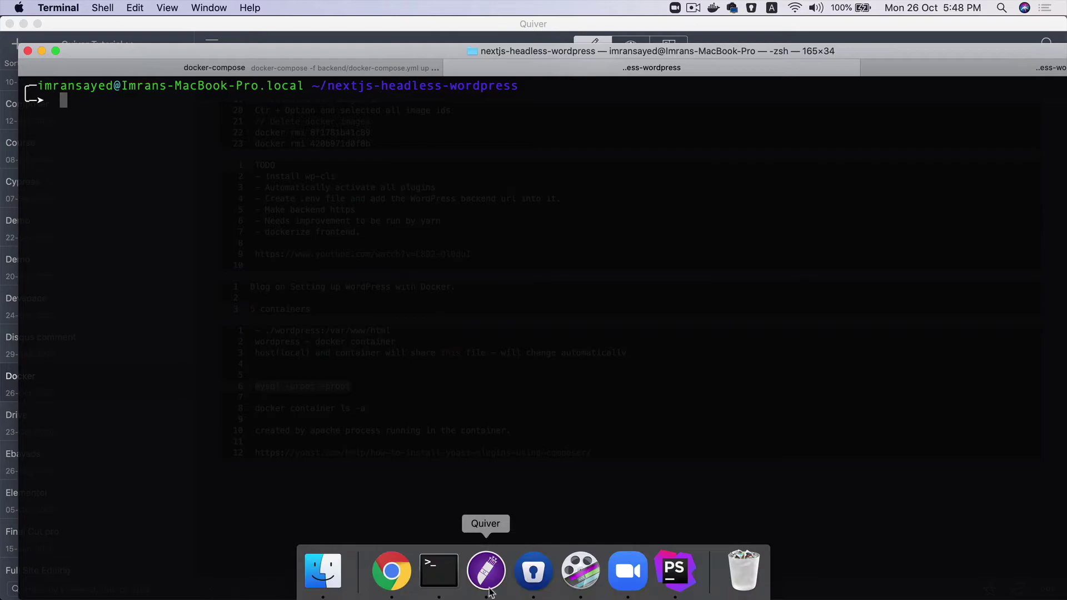
pyautogui.click(392, 571)
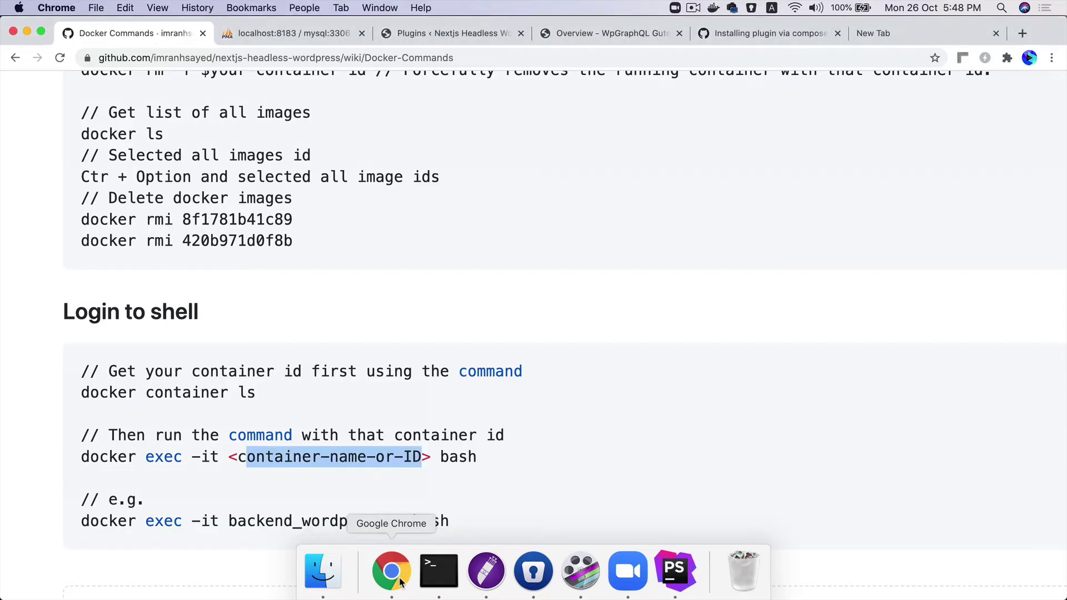
pyautogui.click(676, 575)
pyautogui.scroll(3, 516, 324)
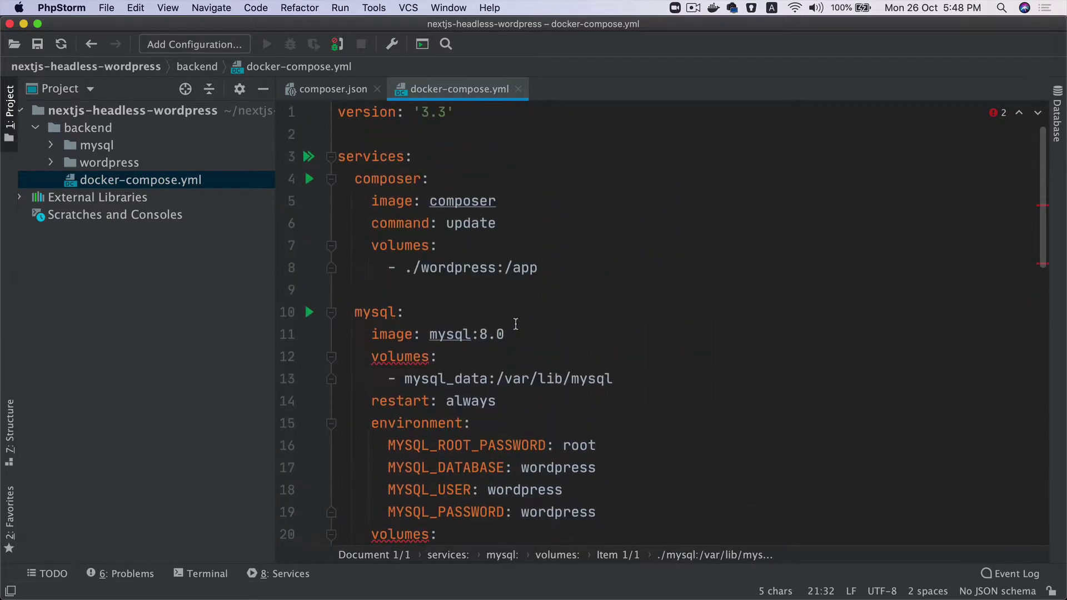
pyautogui.scroll(-10, 516, 324)
pyautogui.scroll(-3, 516, 324)
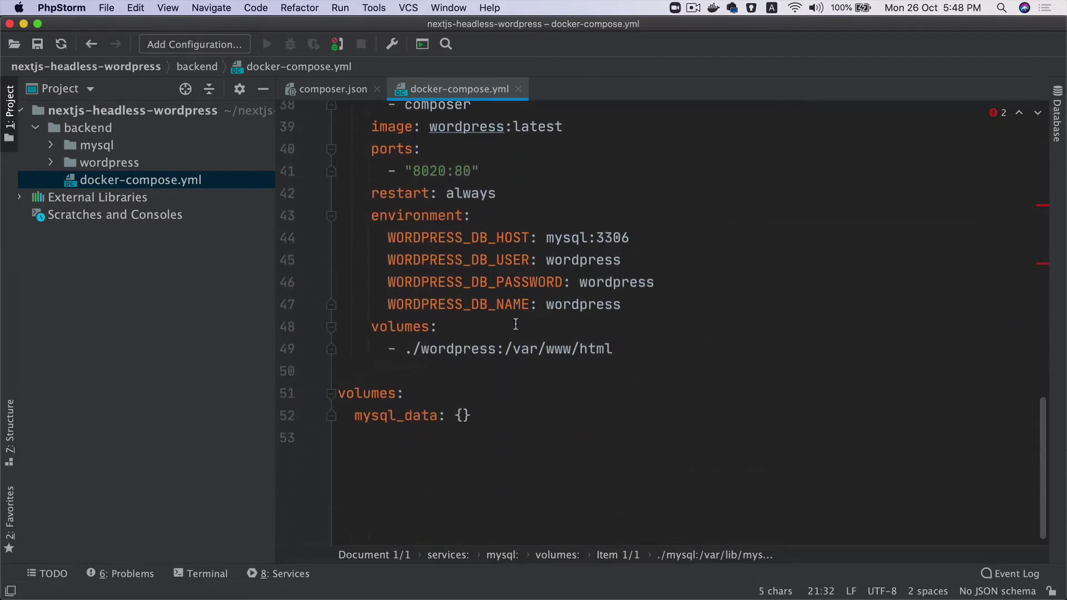
pyautogui.scroll(2, 516, 324)
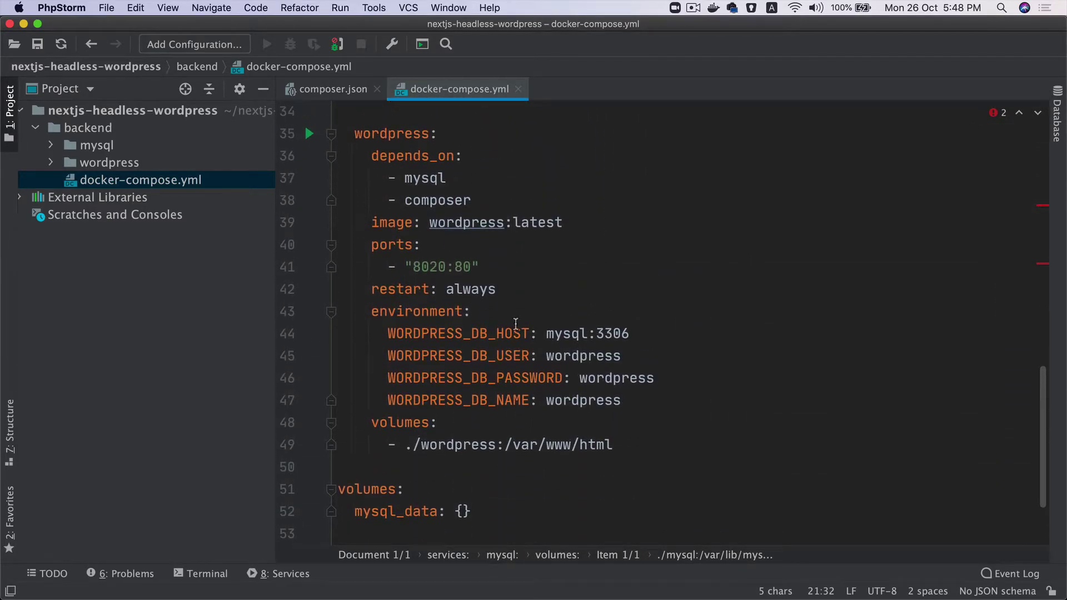
pyautogui.moveTo(395, 590)
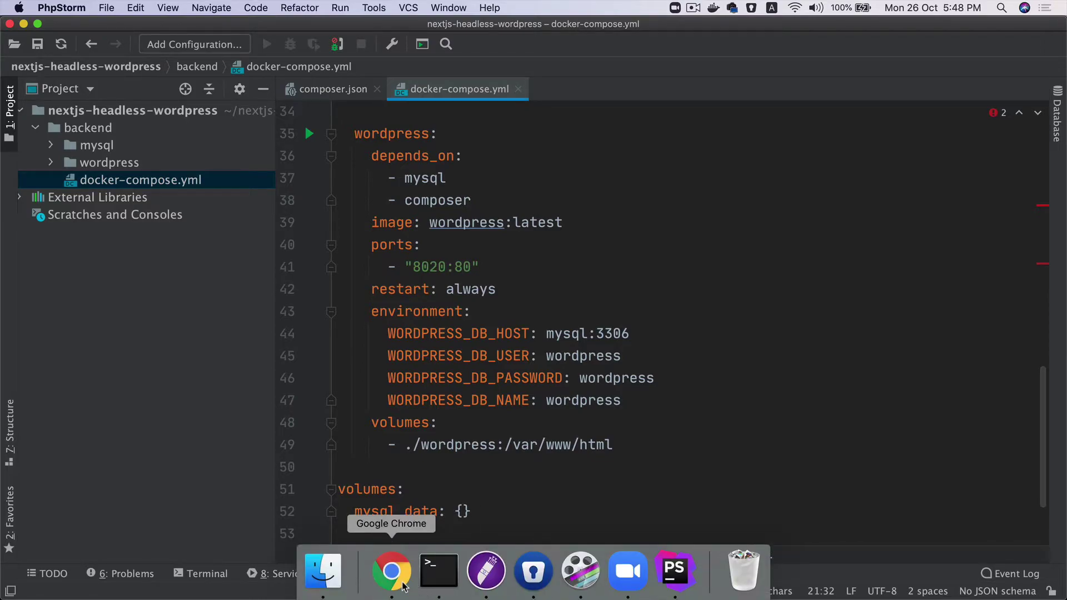
pyautogui.click(404, 586)
pyautogui.press('super+Tab')
pyautogui.press('Tab')
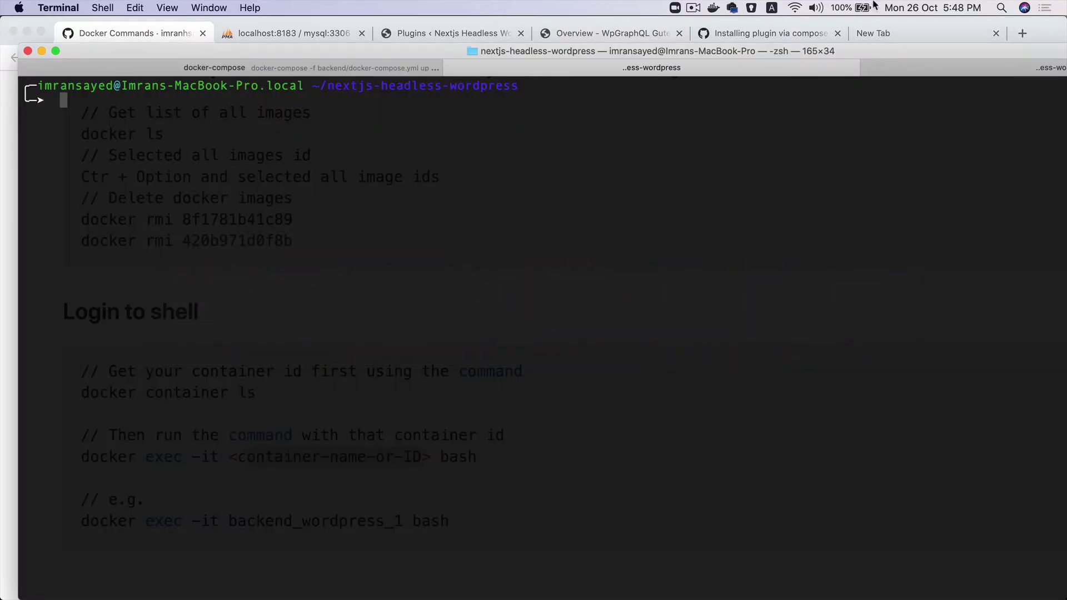
# Select the backend_wordpress_1 container name from the earlier container listing
pyautogui.click(923, 69)
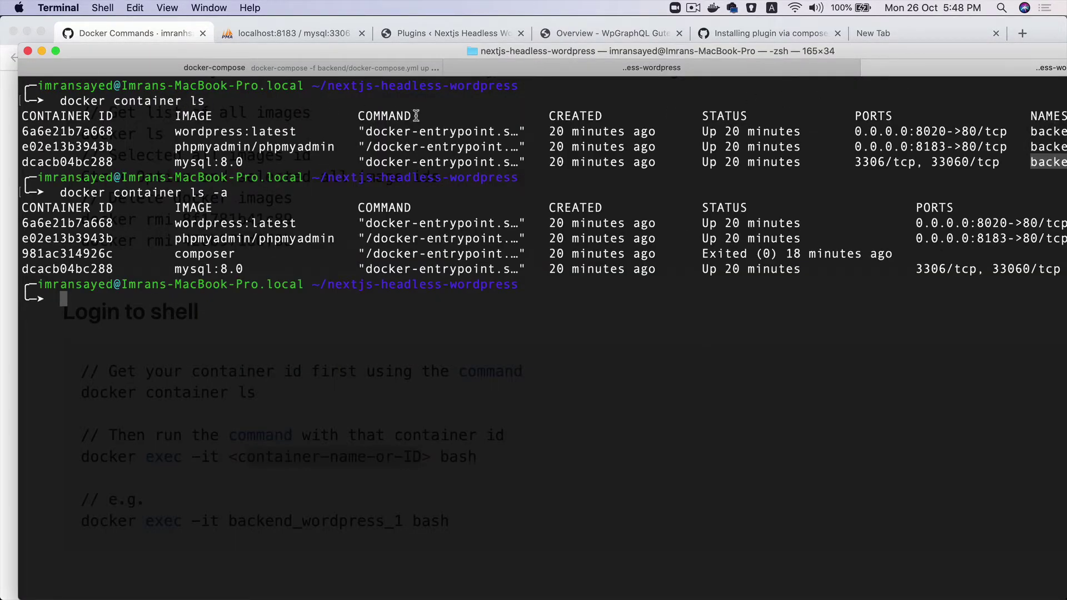
pyautogui.moveTo(952, 55); pyautogui.dragTo(748, 49)
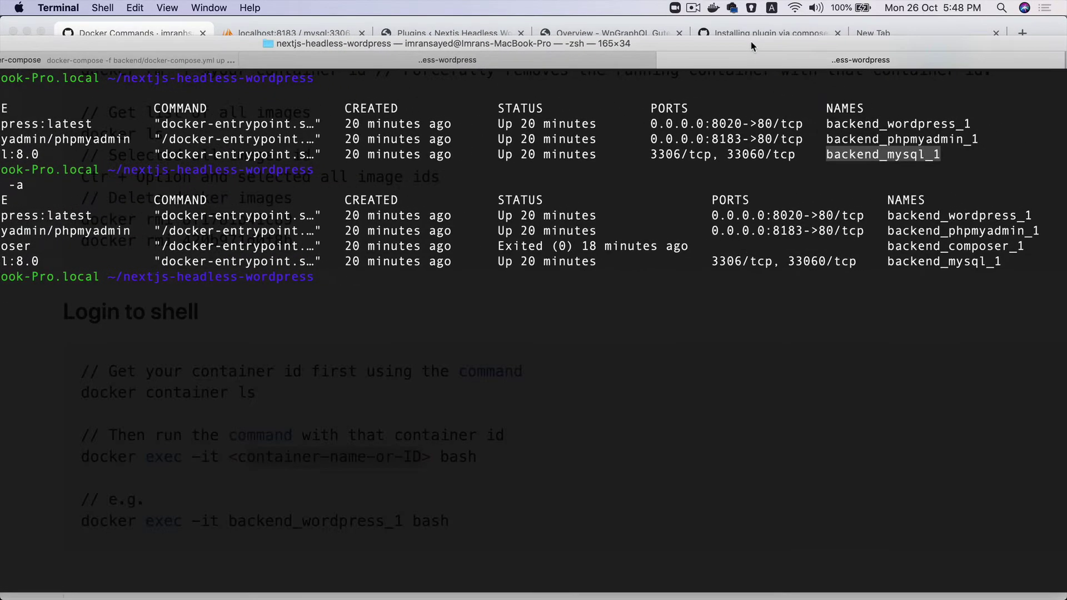
pyautogui.moveTo(973, 124); pyautogui.dragTo(830, 125)
pyautogui.click(453, 64)
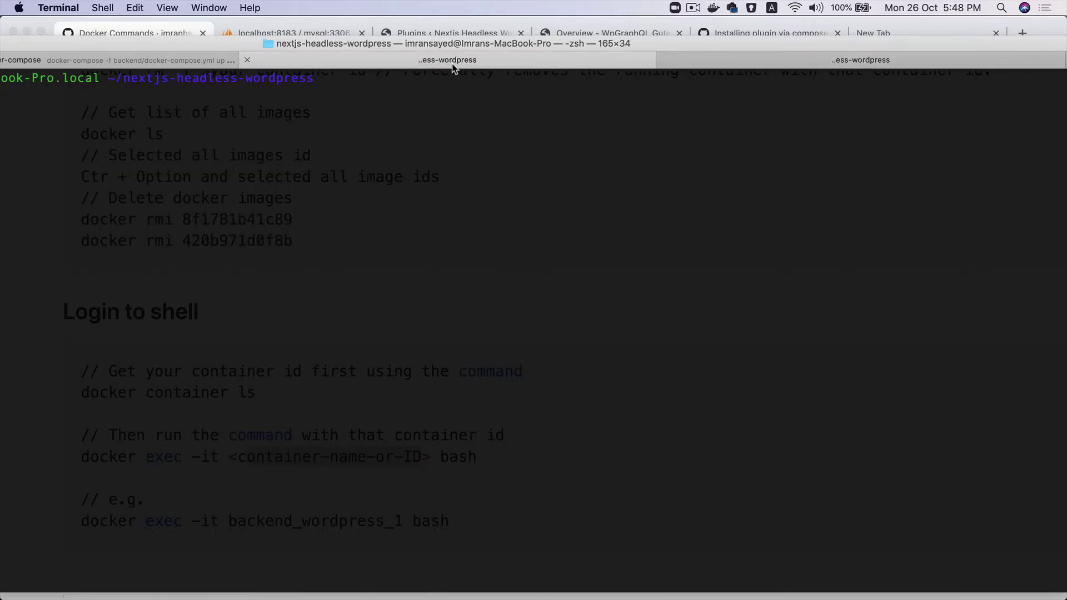
pyautogui.moveTo(573, 44); pyautogui.dragTo(770, 36)
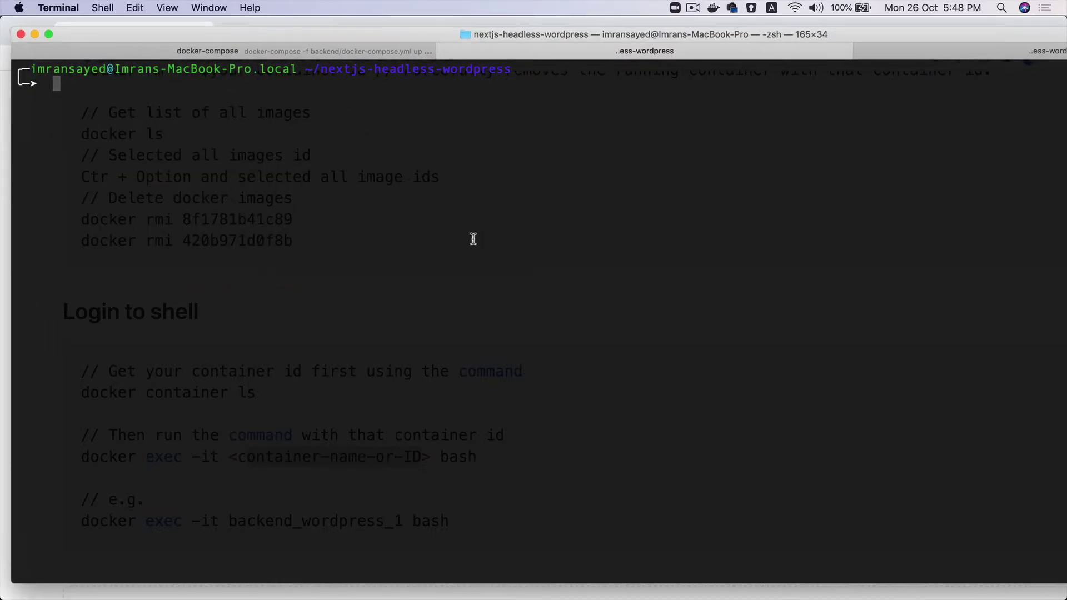
# Open a shell in backend_wordpress_1 by editing the earlier docker exec command
pyautogui.write('docker exec -it backend_mysql_1 bash')
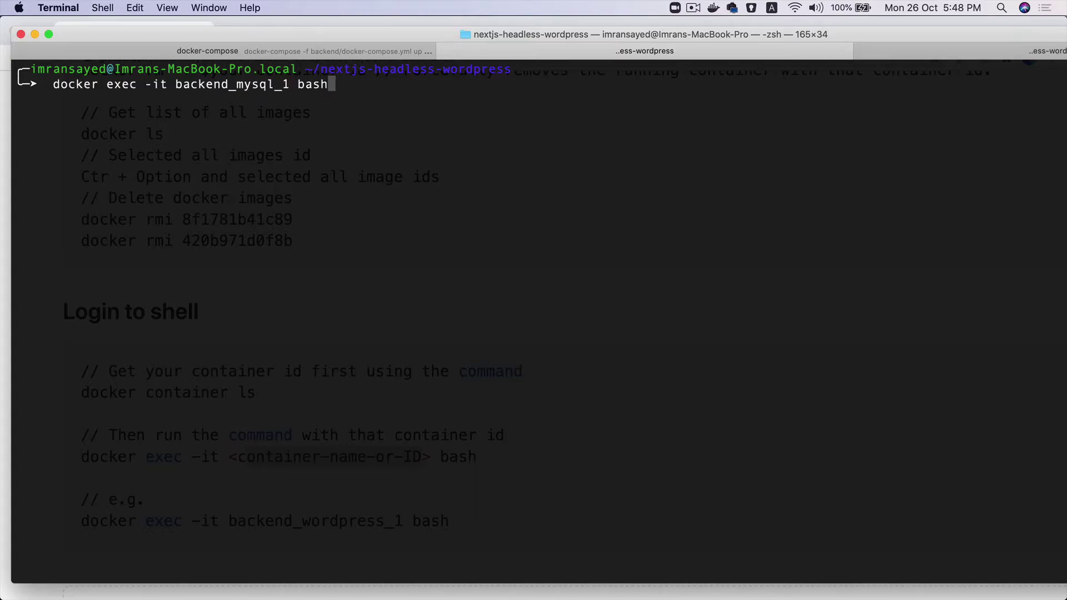
pyautogui.press('Left')
pyautogui.press('Left')
pyautogui.press('Left')
pyautogui.press('Left')
pyautogui.press('Left')
pyautogui.press('BackSpace')
pyautogui.press('BackSpace')
pyautogui.press('BackSpace')
pyautogui.press('BackSpace')
pyautogui.press('BackSpace')
pyautogui.press('BackSpace')
pyautogui.press('BackSpace')
pyautogui.press('BackSpace')
pyautogui.press('BackSpace')
pyautogui.press('BackSpace')
pyautogui.press('BackSpace')
pyautogui.press('BackSpace')
pyautogui.press('BackSpace')
pyautogui.press('BackSpace')
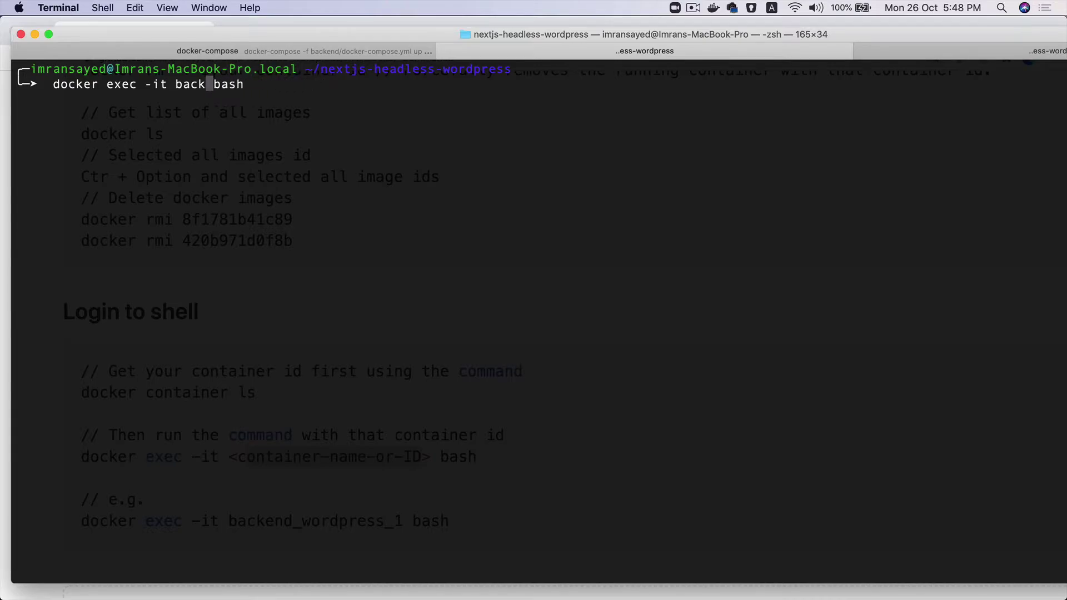
pyautogui.press('Tab')
pyautogui.press('Tab')
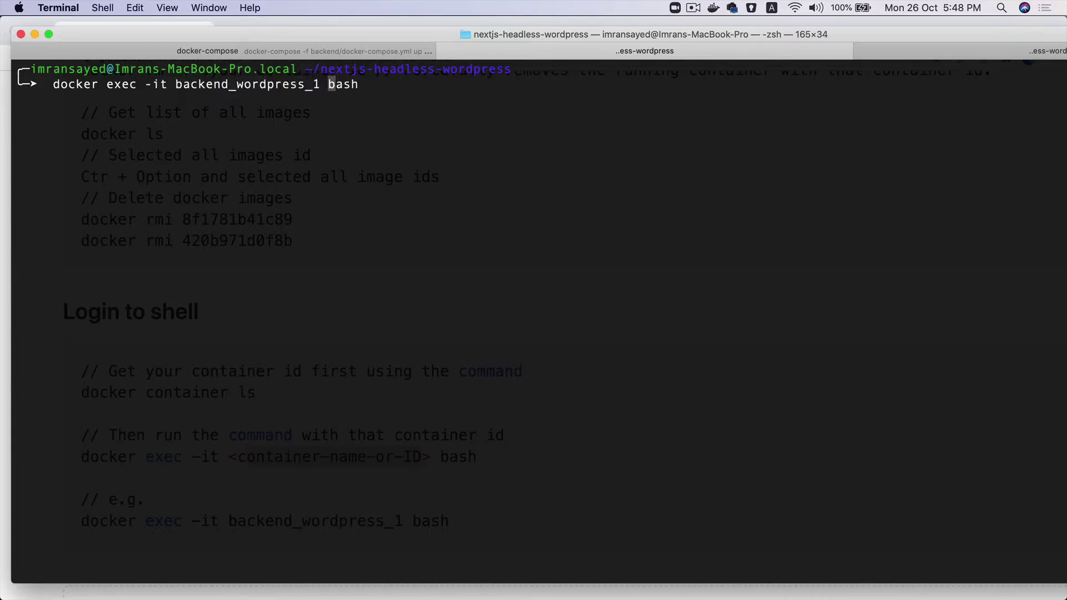
pyautogui.press('Return')
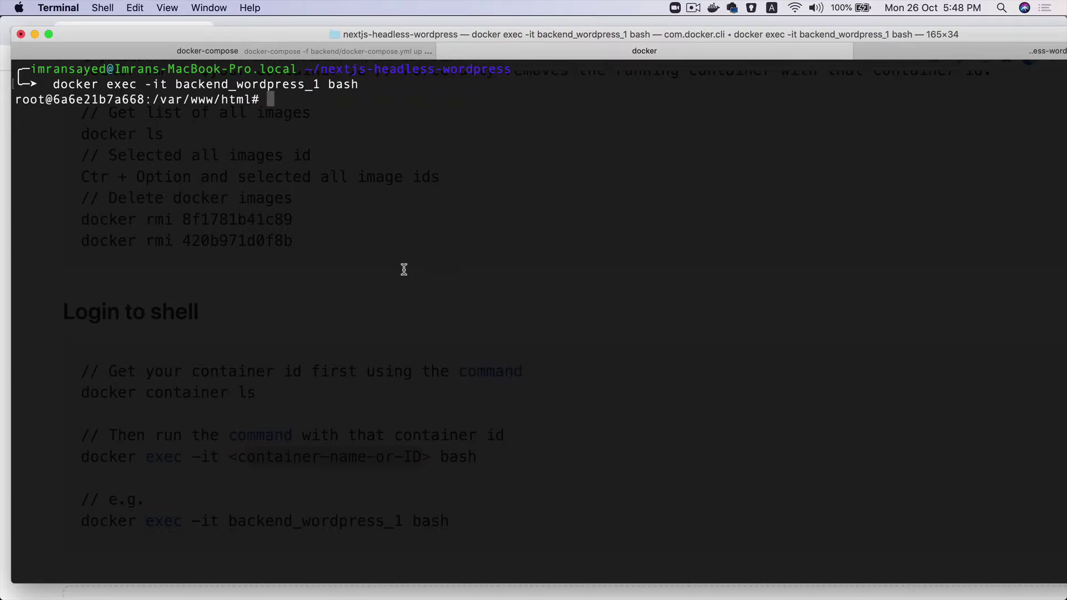
pyautogui.moveTo(323, 595)
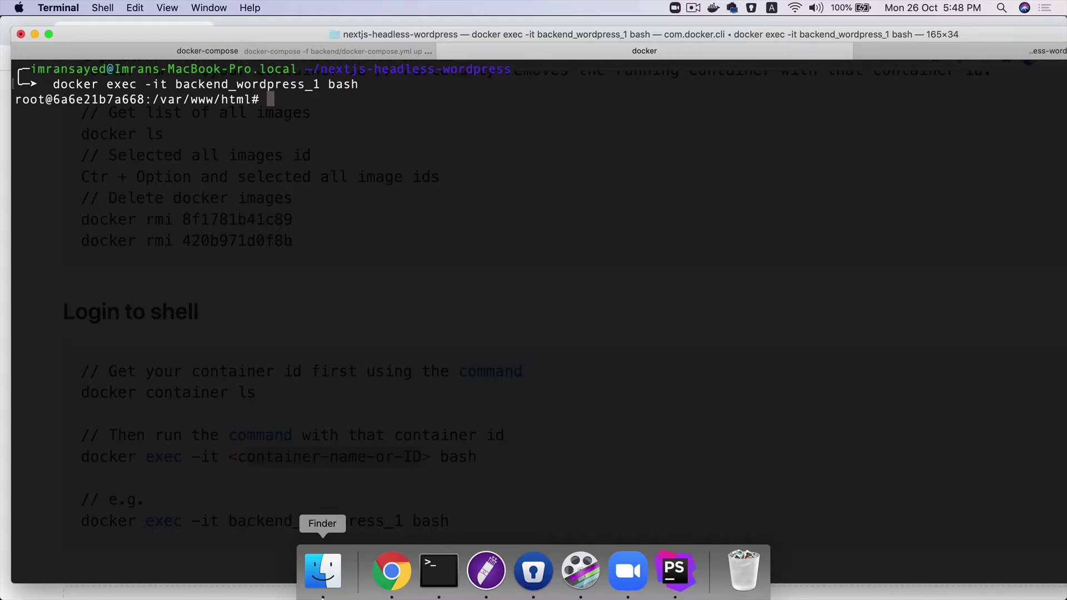
# List the WordPress files with ls and ls -al, and compare with PhpStorm's wordpress folder
pyautogui.write('ls')
pyautogui.press('Return')
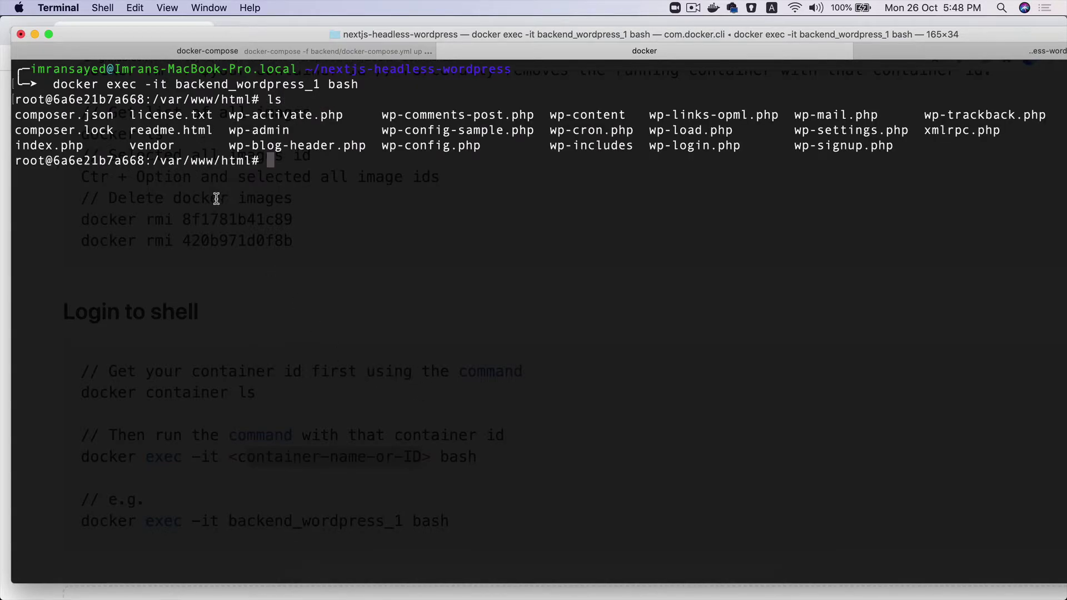
pyautogui.write('ls -al')
pyautogui.press('Return')
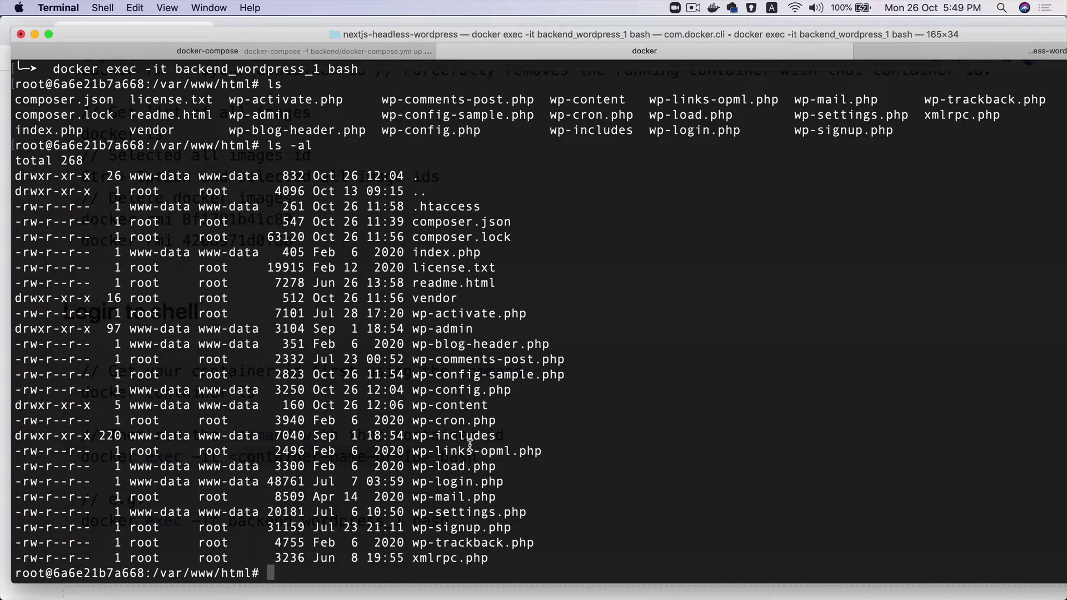
pyautogui.moveTo(469, 590)
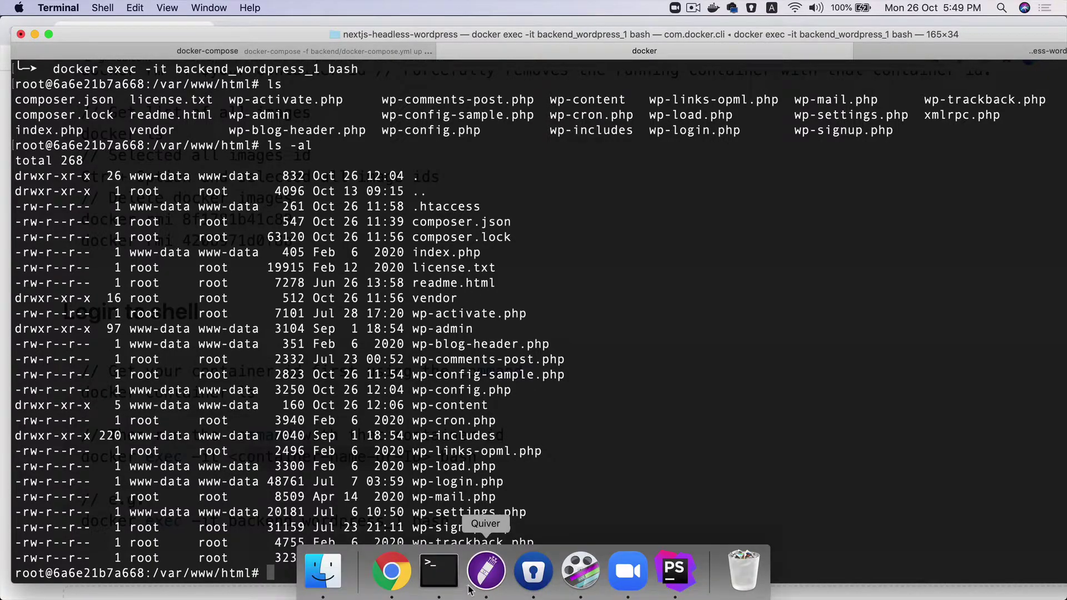
pyautogui.click(670, 556)
pyautogui.click(157, 163)
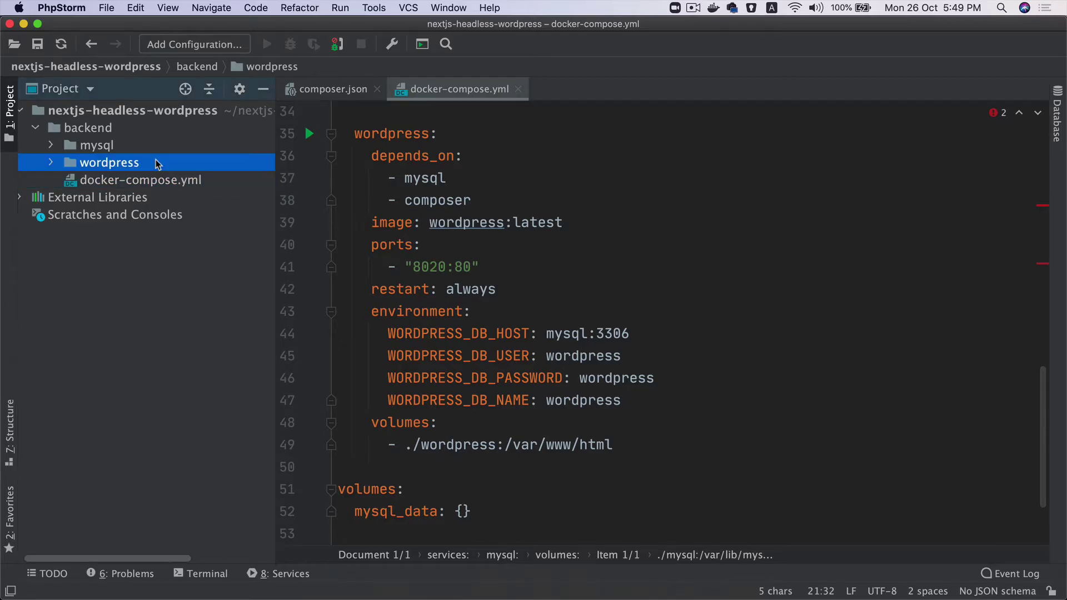
pyautogui.press('super+Tab')
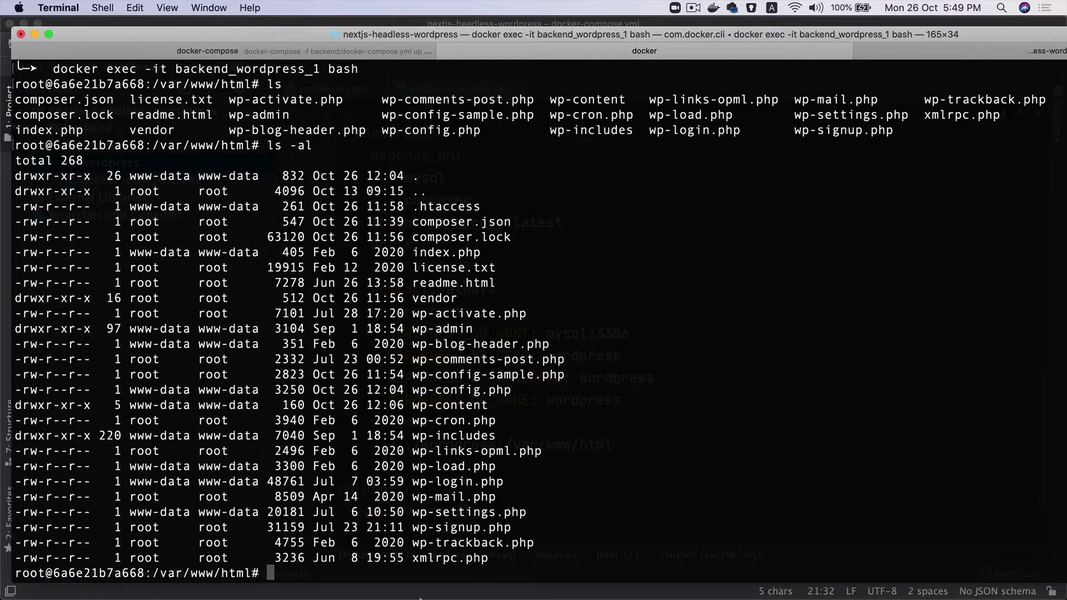
pyautogui.moveTo(427, 598)
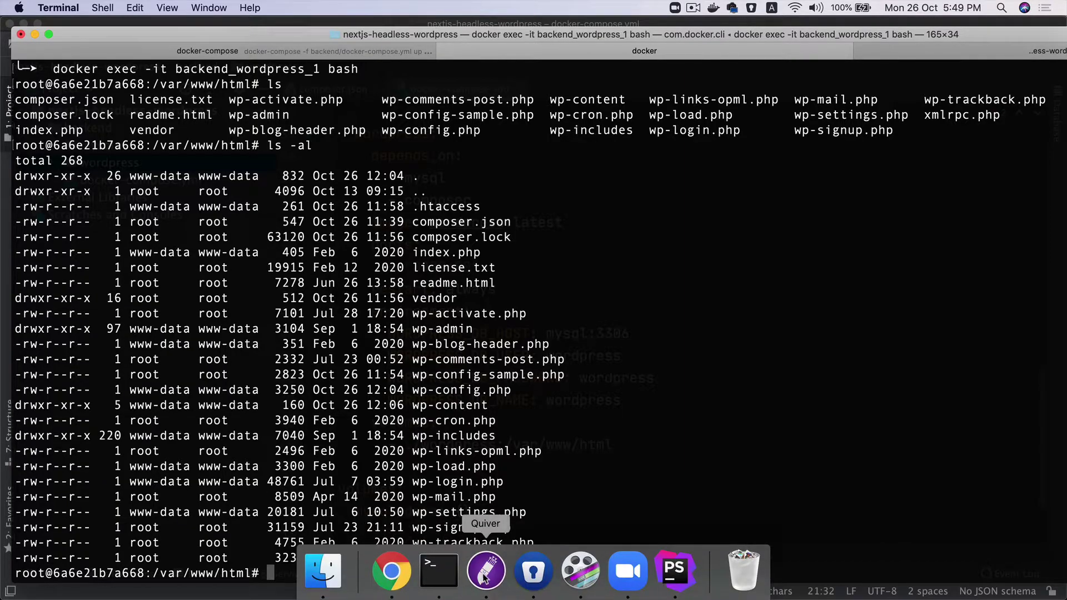
# Exit the backend_wordpress_1 container shell and return to PhpStorm
pyautogui.click(500, 546)
pyautogui.click(434, 572)
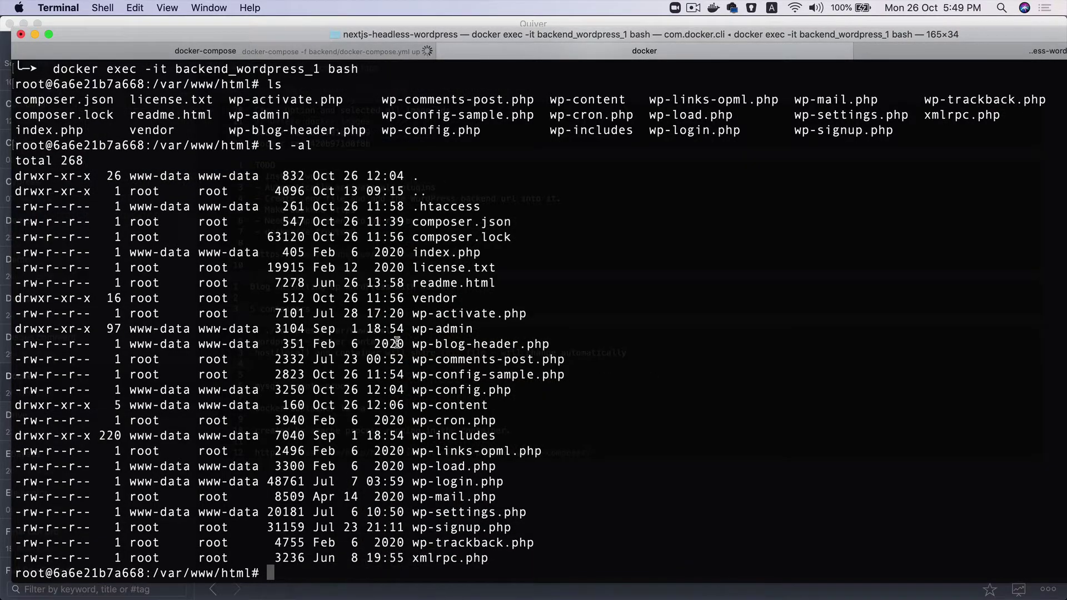
pyautogui.write('ei')
pyautogui.write('it')
pyautogui.press('Return')
pyautogui.press('super+Tab')
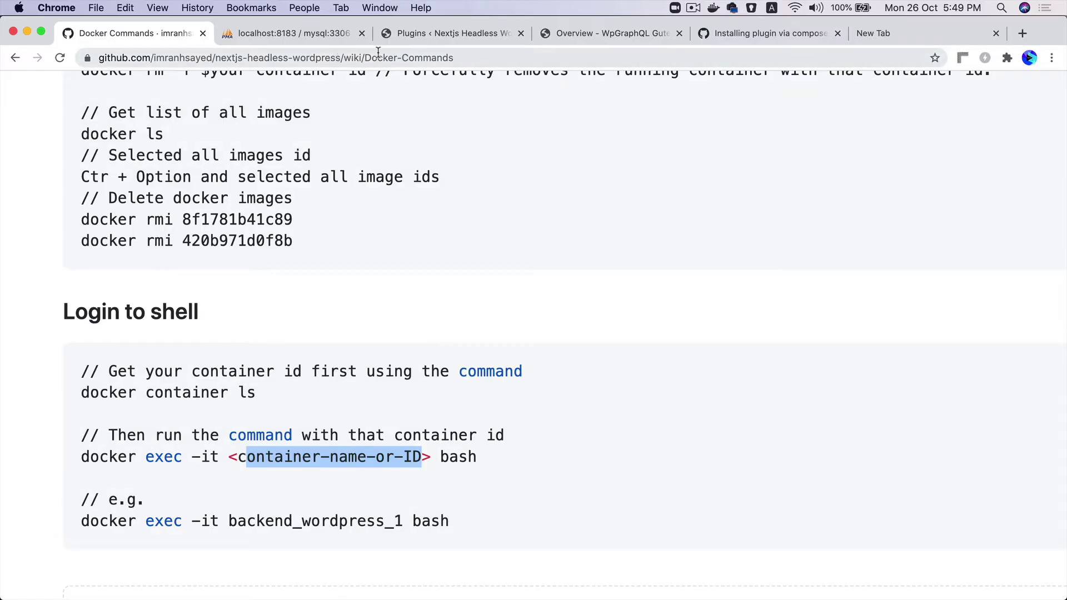
pyautogui.moveTo(578, 595)
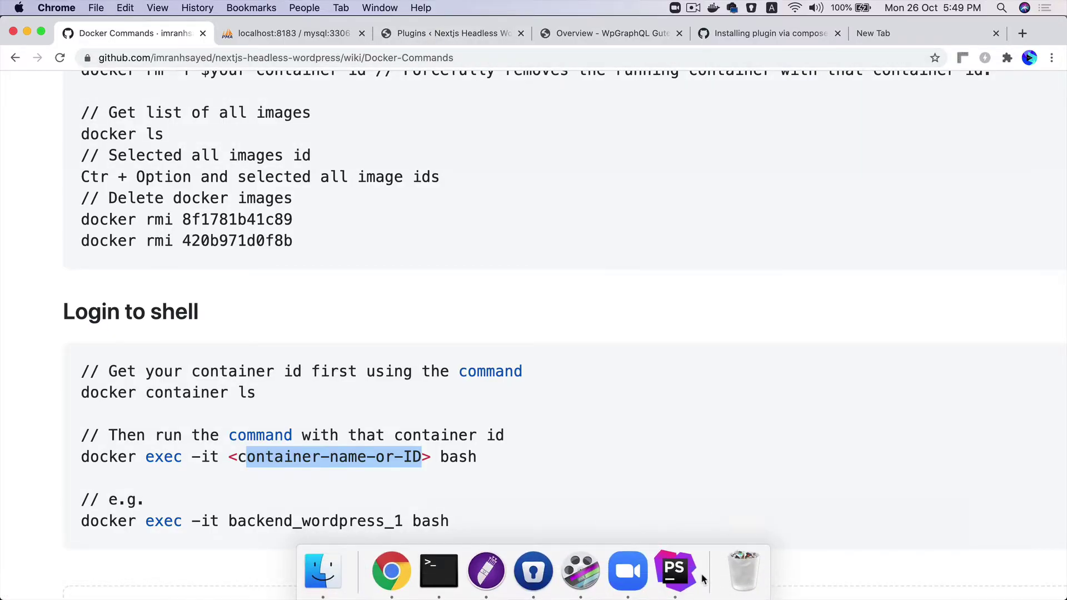
pyautogui.click(665, 574)
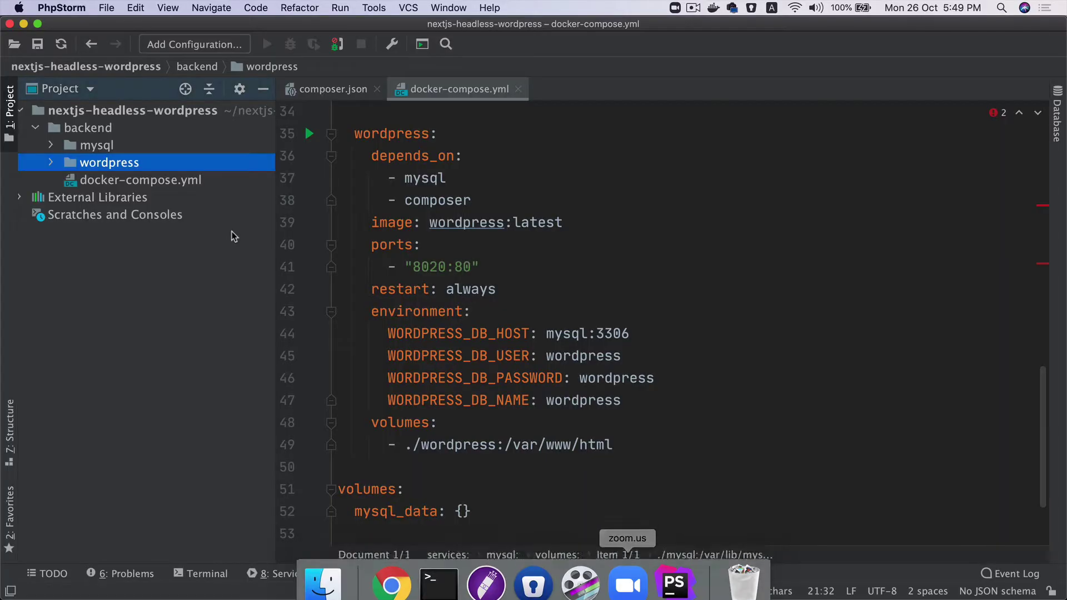
# Open backend/wordpress/.htaccess in PhpStorm, then go to the browser's Installed Plugins page
pyautogui.doubleClick(118, 162)
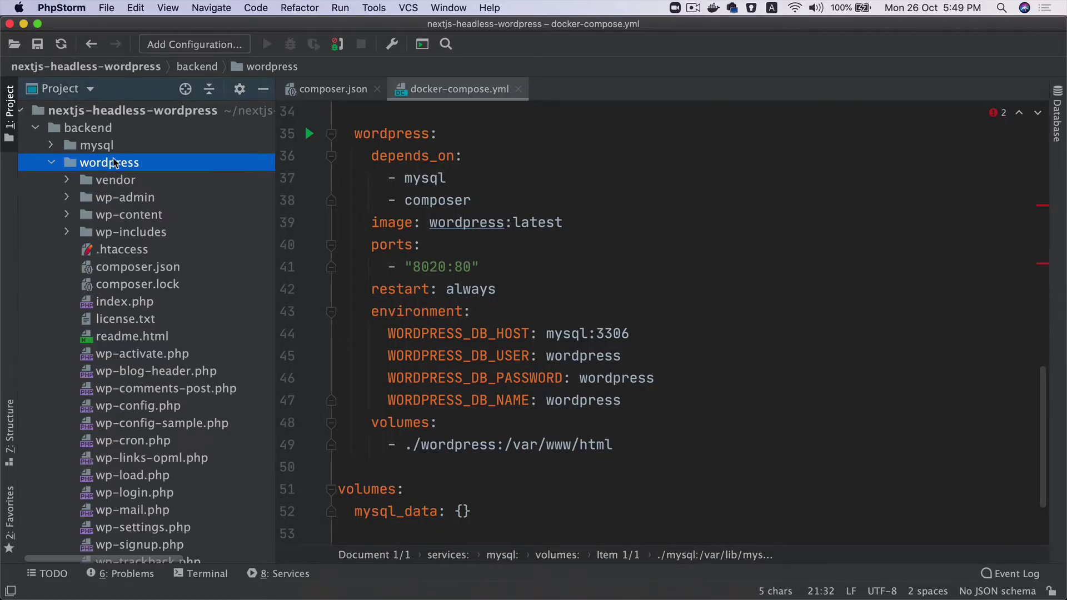
pyautogui.doubleClick(147, 249)
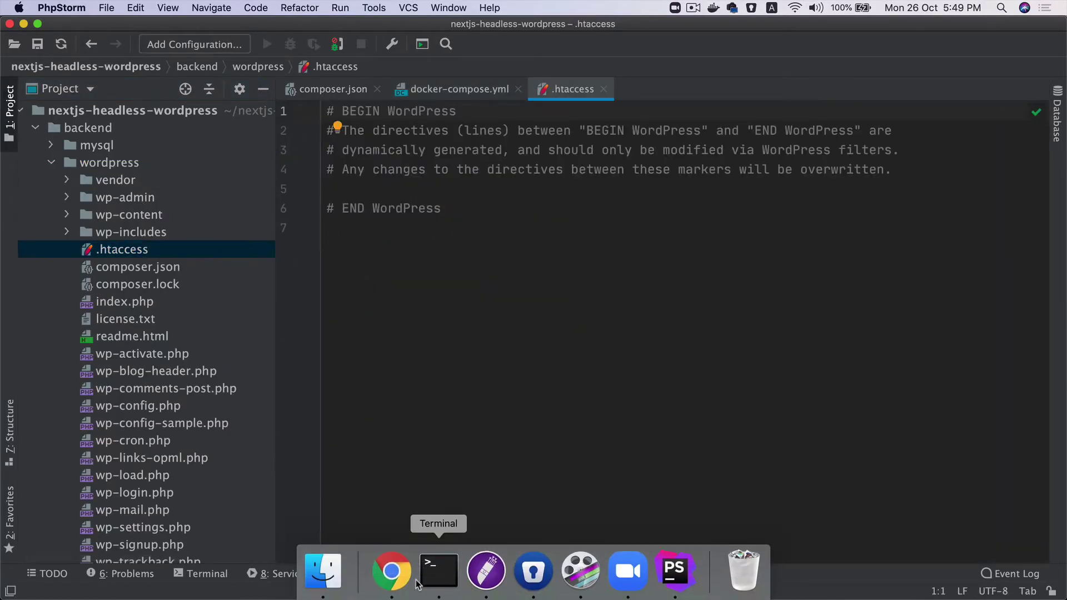
pyautogui.click(389, 573)
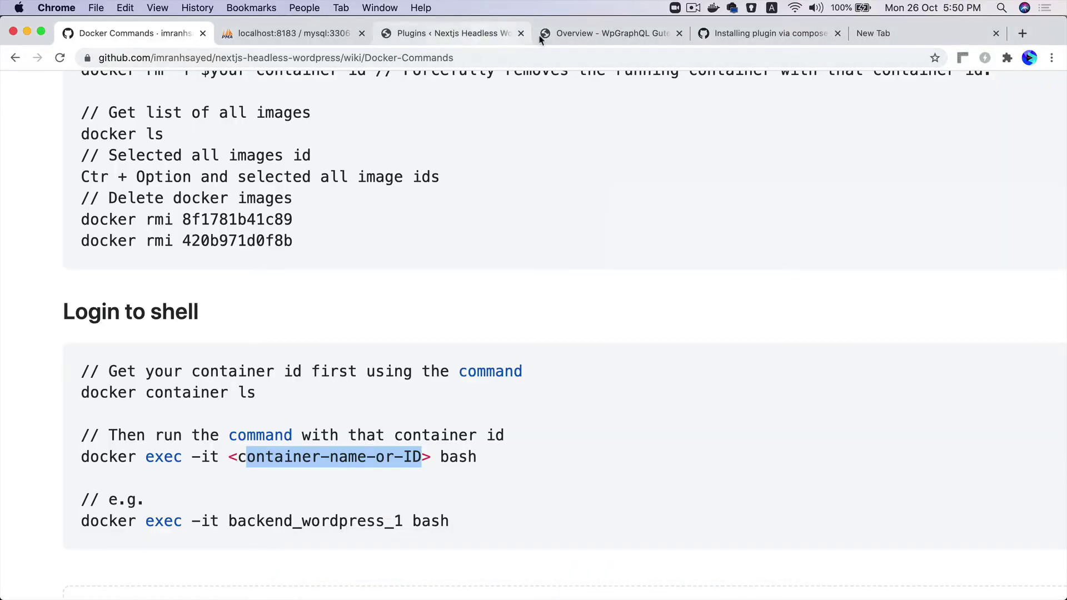
pyautogui.click(448, 43)
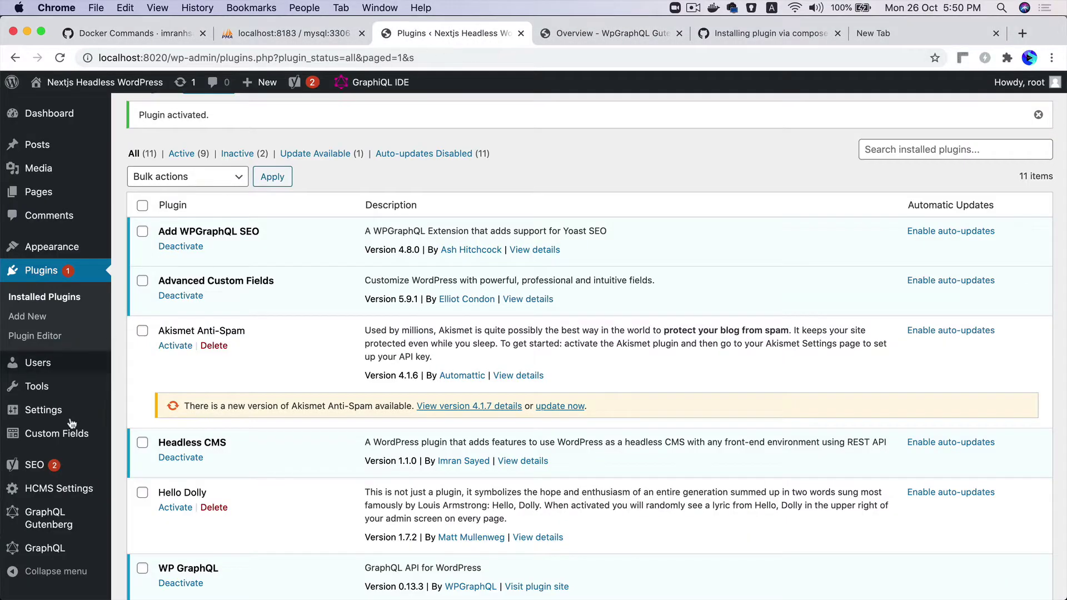
# Set the WordPress permalink structure to Post name and save the change
pyautogui.scroll(-3, 71, 429)
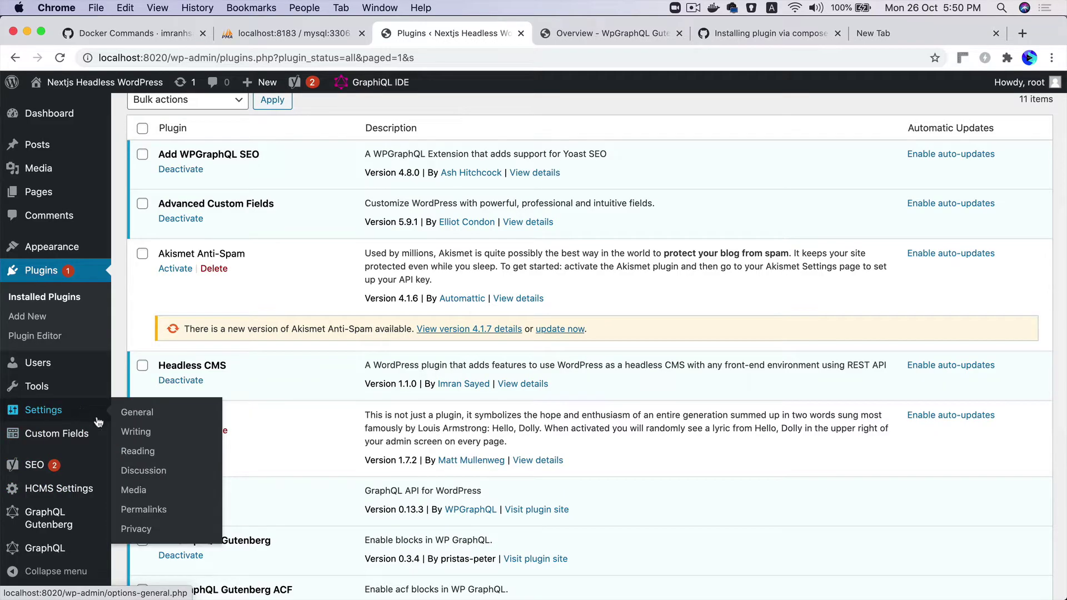
pyautogui.moveTo(42, 466)
pyautogui.moveTo(44, 409)
pyautogui.click(144, 509)
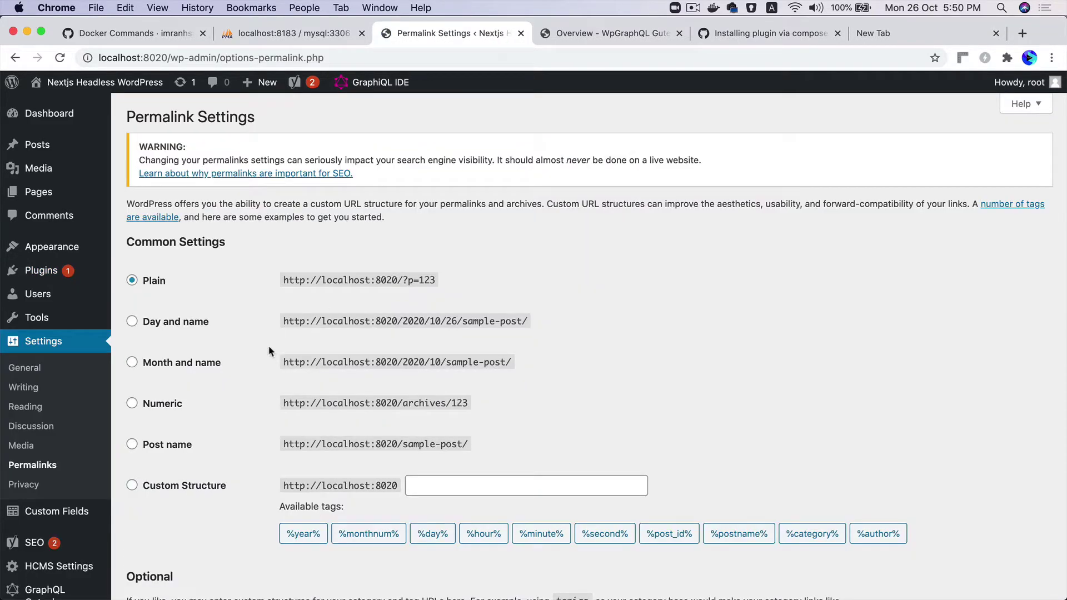
pyautogui.click(189, 443)
pyautogui.scroll(-5, 276, 437)
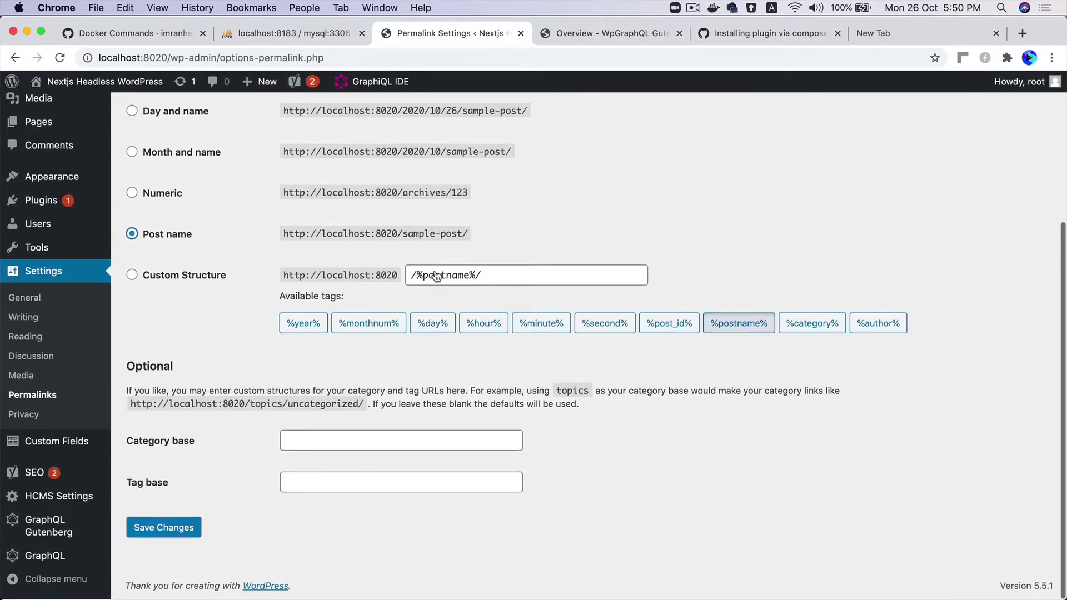
pyautogui.click(165, 534)
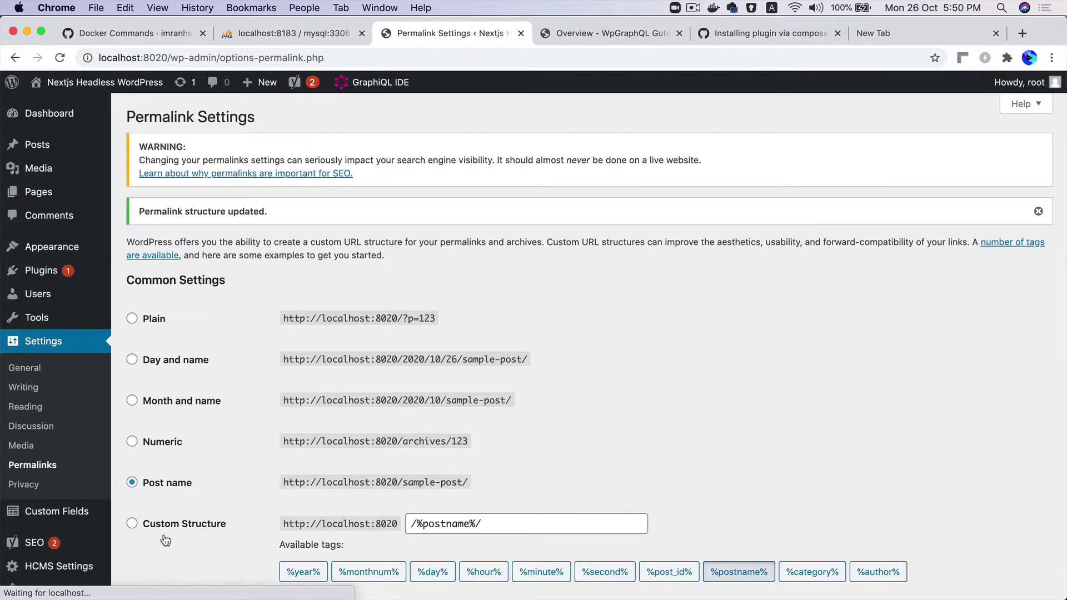
# Confirm .htaccess gained the rewrite rules, then select the localhost:8020 site address
pyautogui.press('super+Tab')
pyautogui.click(487, 325)
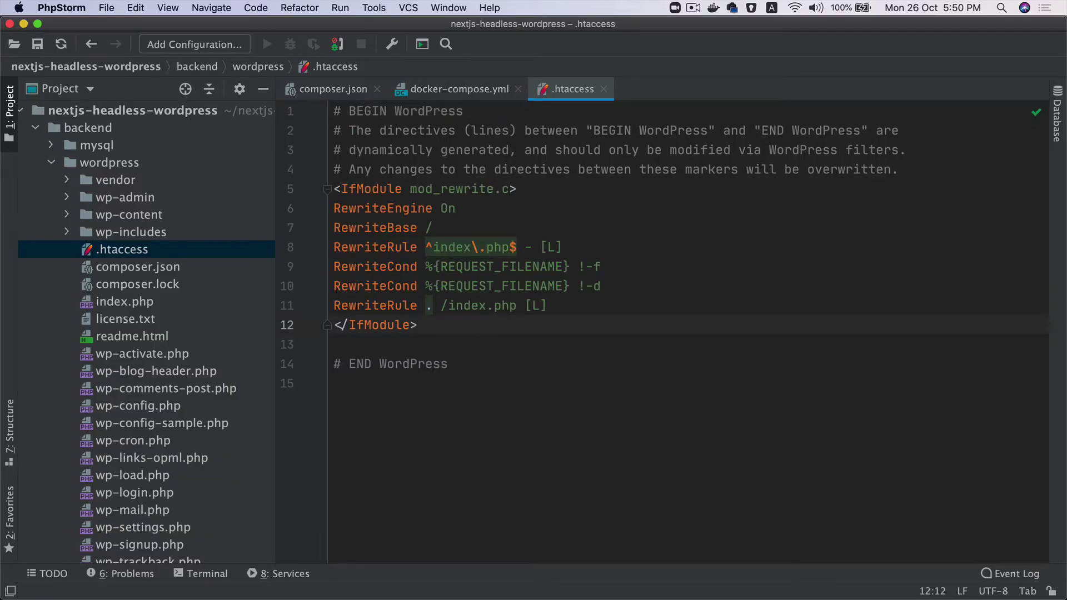
pyautogui.hotkey('ctrl', 'Tab')
pyautogui.press('super+Tab')
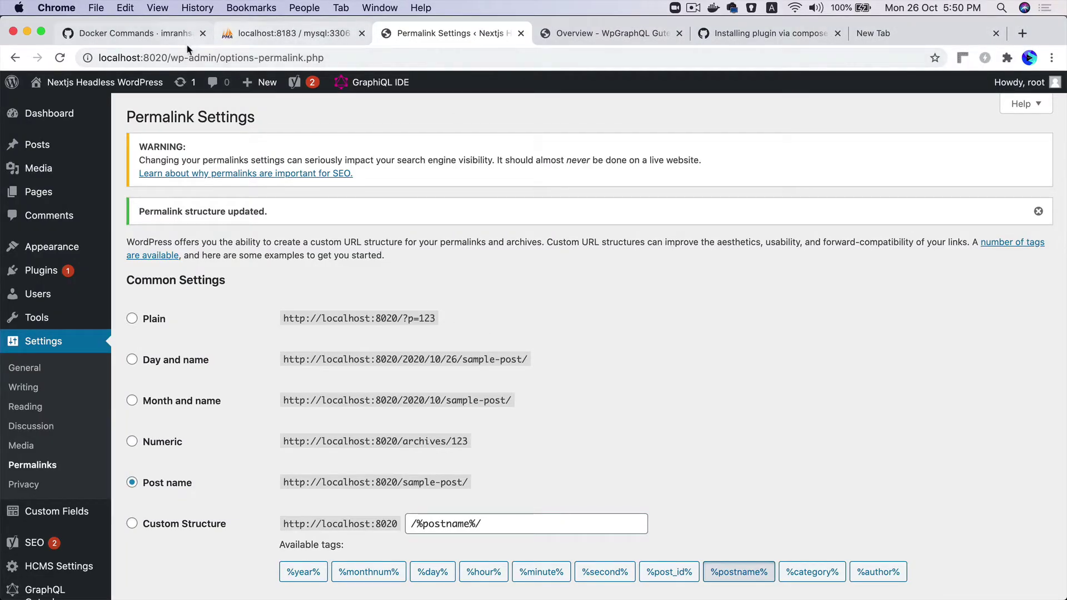
pyautogui.moveTo(99, 58); pyautogui.dragTo(167, 57)
pyautogui.press('super+c')
# Load localhost:8020/graphql in a new tab and select its query or queryId error message
pyautogui.click(988, 35)
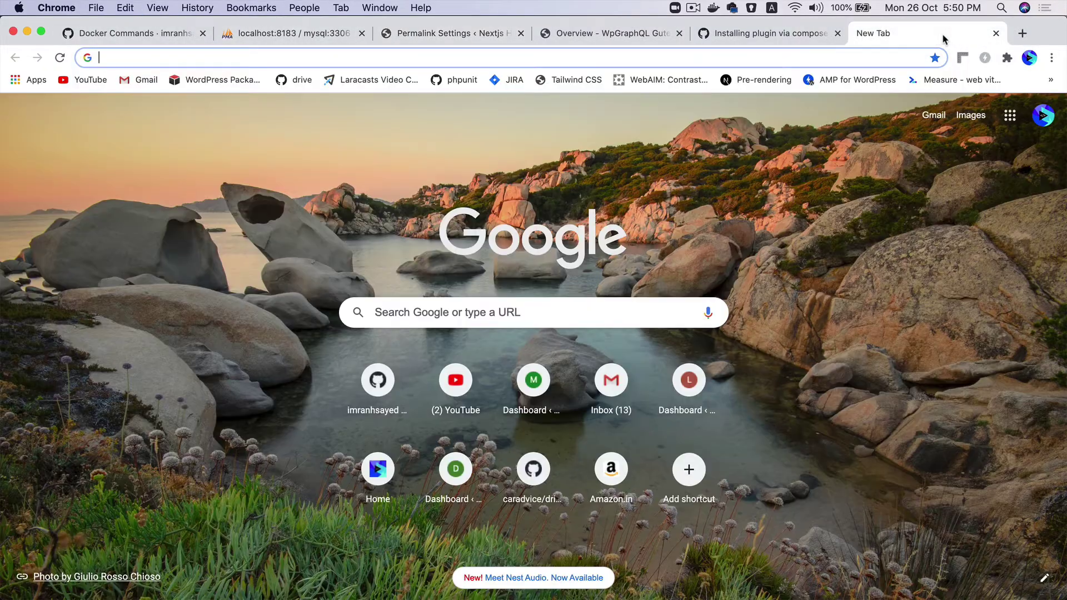
pyautogui.press('super+v')
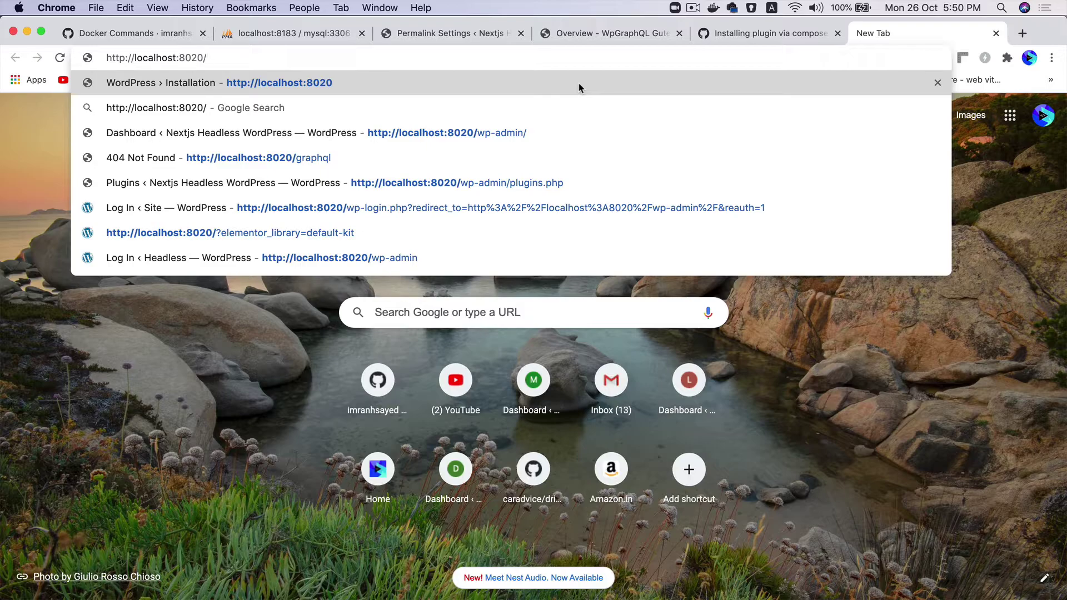
pyautogui.write('gr')
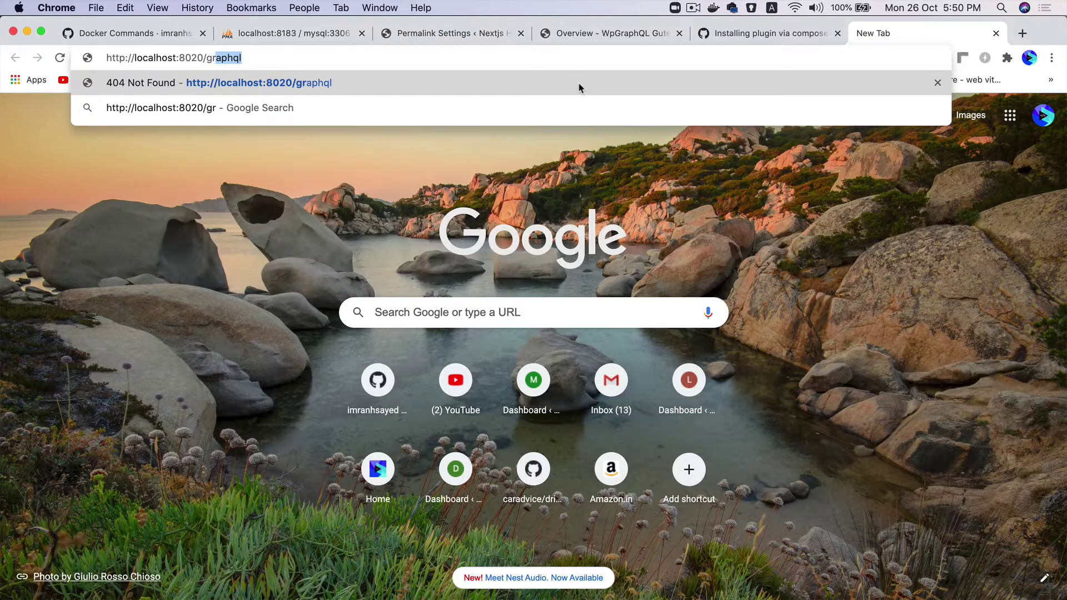
pyautogui.press('Return')
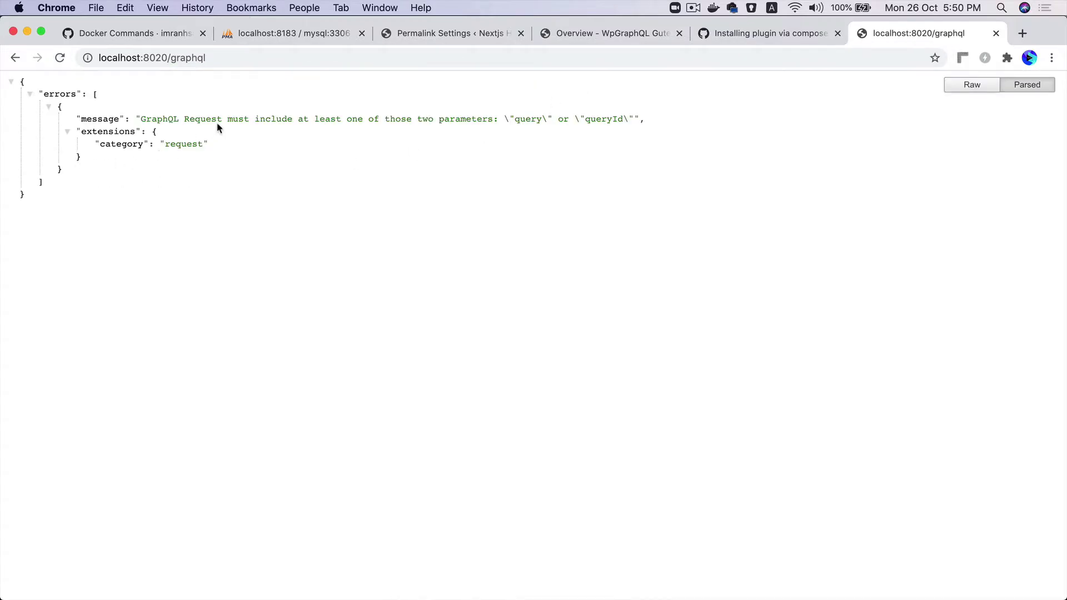
pyautogui.moveTo(196, 118); pyautogui.dragTo(76, 118)
pyautogui.keyDown('shift'); pyautogui.click(514, 119); pyautogui.keyUp('shift')
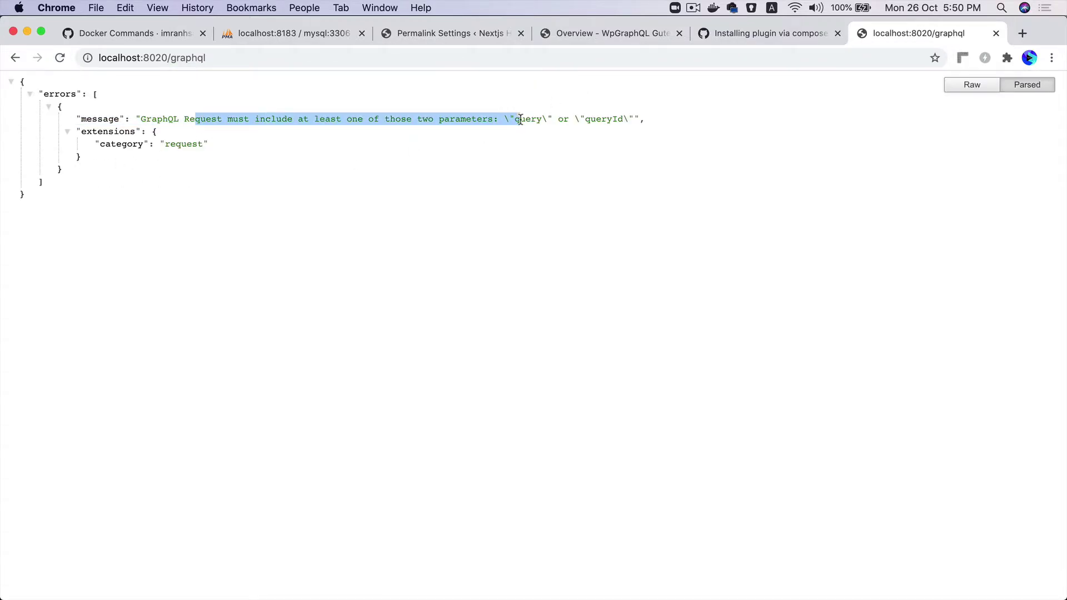
pyautogui.moveTo(520, 119); pyautogui.dragTo(594, 145)
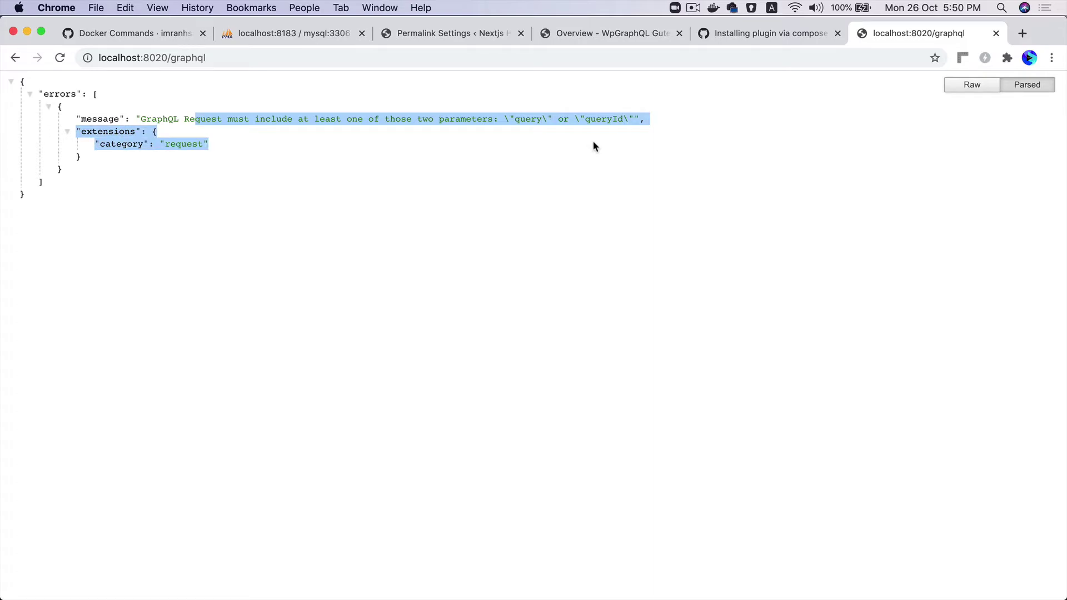
# Close the graphql tab and return to the WordPress Permalink Settings page
pyautogui.click(213, 63)
pyautogui.press('super+w')
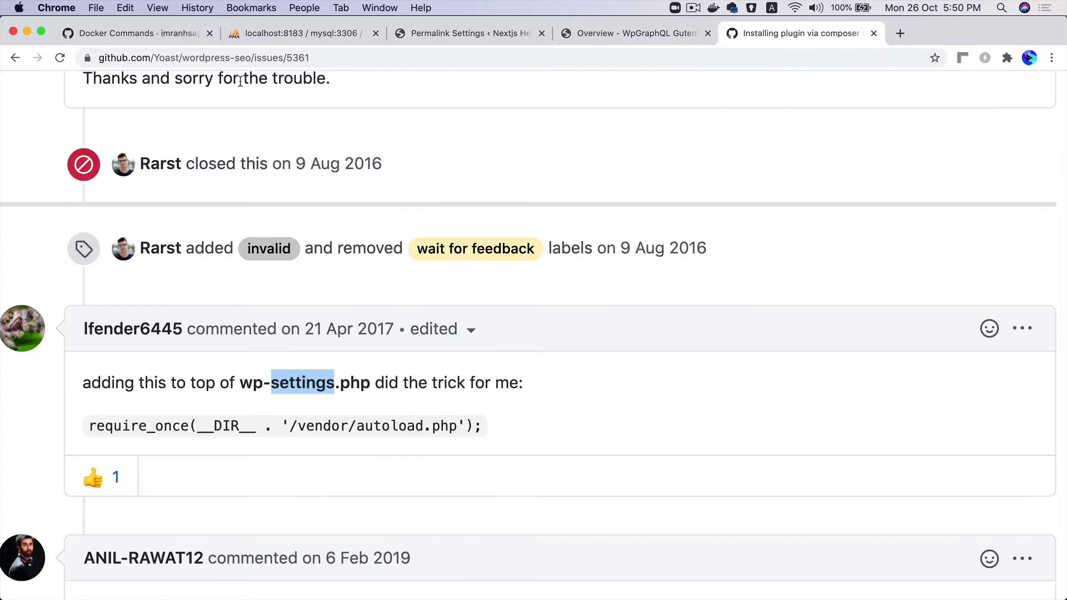
pyautogui.click(166, 39)
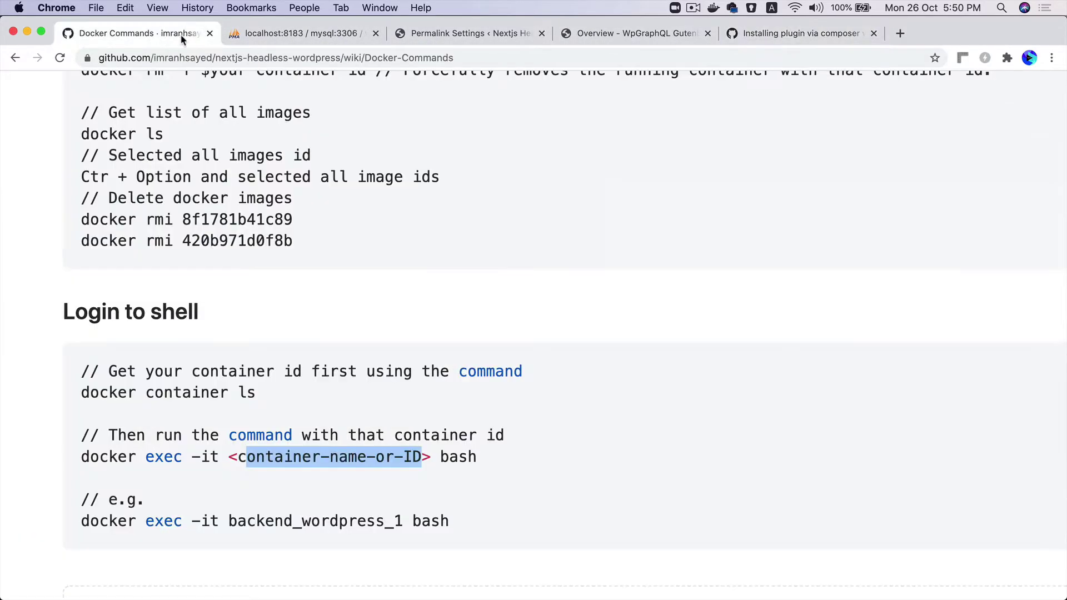
pyautogui.click(464, 39)
pyautogui.rightClick(155, 374)
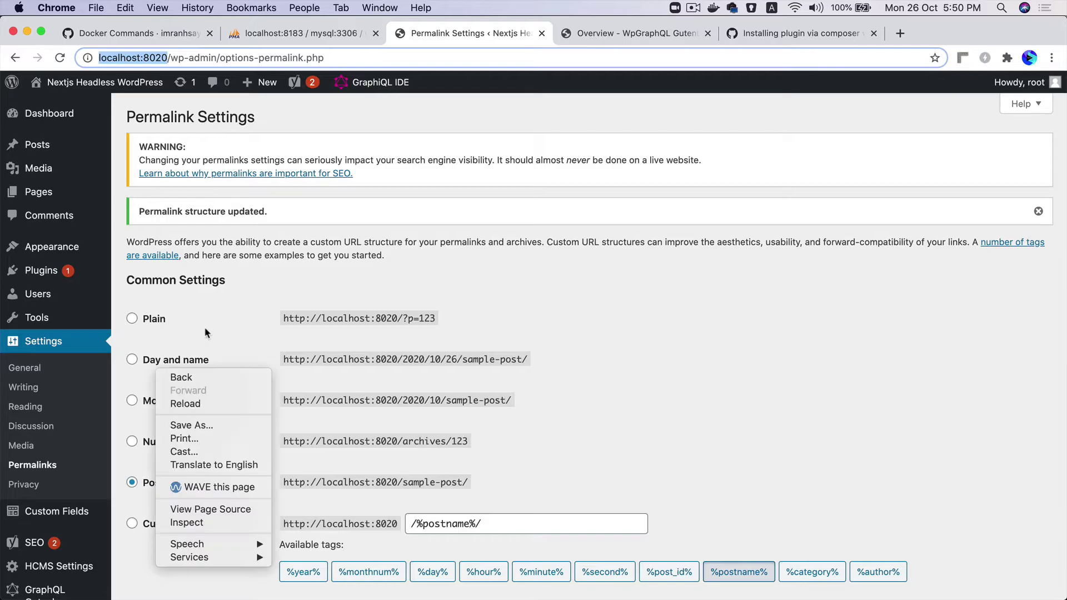
pyautogui.click(436, 133)
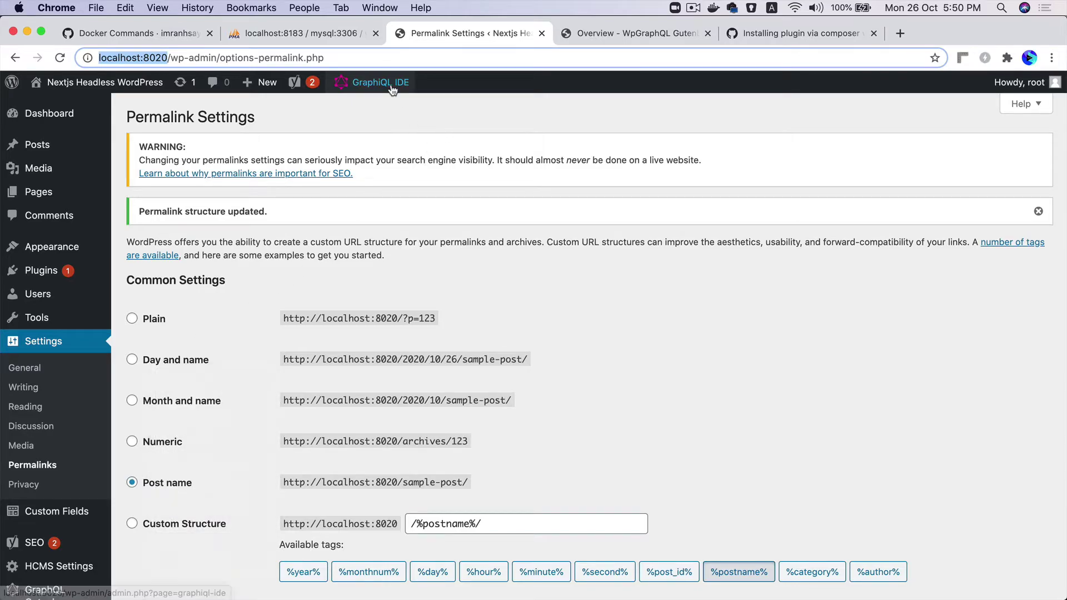
# In GraphiQL, clear the default query and build posts > edges > node in the Explorer
pyautogui.click(365, 86)
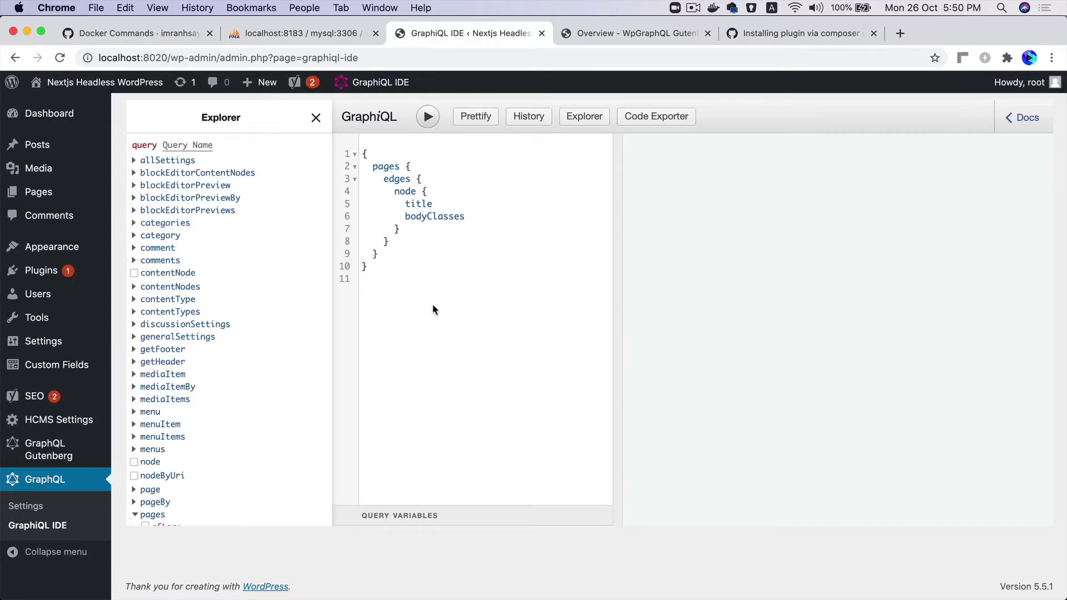
pyautogui.hotkey('ctrl', 'a')
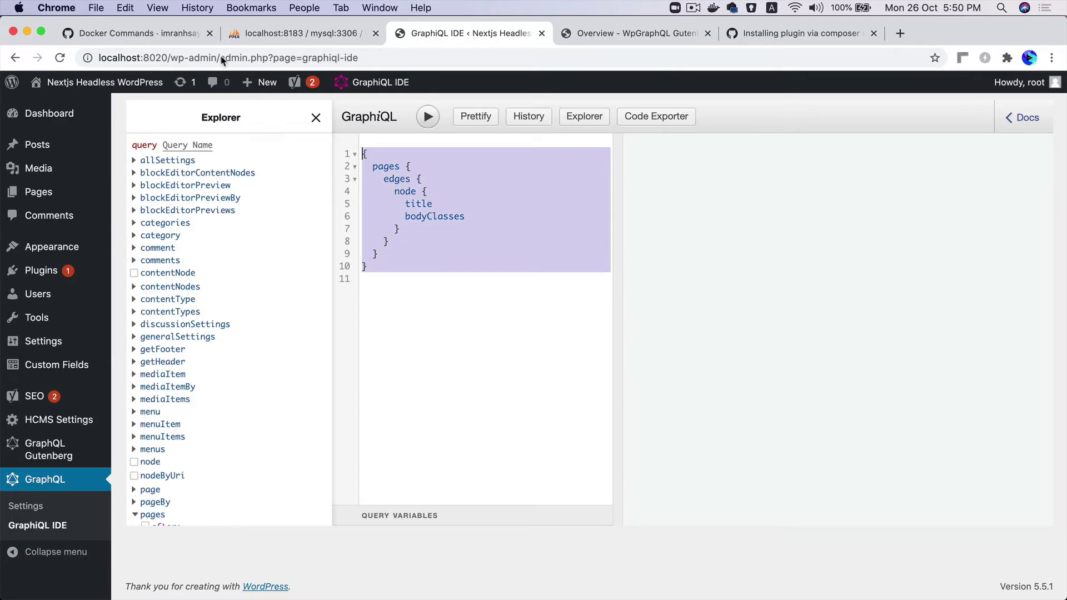
pyautogui.press('BackSpace')
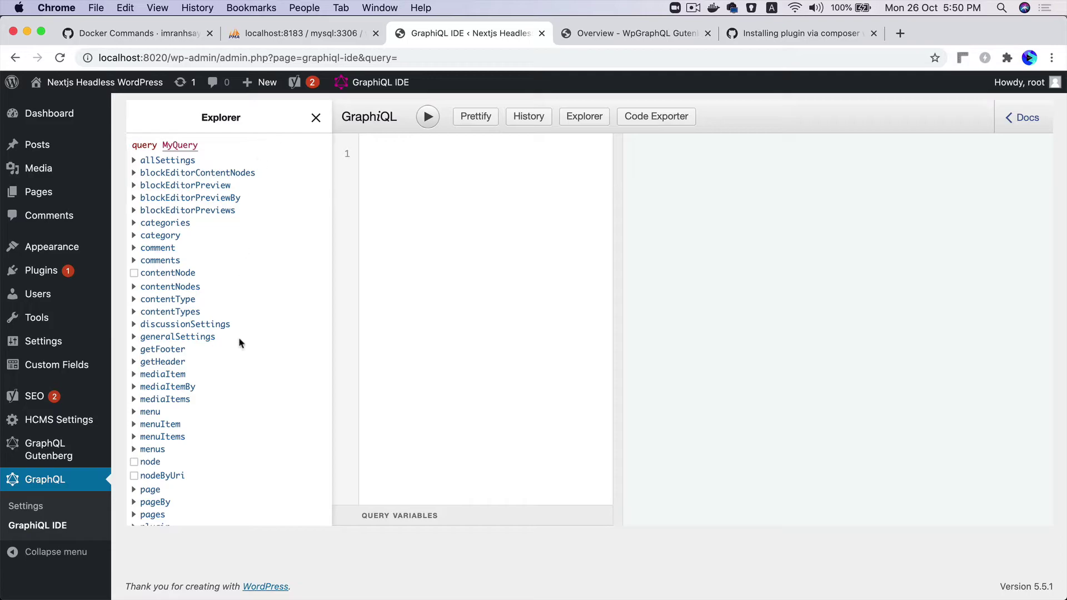
pyautogui.scroll(-5, 238, 337)
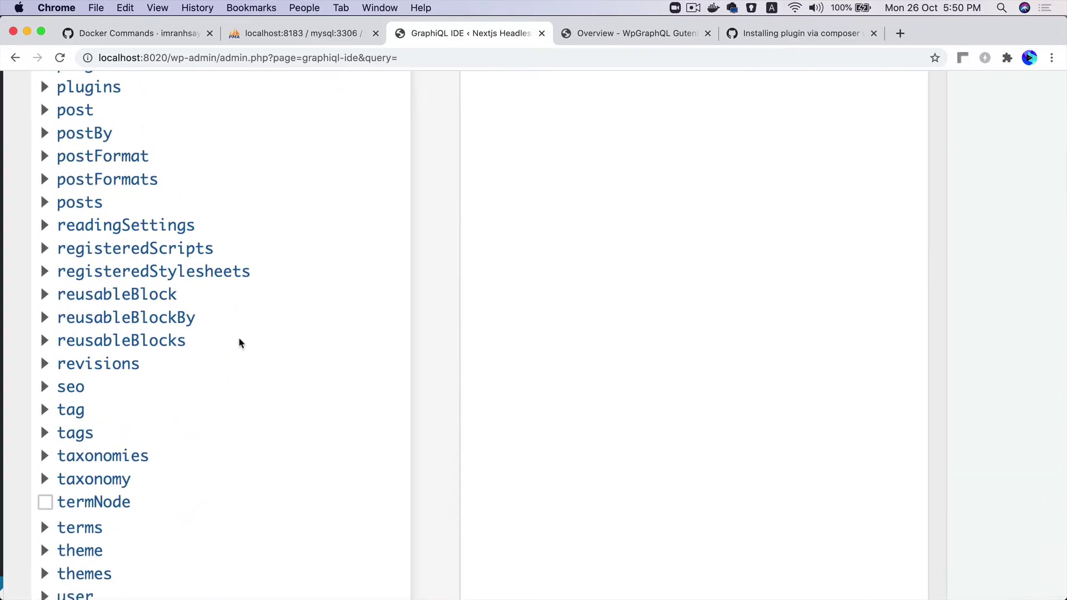
pyautogui.scroll(3, 238, 337)
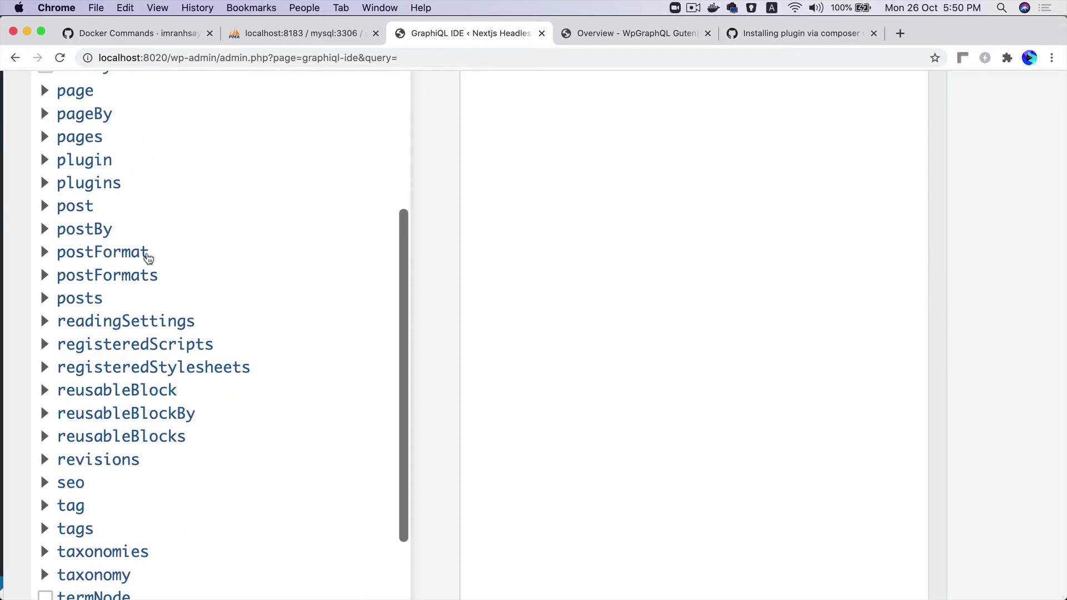
pyautogui.click(93, 299)
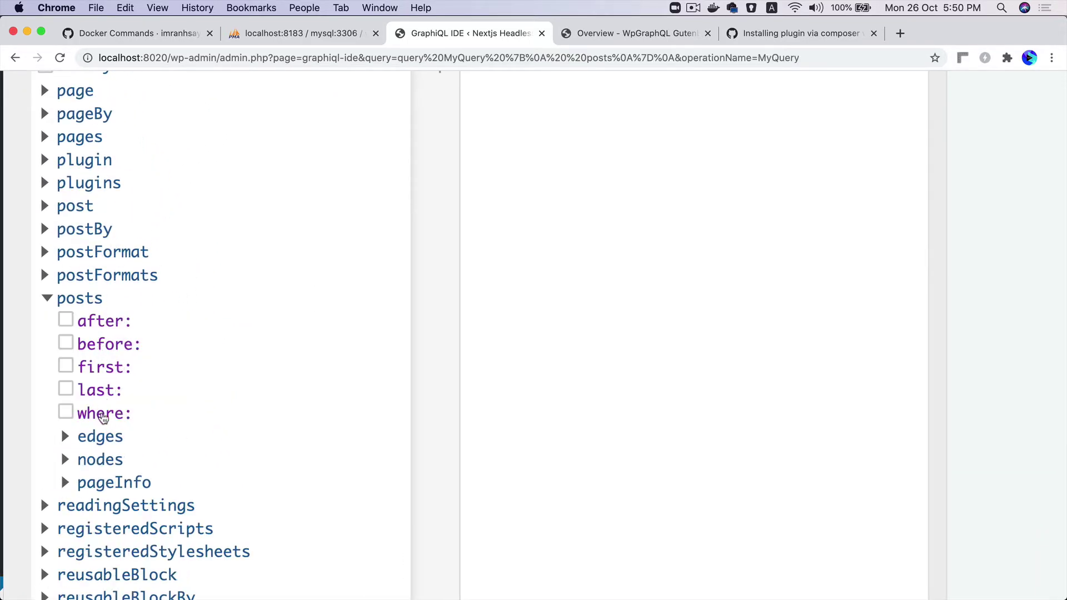
pyautogui.click(108, 437)
pyautogui.scroll(-4, 116, 433)
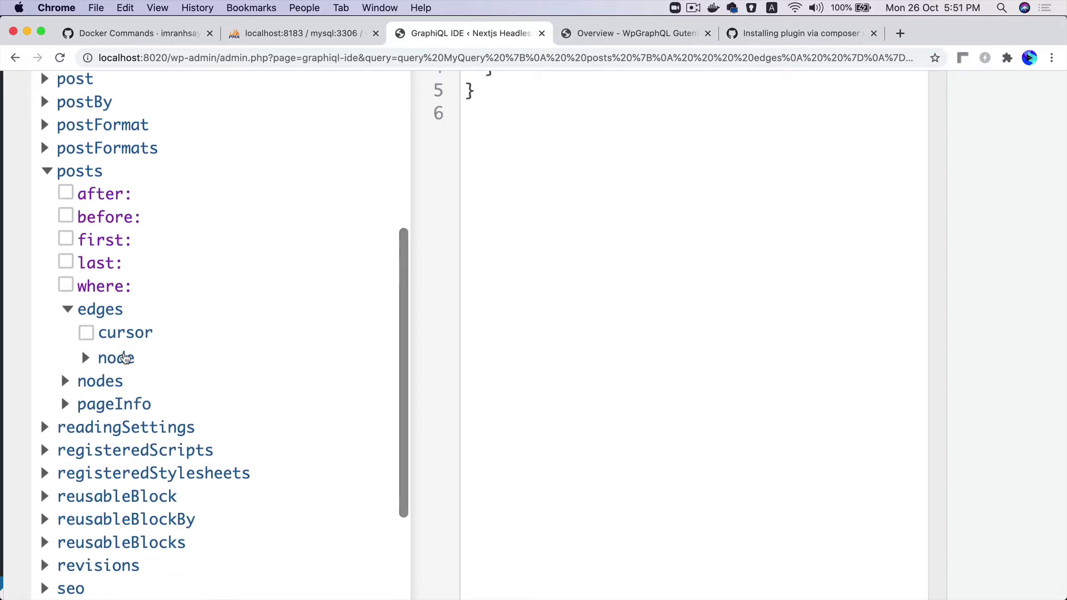
pyautogui.click(118, 358)
# Add title, uri and postId fields and run the query, returning 'Hello world!'
pyautogui.scroll(-8, 148, 405)
pyautogui.scroll(-15, 176, 471)
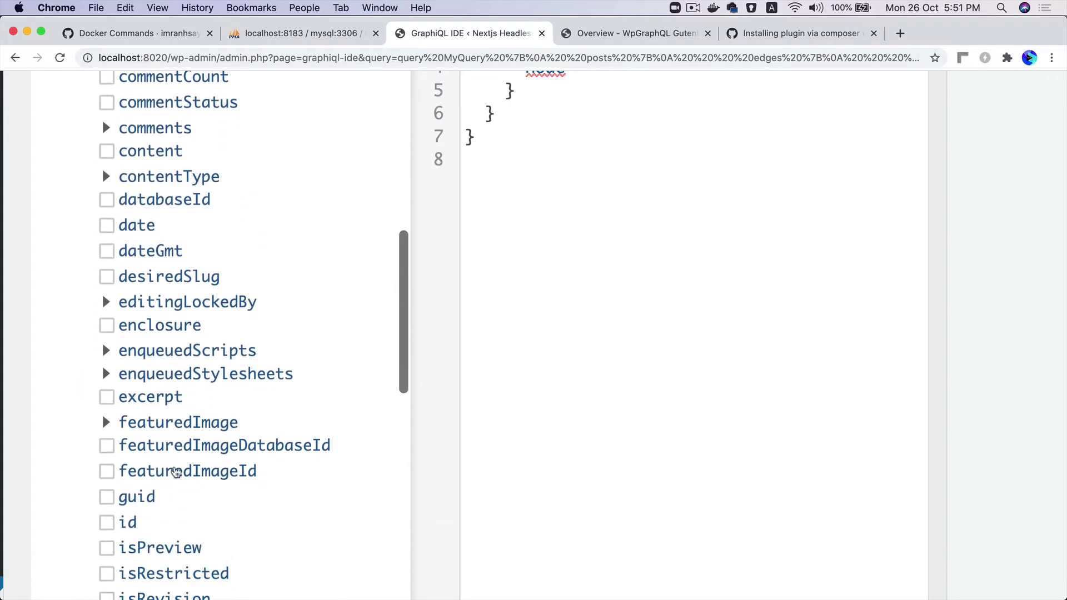
pyautogui.scroll(-10, 176, 471)
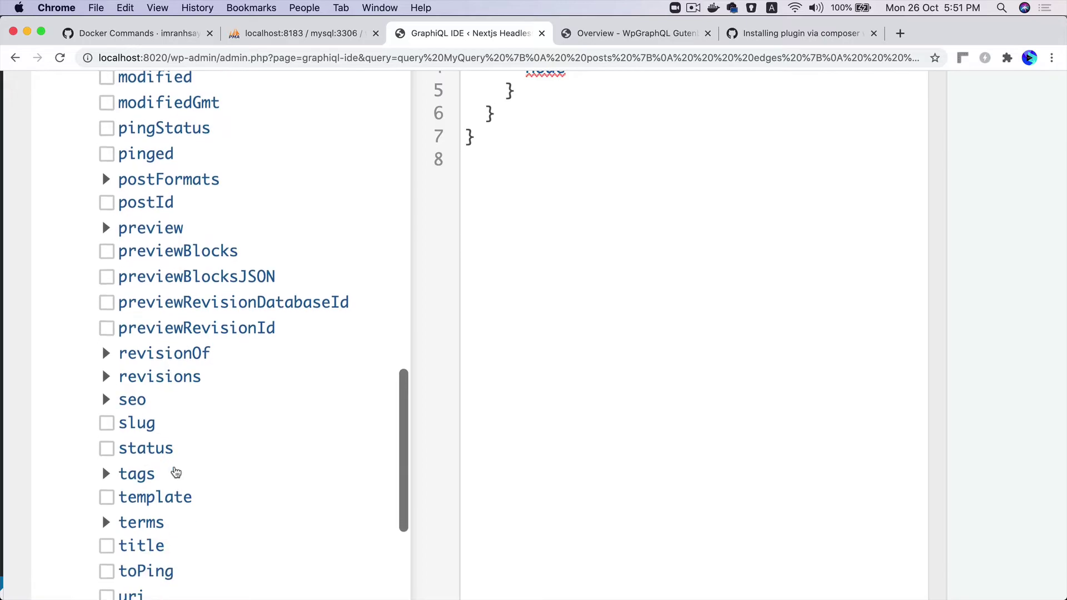
pyautogui.scroll(2, 175, 474)
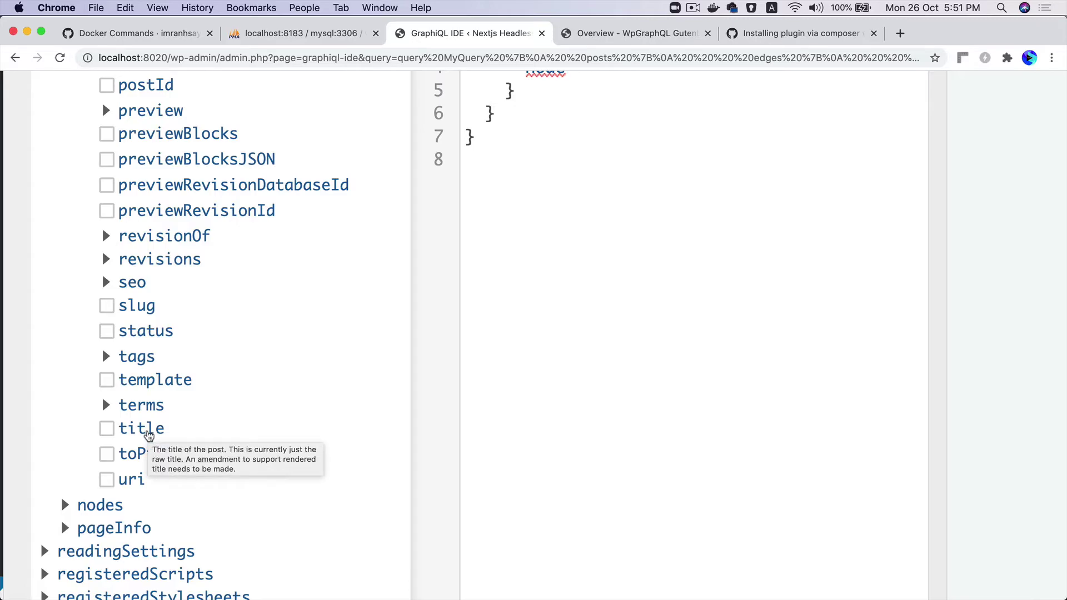
pyautogui.click(149, 435)
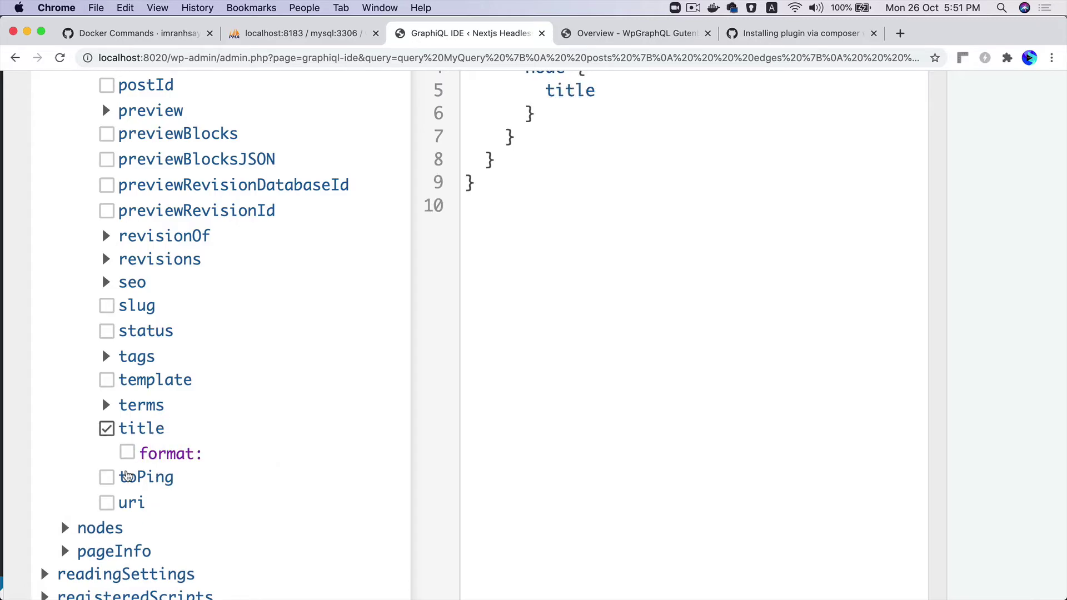
pyautogui.click(127, 503)
pyautogui.scroll(3, 262, 309)
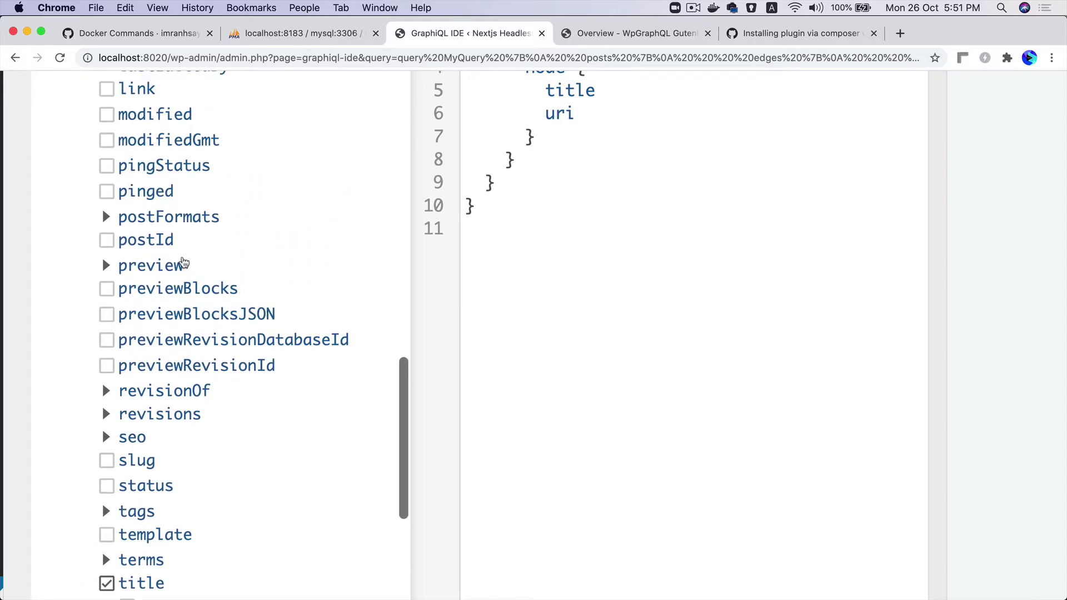
pyautogui.click(146, 239)
pyautogui.scroll(-5, 490, 287)
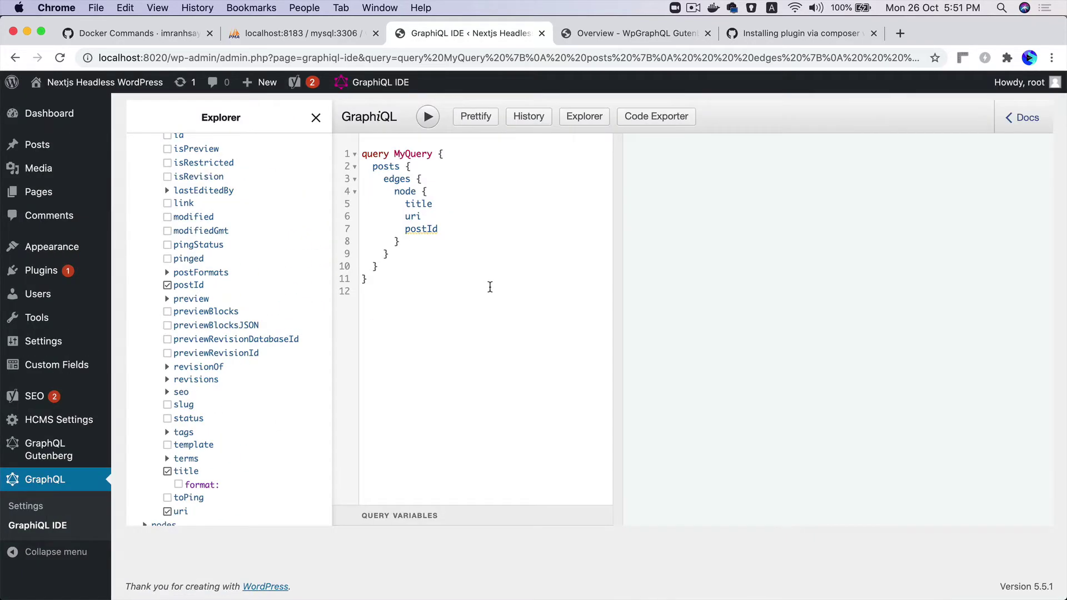
pyautogui.click(428, 117)
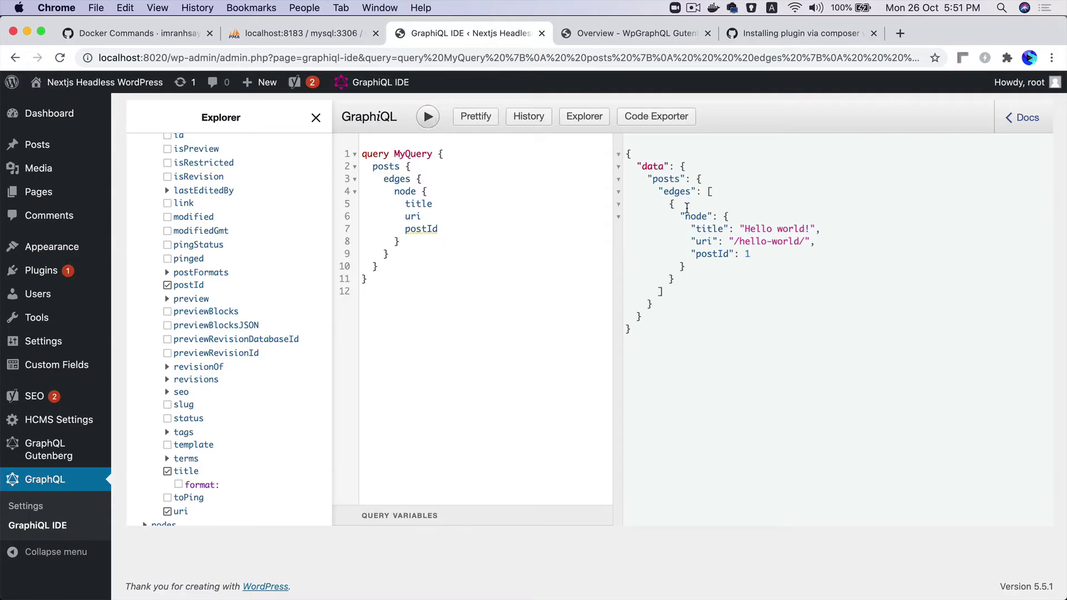
pyautogui.scroll(5, 761, 259)
pyautogui.scroll(-5, 761, 259)
# Open the repository's root .gitignore on GitHub in raw view and copy all its rules
pyautogui.click(149, 36)
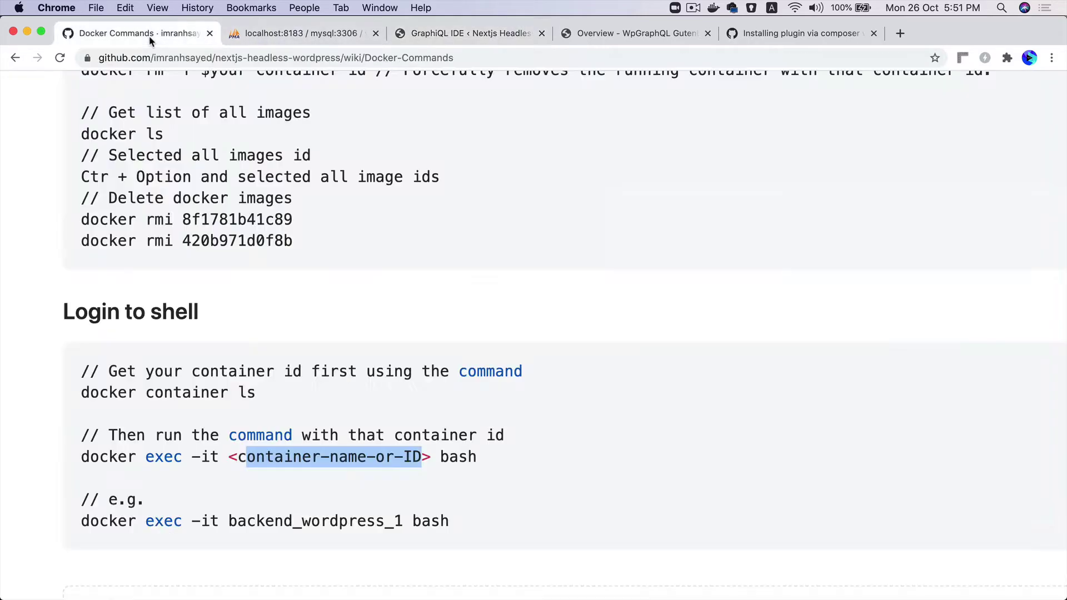
pyautogui.scroll(3, 256, 272)
pyautogui.scroll(4, 256, 273)
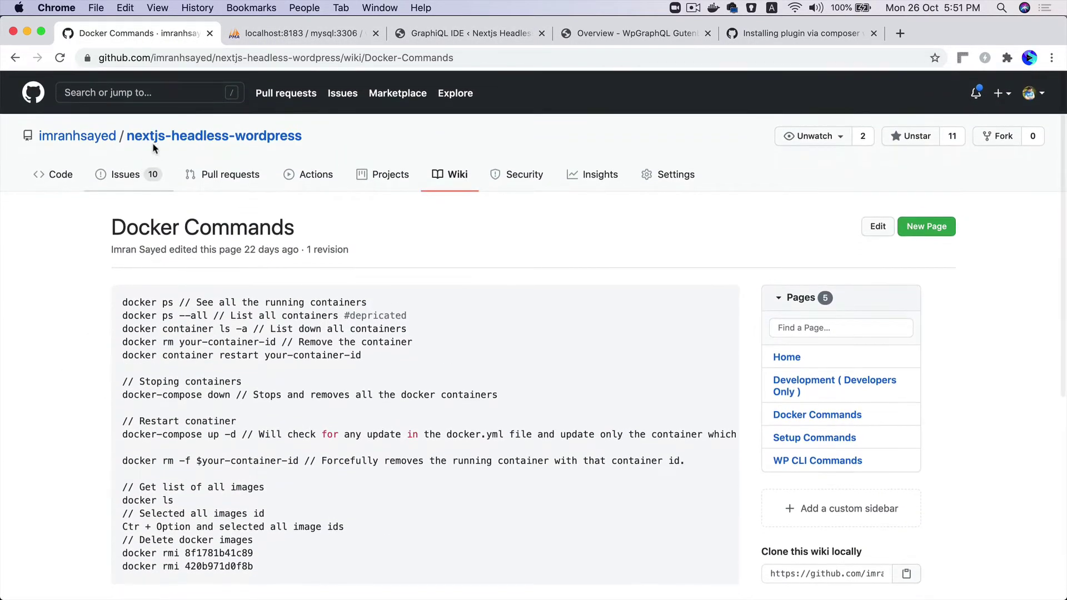
pyautogui.click(214, 135)
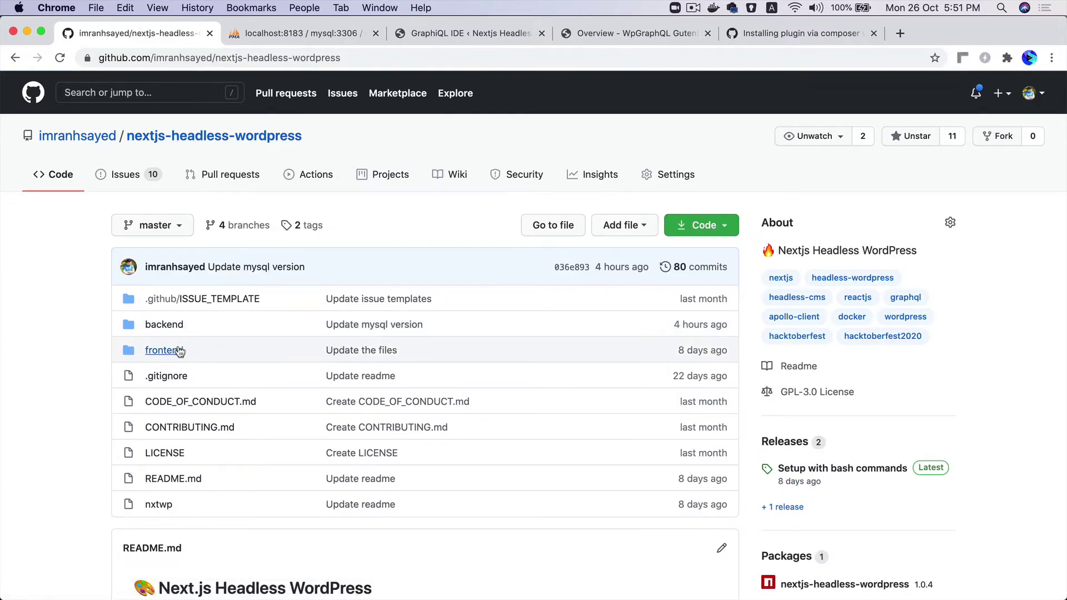
pyautogui.click(177, 378)
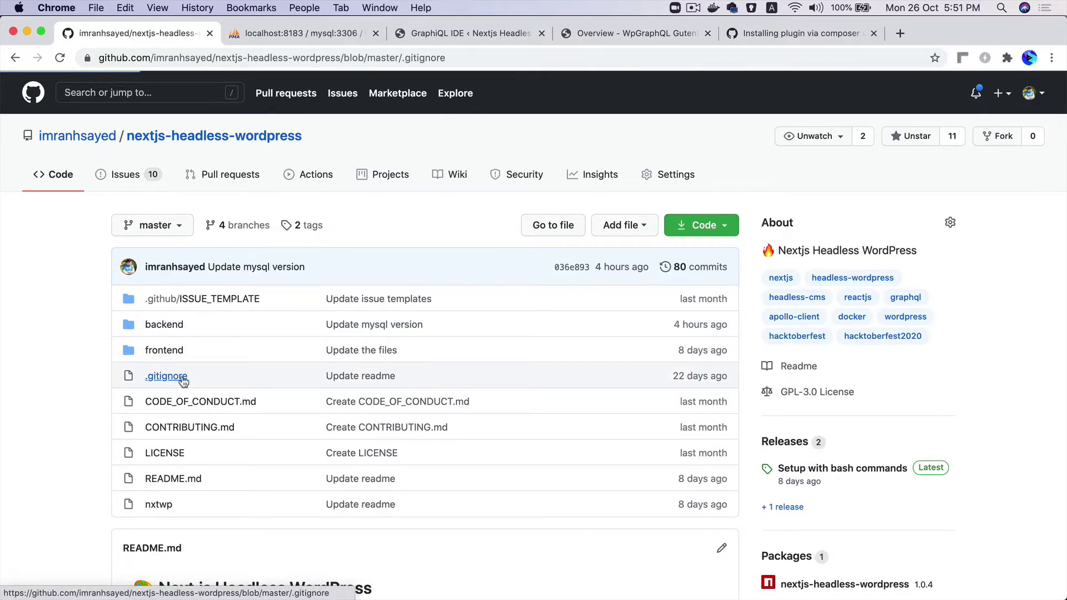
pyautogui.scroll(-10, 286, 482)
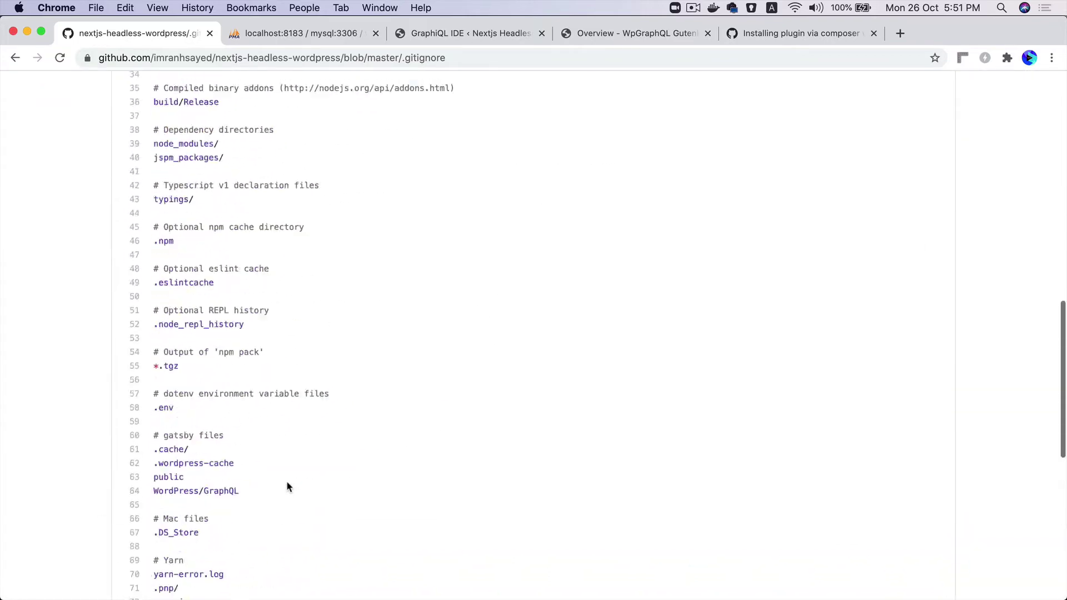
pyautogui.scroll(10, 956, 225)
pyautogui.click(815, 356)
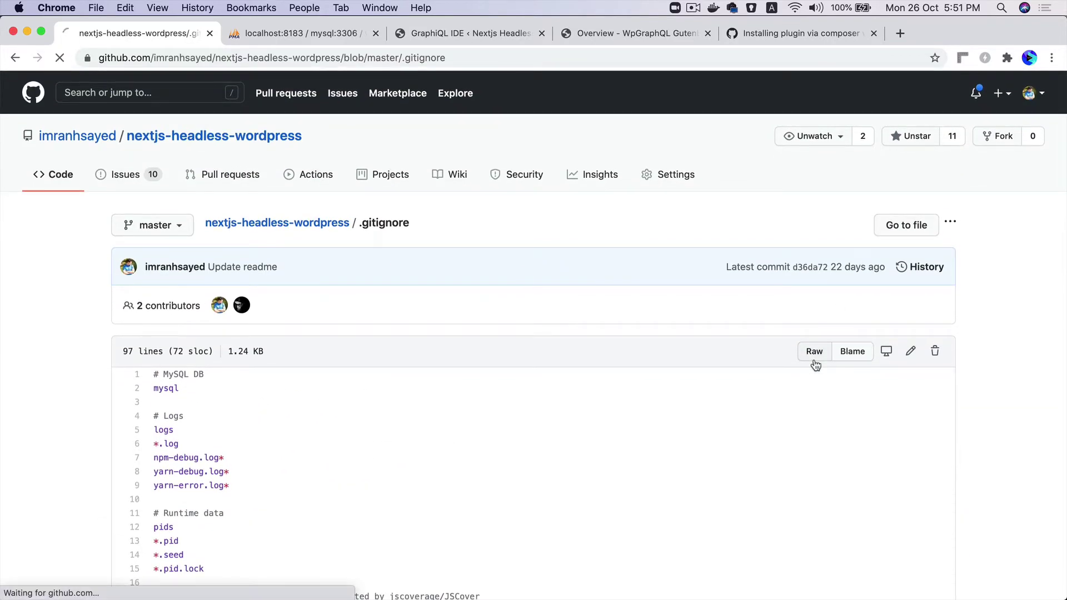
pyautogui.press('super+a')
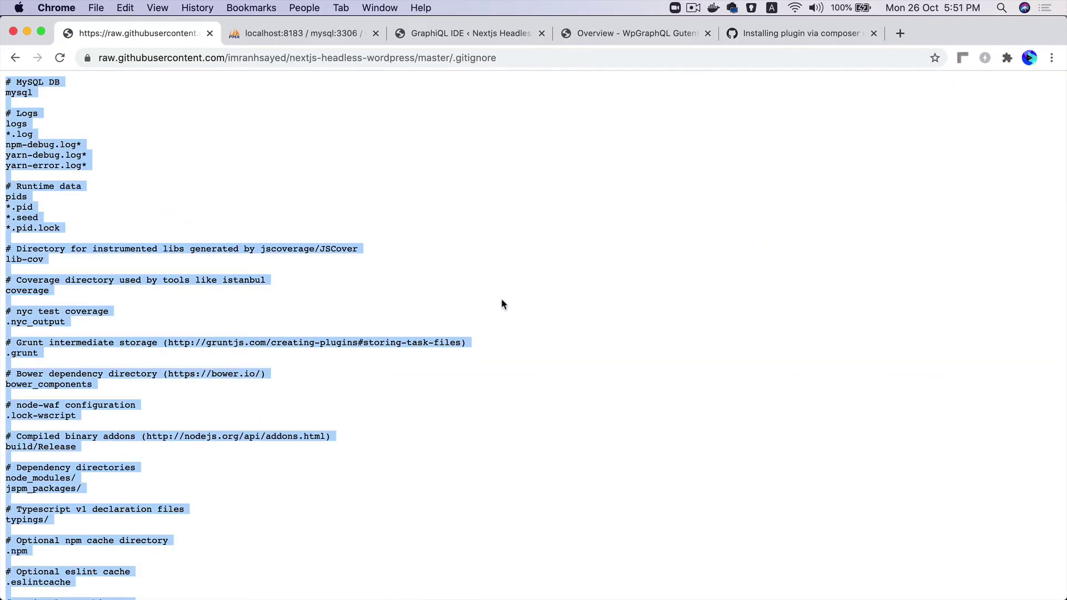
pyautogui.press('super+Tab')
# Create a new .gitignore file at the nextjs-headless-wordpress root and paste the copied rules
pyautogui.doubleClick(150, 127)
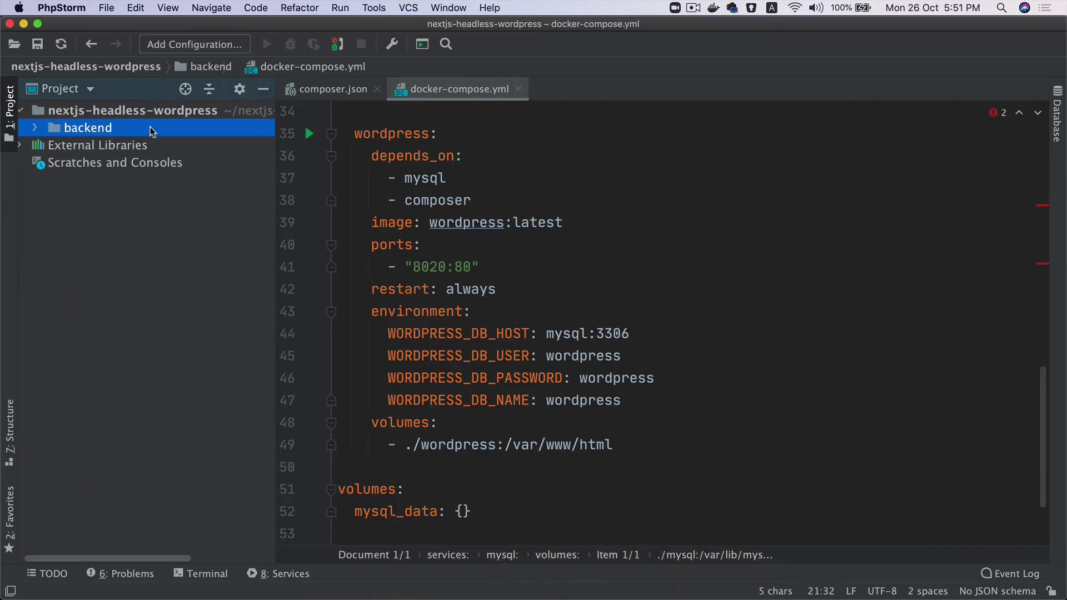
pyautogui.click(121, 111)
pyautogui.press('super+n')
pyautogui.press('Return')
pyautogui.write('.giti')
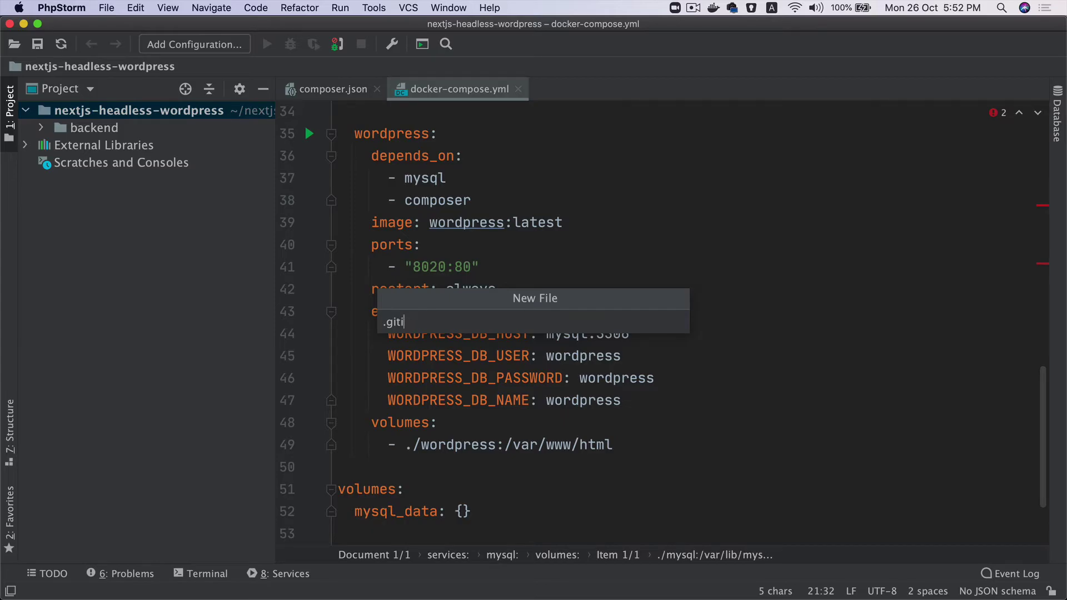
pyautogui.write('gnor')
pyautogui.write('ore')
pyautogui.press('Return')
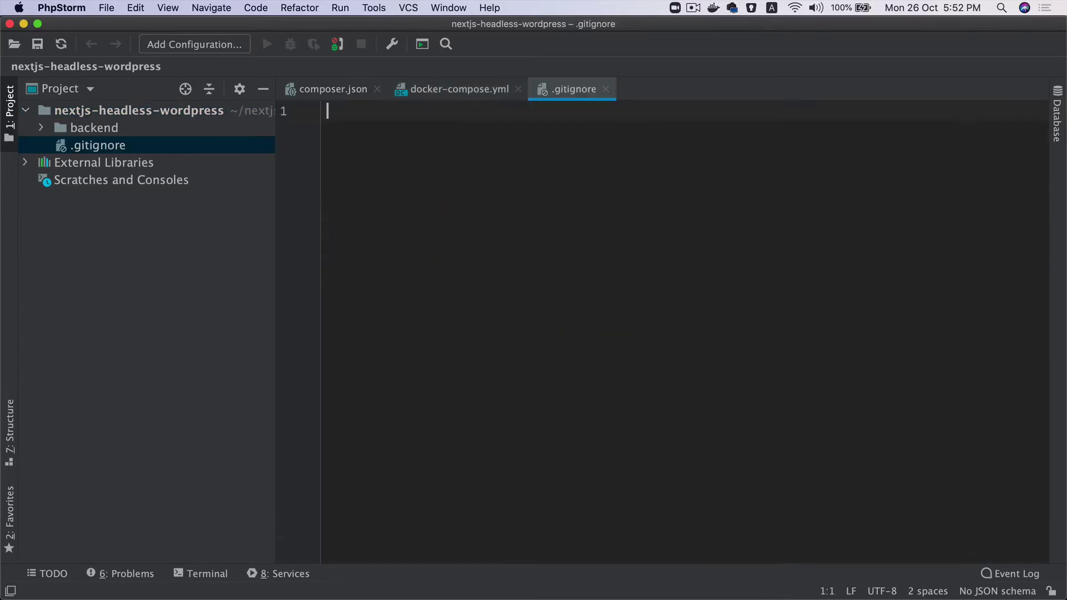
pyautogui.press('super+v')
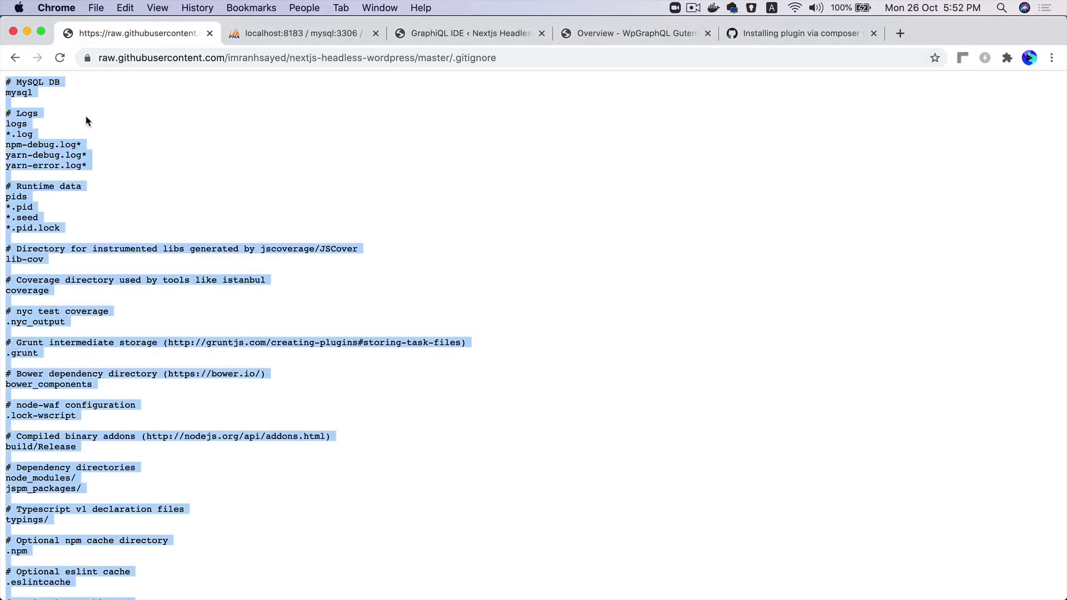
# On GitHub, navigate from the repository root to backend/wordpress/.gitignore
pyautogui.click(14, 57)
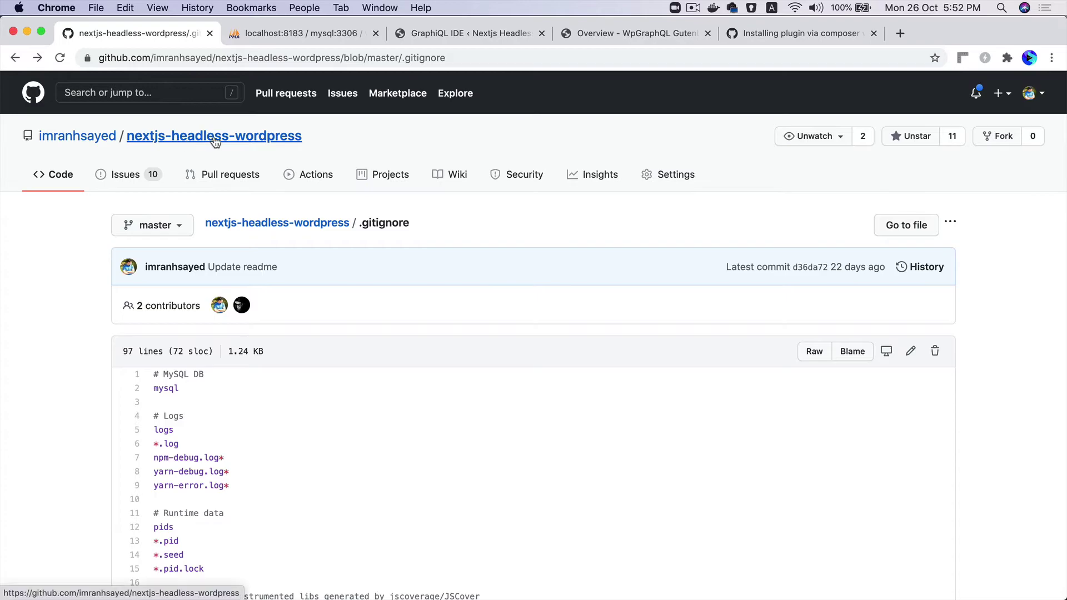
pyautogui.click(187, 139)
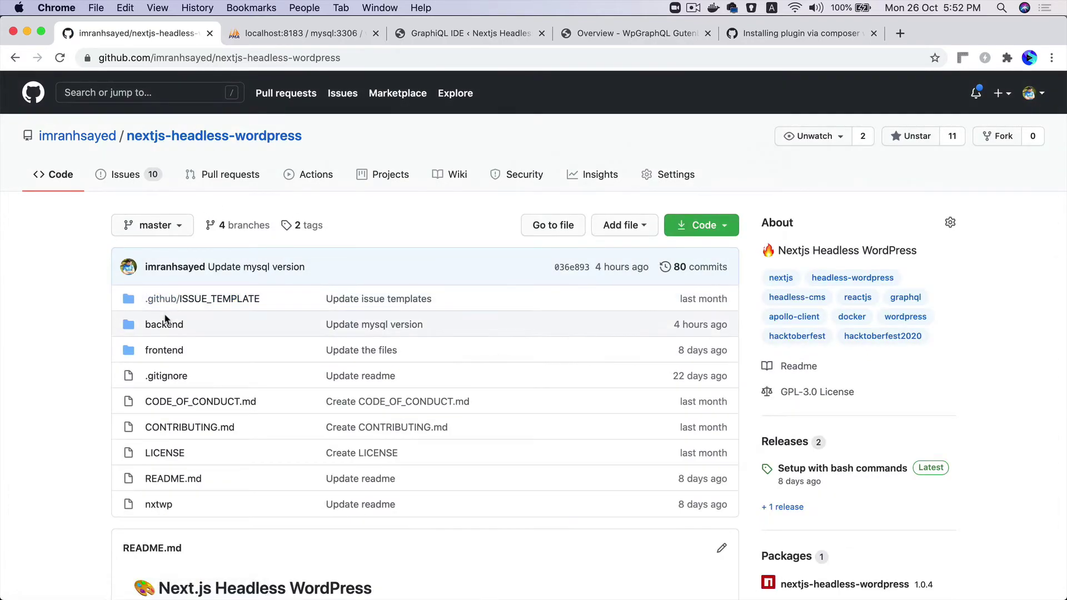
pyautogui.click(165, 325)
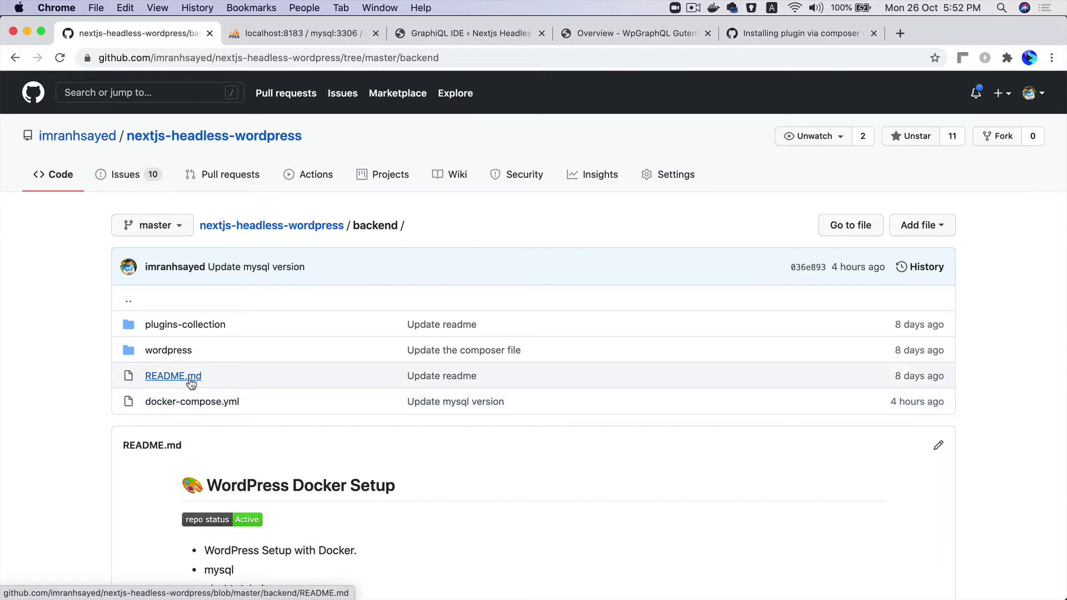
pyautogui.click(188, 354)
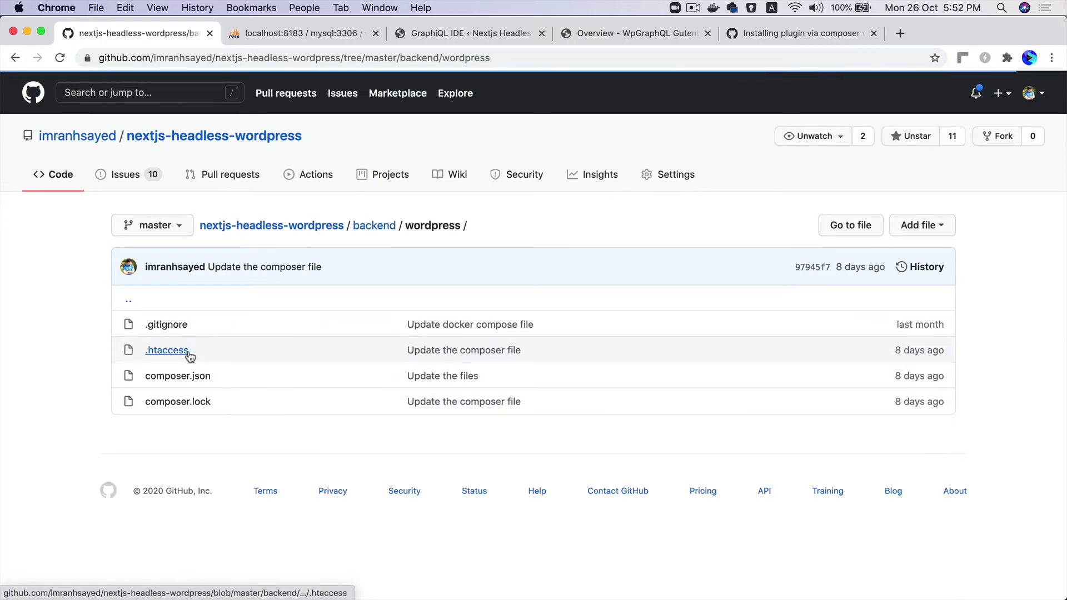
pyautogui.click(175, 327)
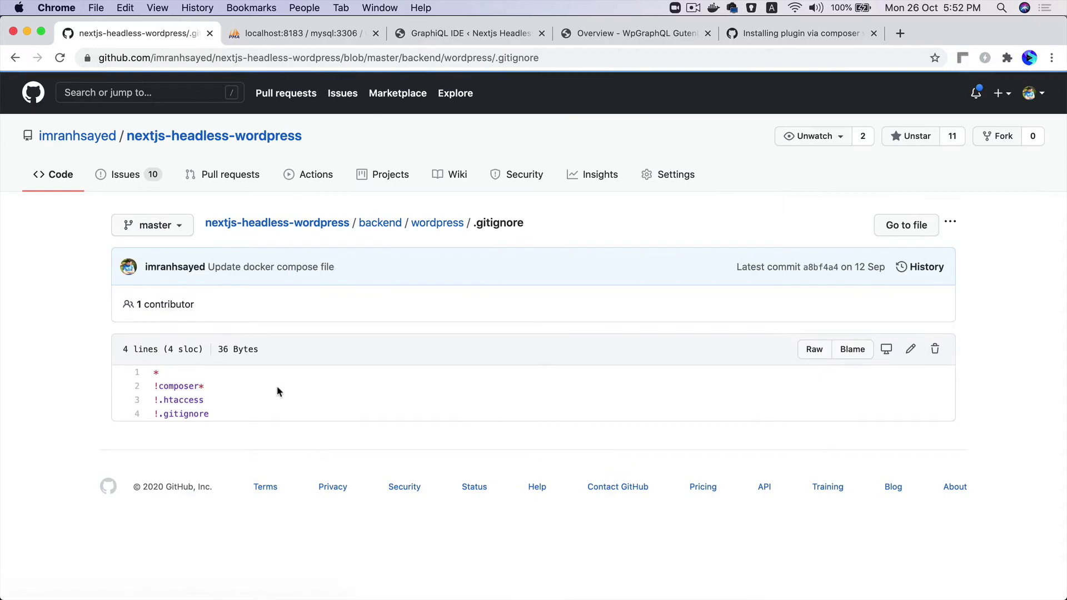
# Copy its four rules (*, !composer*, !.htaccess, !.gitignore) and return to PhpStorm's backend folder
pyautogui.moveTo(231, 413); pyautogui.dragTo(148, 373)
pyautogui.press('super+c')
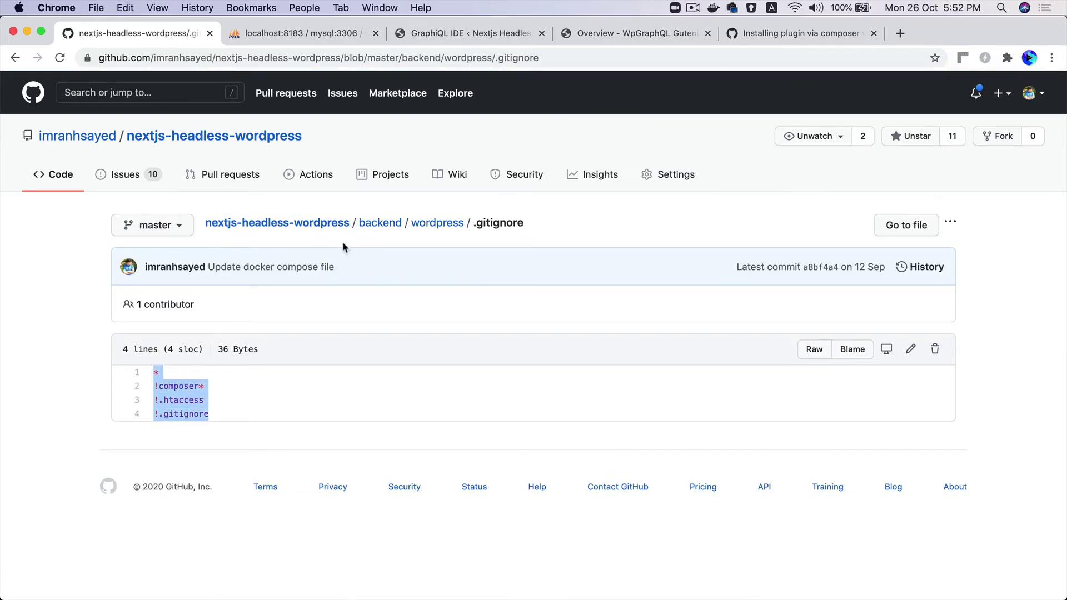
pyautogui.press('super+Tab')
pyautogui.doubleClick(108, 130)
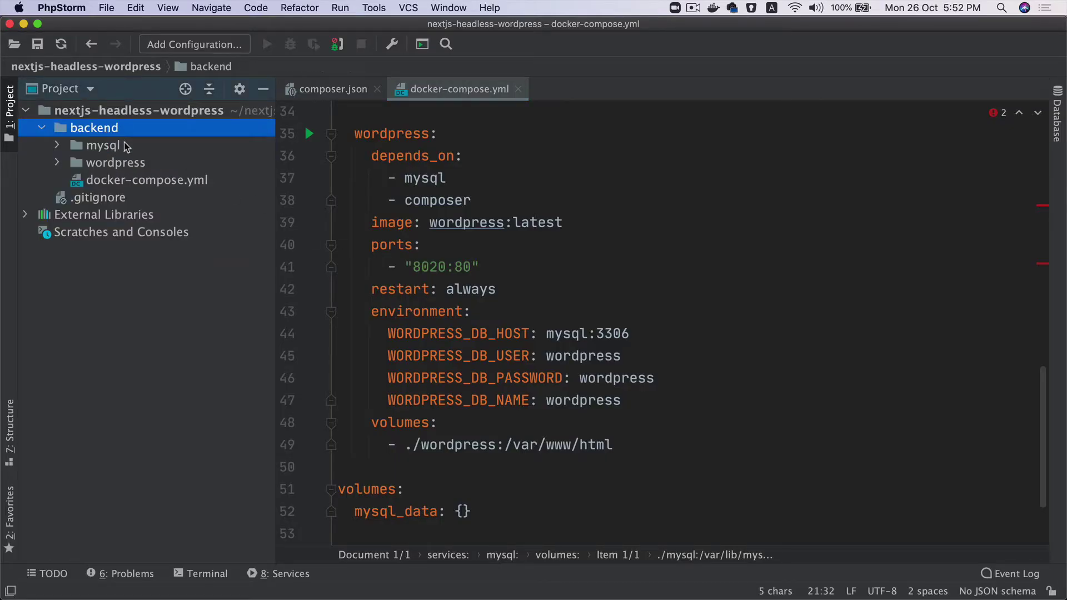
# Create a .gitignore file in the local wordpress folder and paste the four copied rules
pyautogui.doubleClick(143, 165)
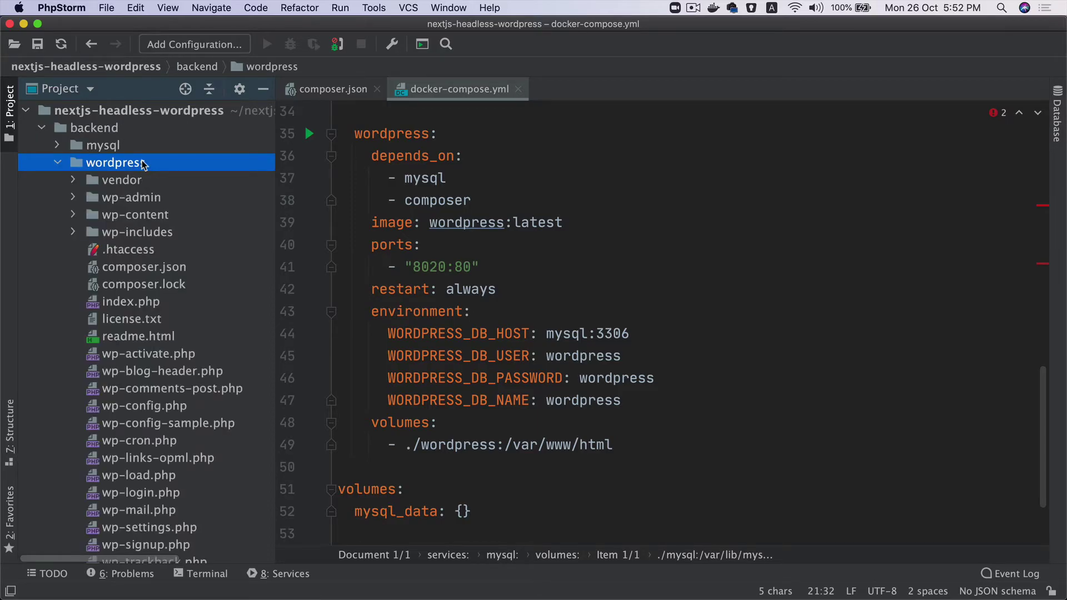
pyautogui.press('super+n')
pyautogui.press('Return')
pyautogui.write('.gi')
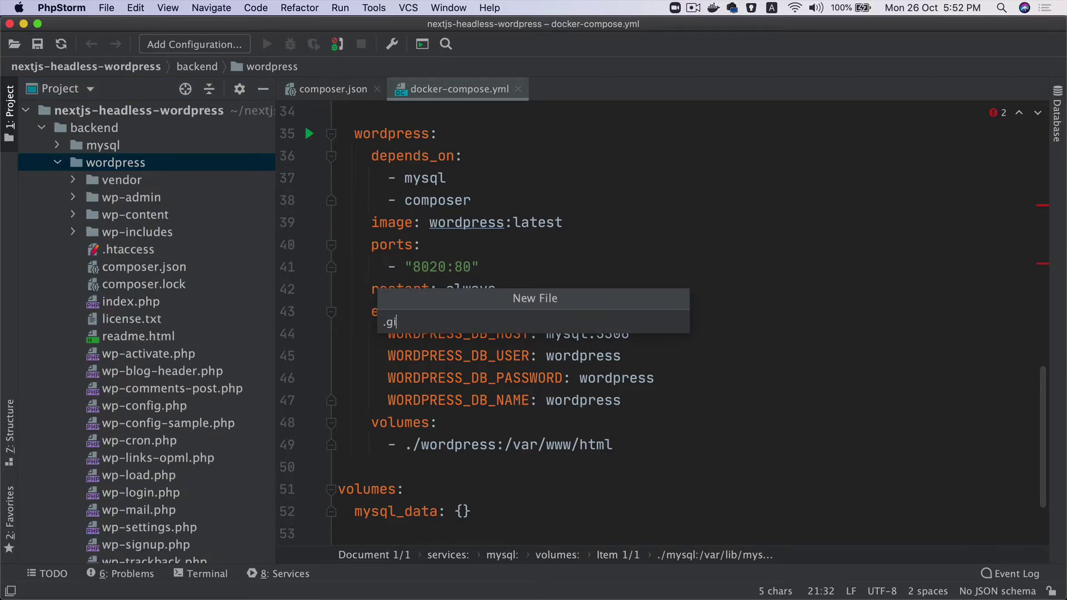
pyautogui.write('tignore')
pyautogui.press('Return')
pyautogui.press('super+v')
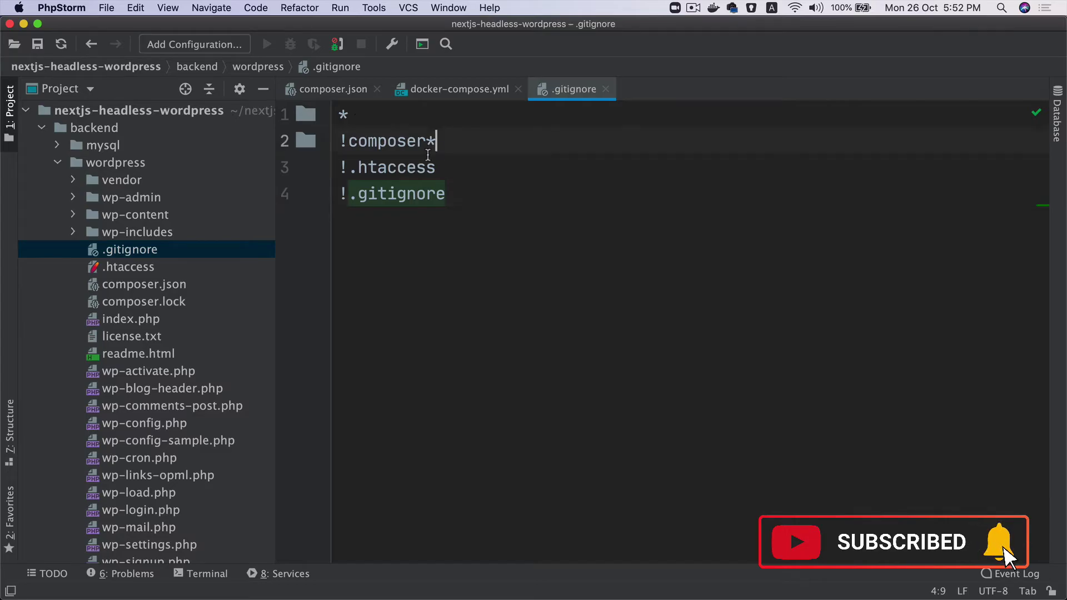
# Walk through the !composer*, !.htaccess and !.gitignore exceptions against composer.json and composer.lock
pyautogui.moveTo(436, 141); pyautogui.dragTo(340, 141)
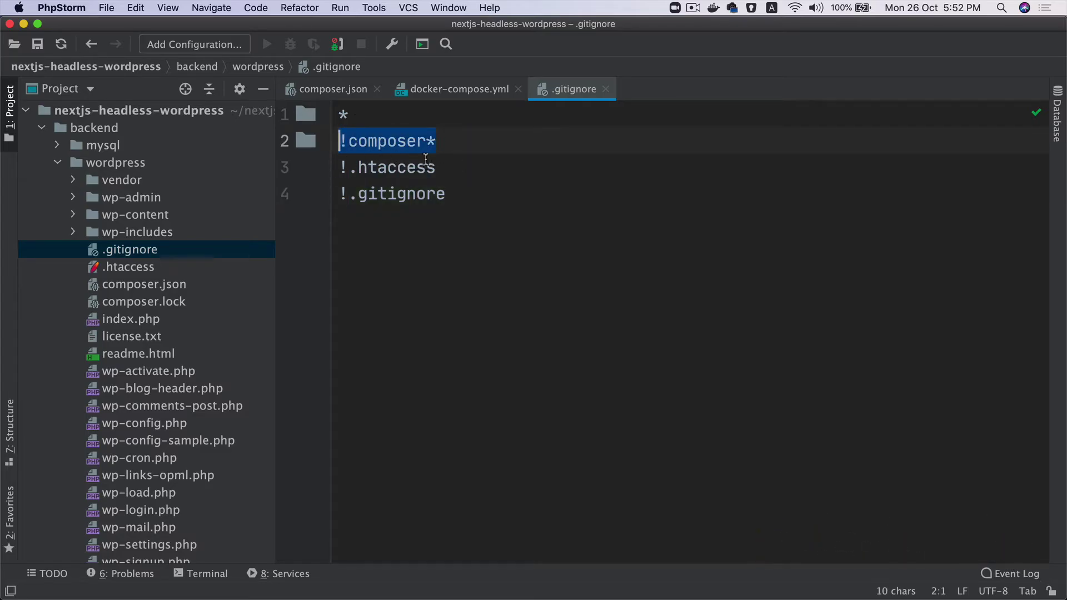
pyautogui.click(125, 285)
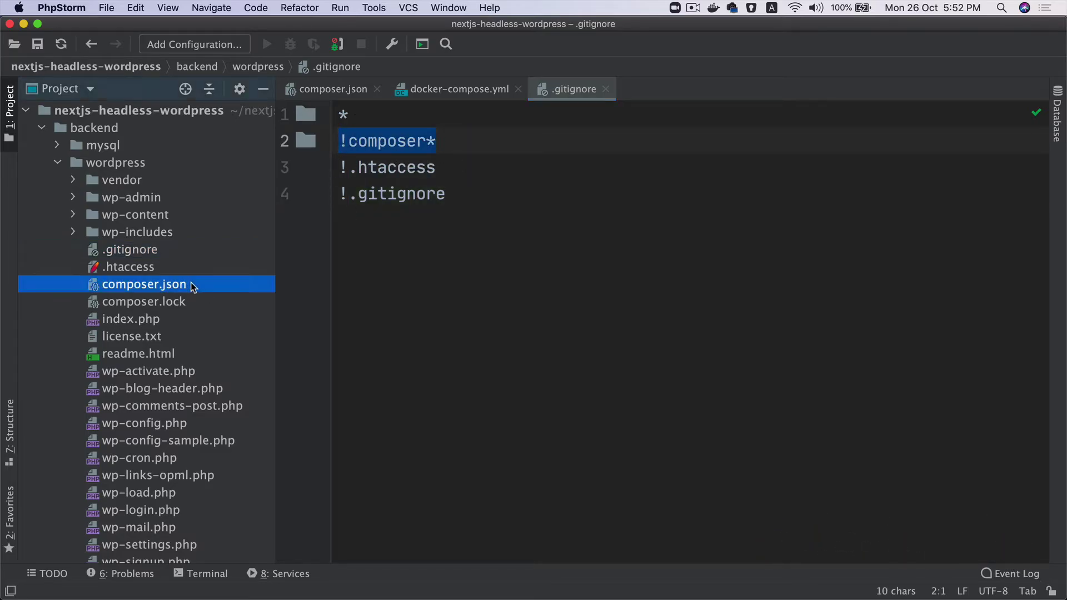
pyautogui.click(204, 301)
pyautogui.moveTo(439, 167); pyautogui.dragTo(339, 167)
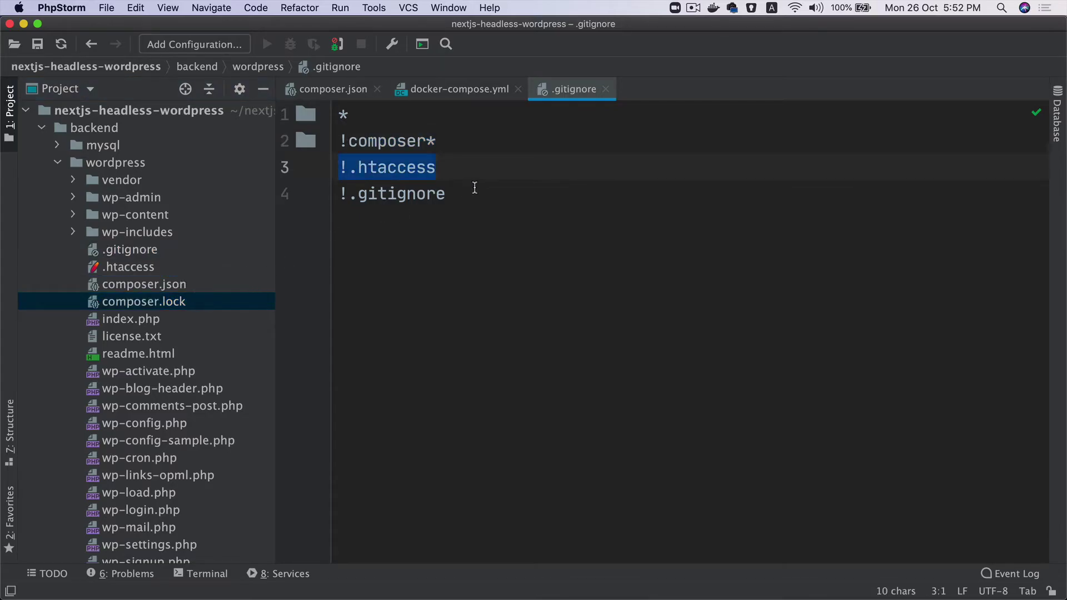
pyautogui.moveTo(447, 193); pyautogui.dragTo(340, 194)
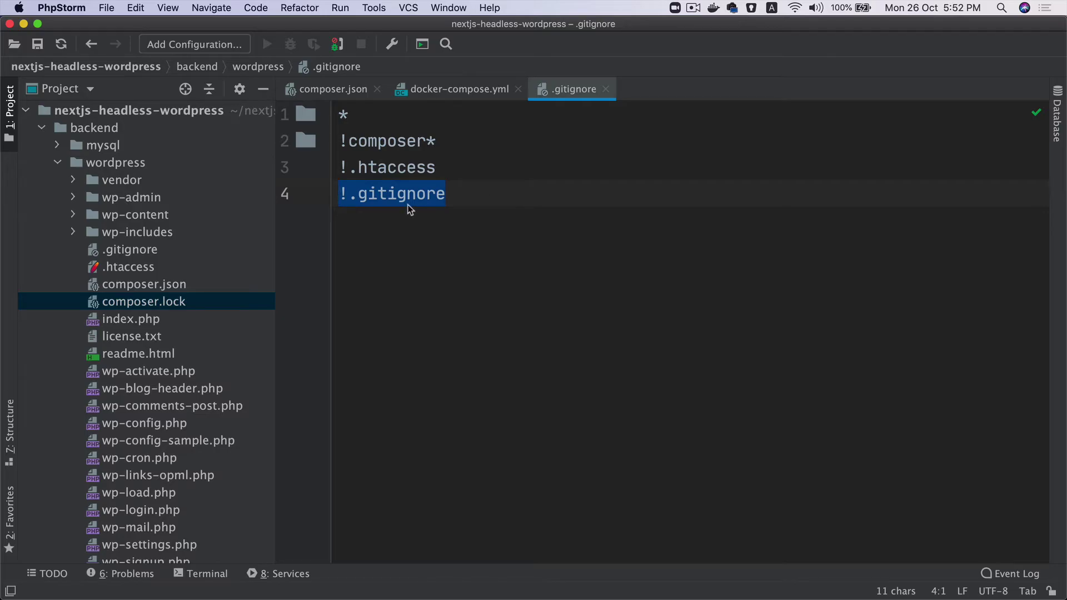
pyautogui.hotkey('shift', 'Up')
pyautogui.hotkey('shift', 'Up')
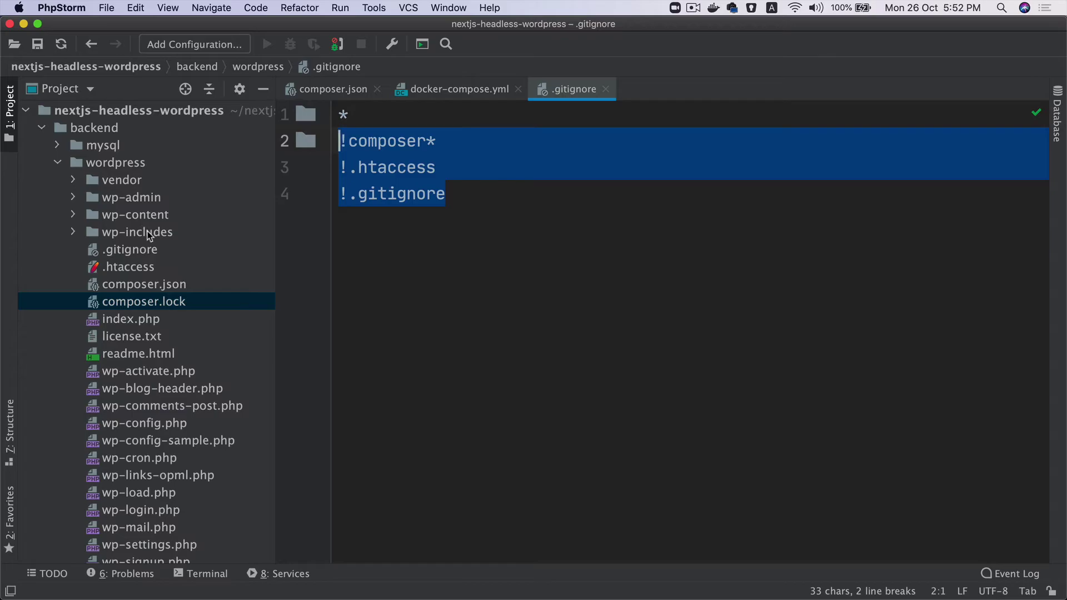
# Open composer.json, then collapse the wordpress folder and expand the mysql data folder
pyautogui.doubleClick(174, 283)
pyautogui.scroll(5, 617, 410)
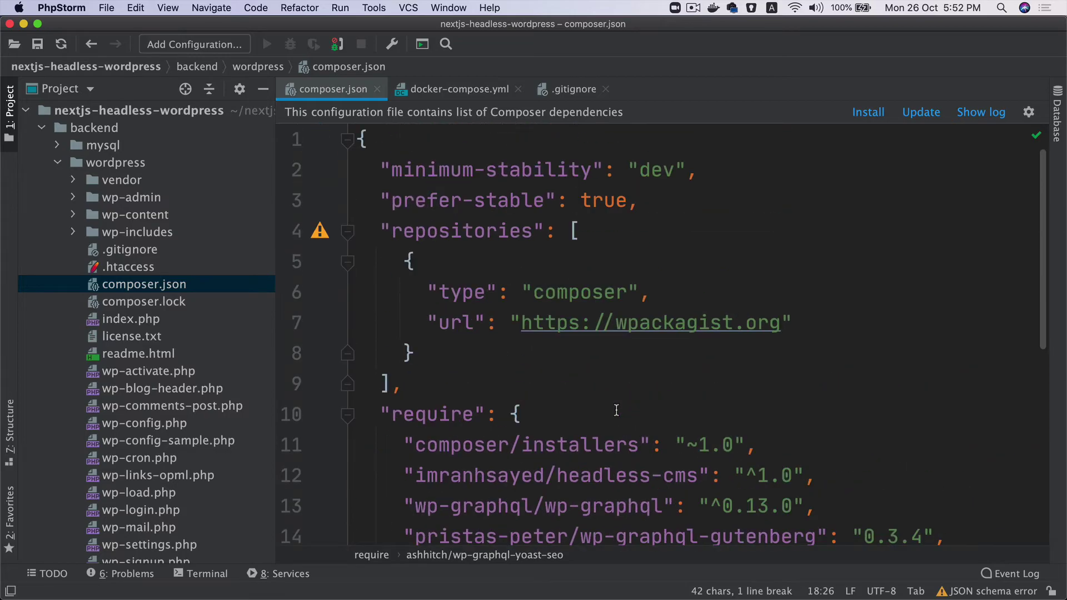
pyautogui.scroll(-5, 616, 410)
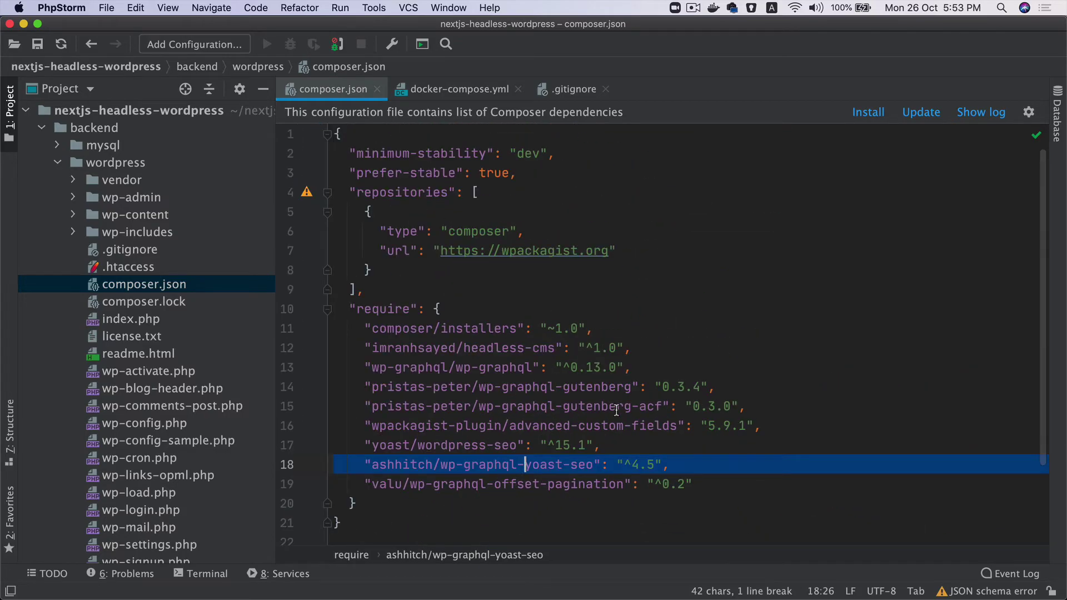
pyautogui.click(636, 329)
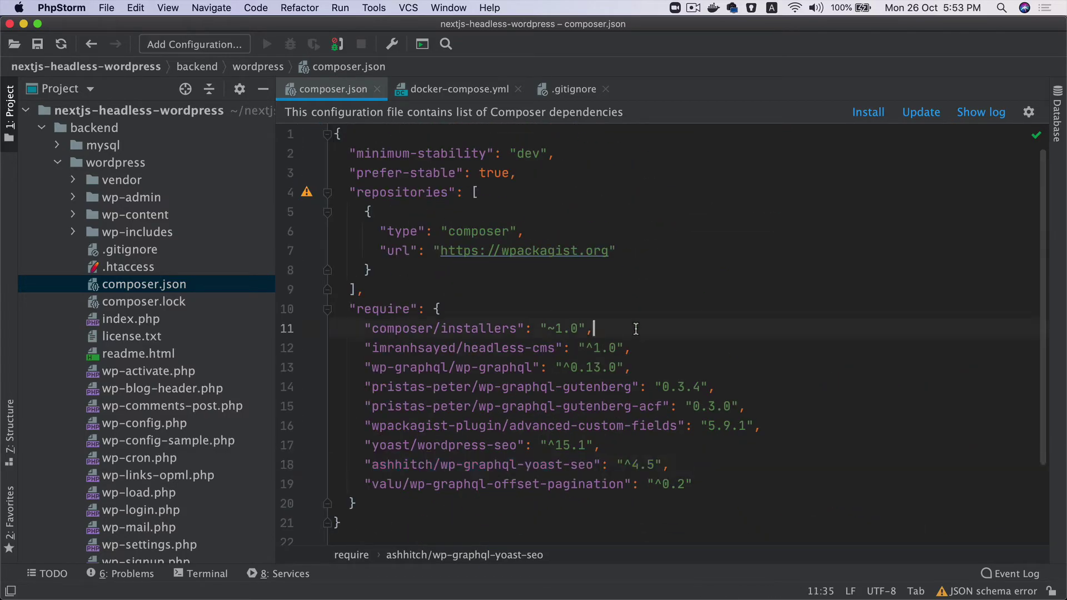
pyautogui.doubleClick(142, 163)
pyautogui.doubleClick(103, 145)
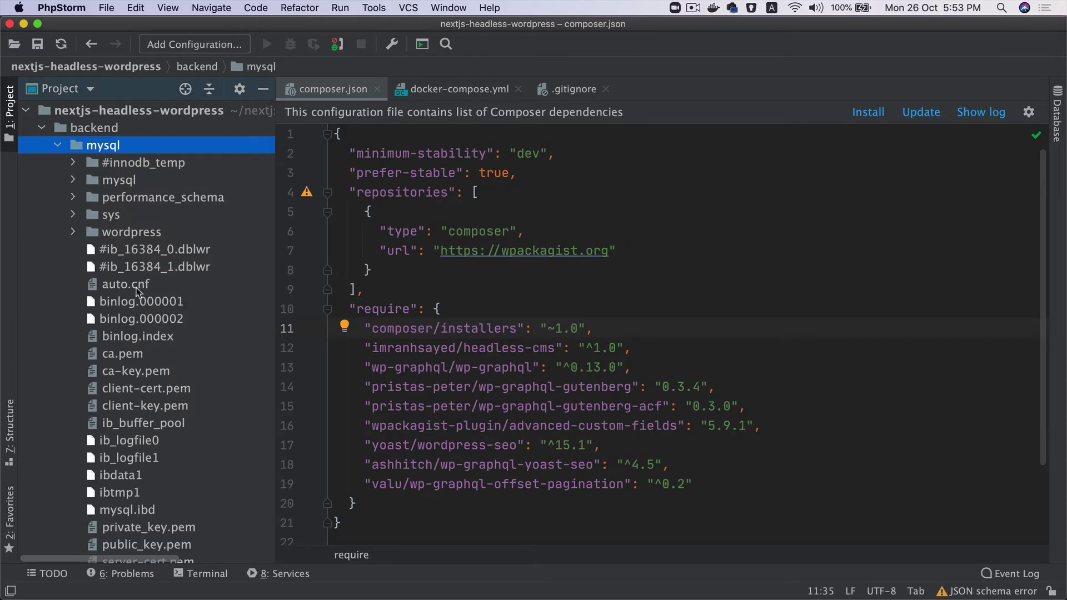
pyautogui.scroll(-5, 141, 481)
# On GitHub, go from the wordpress .gitignore up to the backend folder and back into wordpress
pyautogui.press('super+Tab')
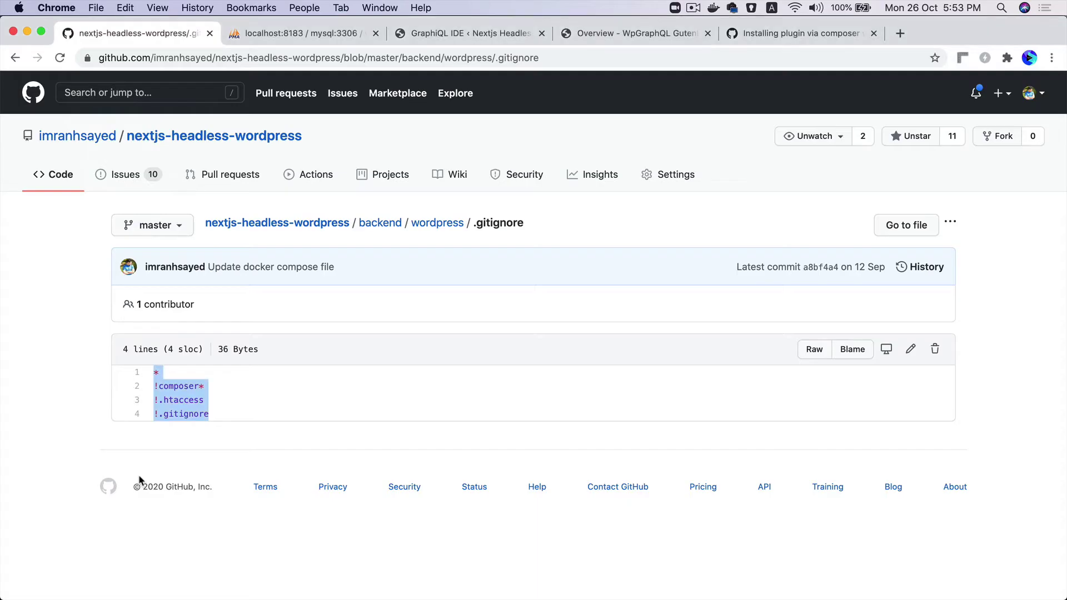
pyautogui.click(447, 228)
pyautogui.click(378, 232)
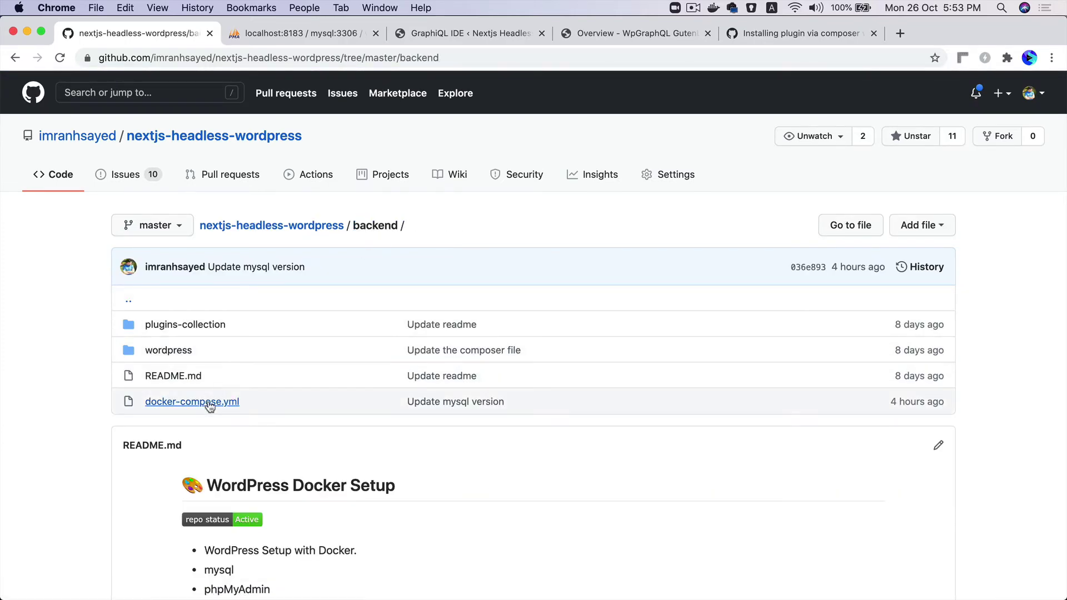
pyautogui.click(185, 352)
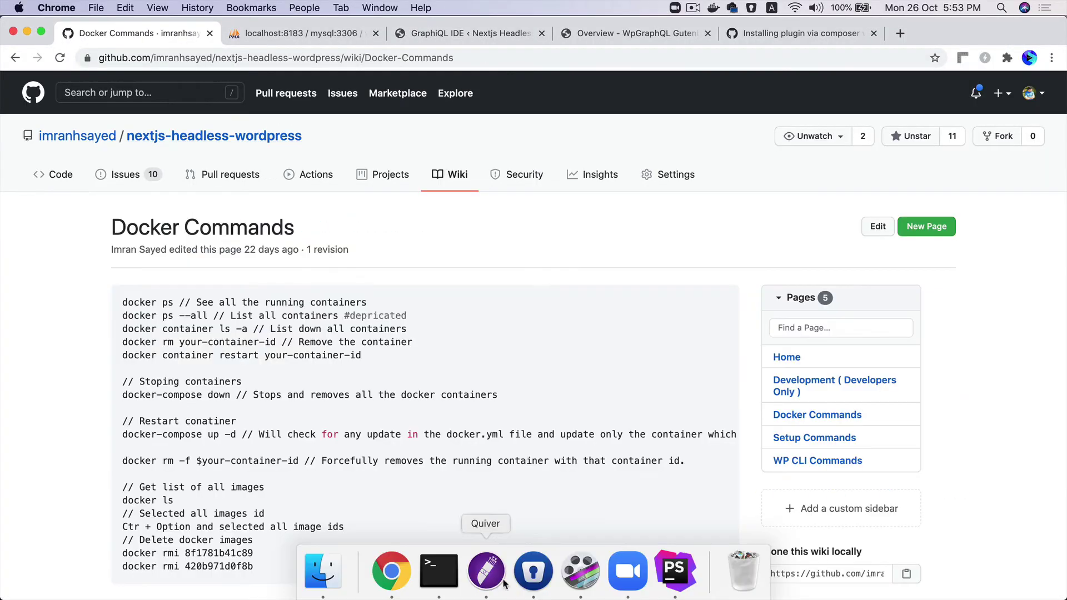
# Stop the running docker-compose containers with Ctrl+C in Terminal
pyautogui.click(438, 572)
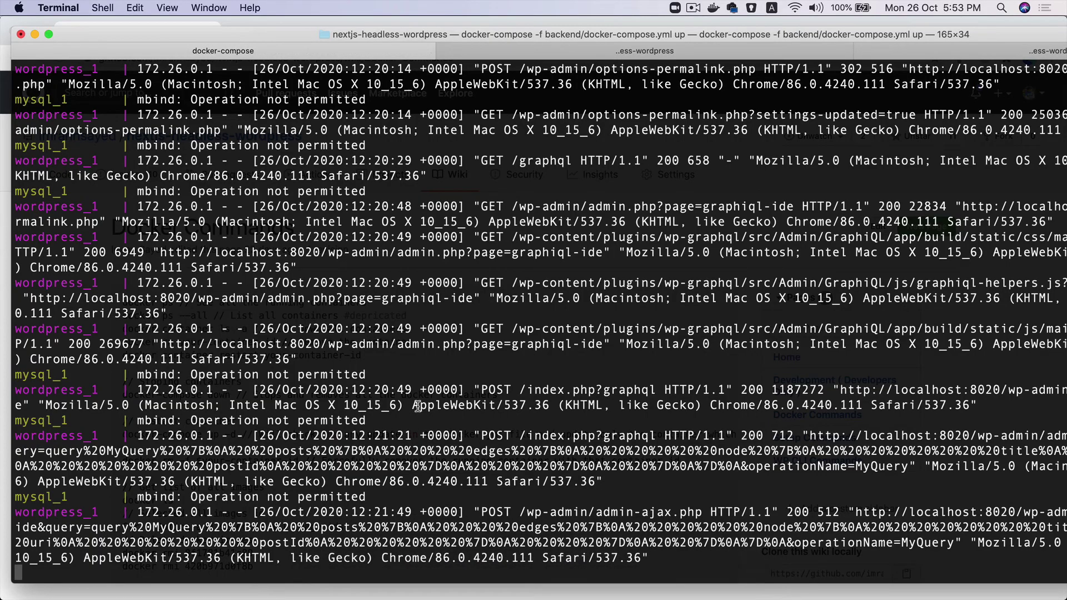
pyautogui.hotkey('ctrl', 'c')
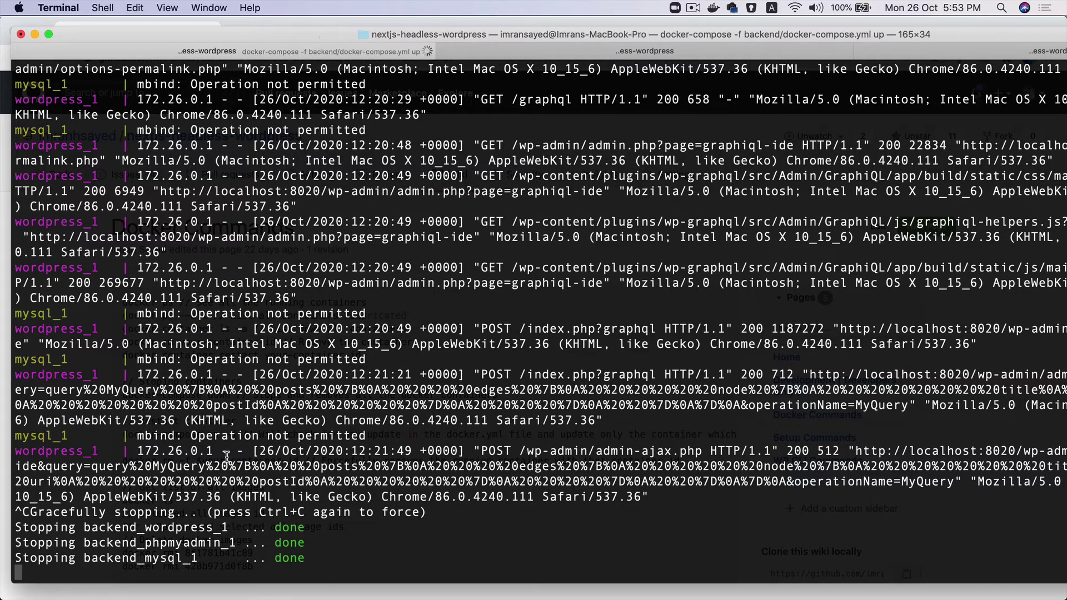
pyautogui.press('Return')
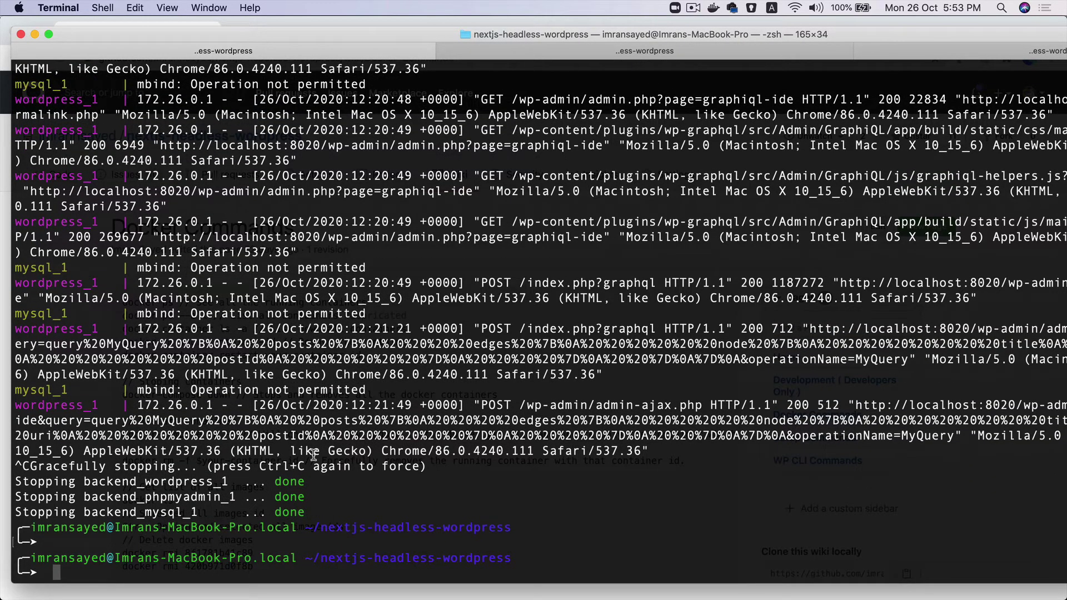
# Clear the screen and run docker container ls to confirm no containers are running
pyautogui.write('clear')
pyautogui.press('Return')
pyautogui.write('d')
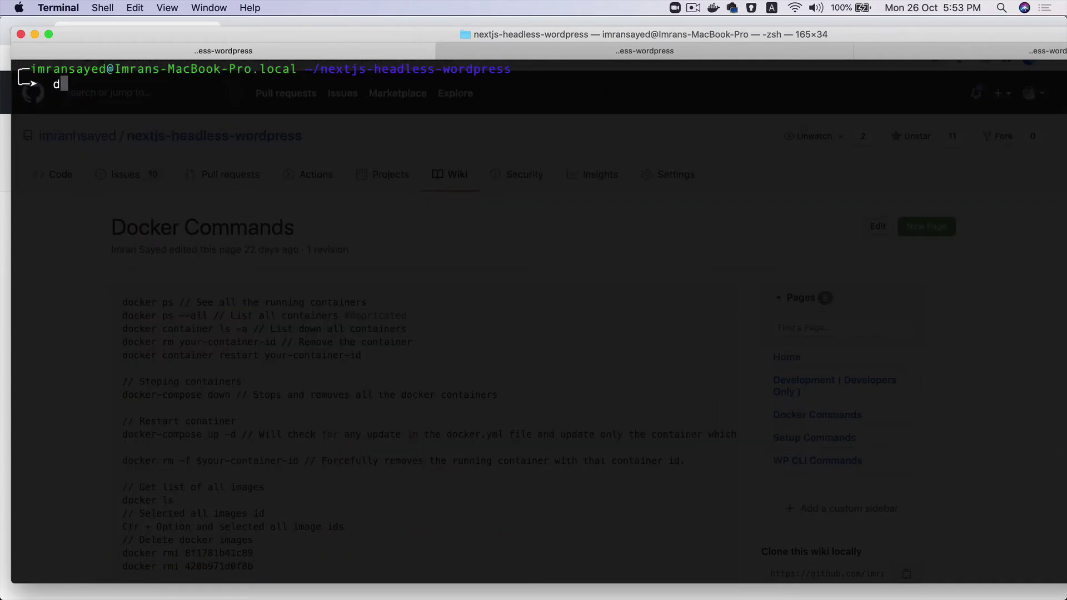
pyautogui.write('ocker container ls')
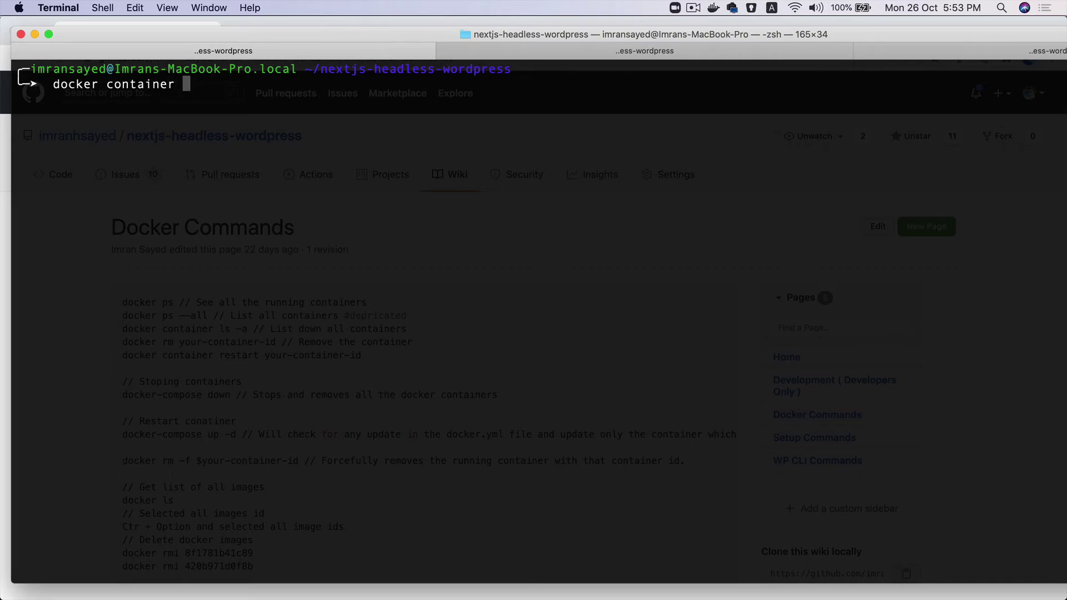
pyautogui.press('Return')
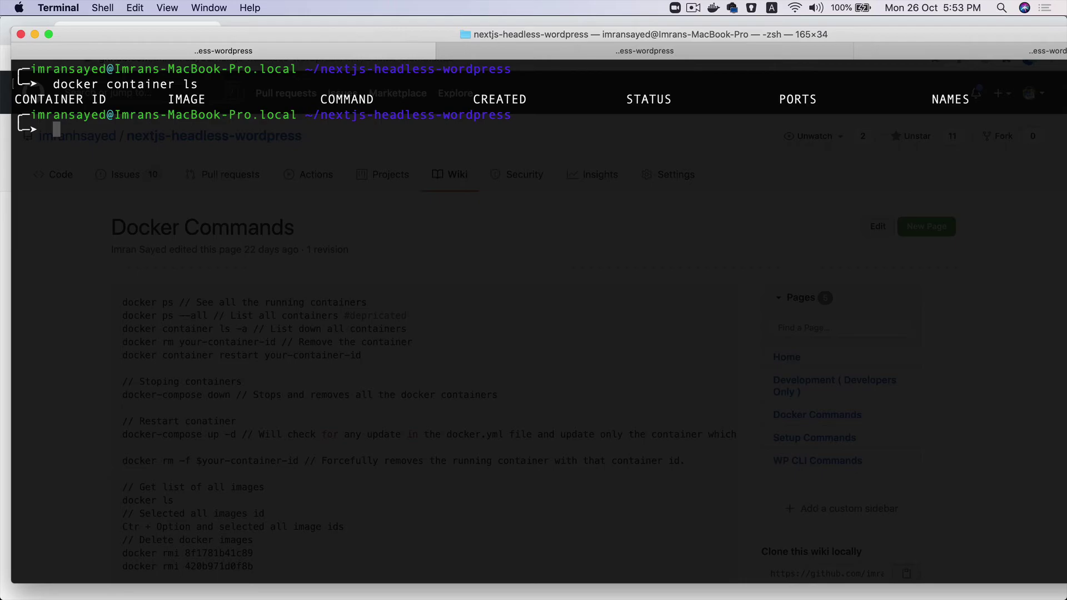
# Run docker-compose -f backend/docker-compose.yml up -d to start the containers detached
pyautogui.write('docker-compose')
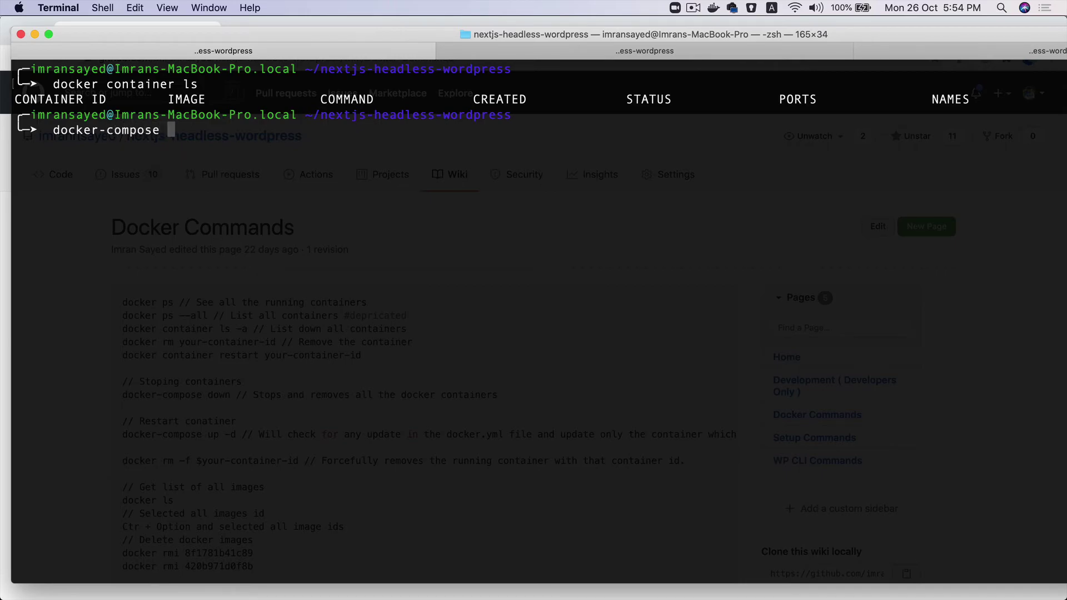
pyautogui.write(' -f backend/')
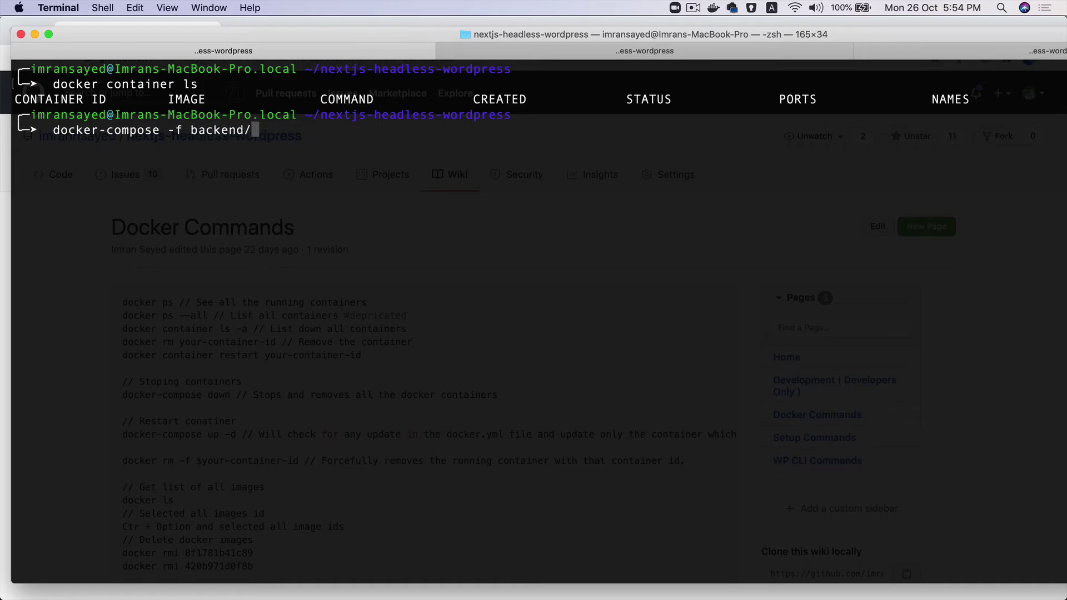
pyautogui.write('docker-co')
pyautogui.press('BackSpace')
pyautogui.press('BackSpace')
pyautogui.write('doc')
pyautogui.press('Tab')
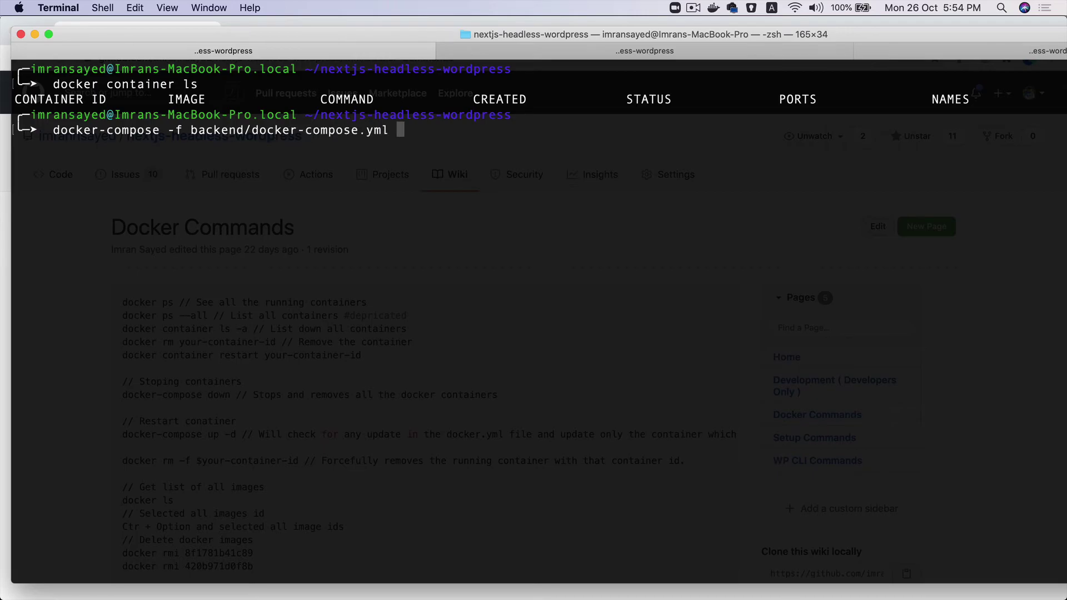
pyautogui.hotkey('ctrl', 'l')
pyautogui.write('up -d')
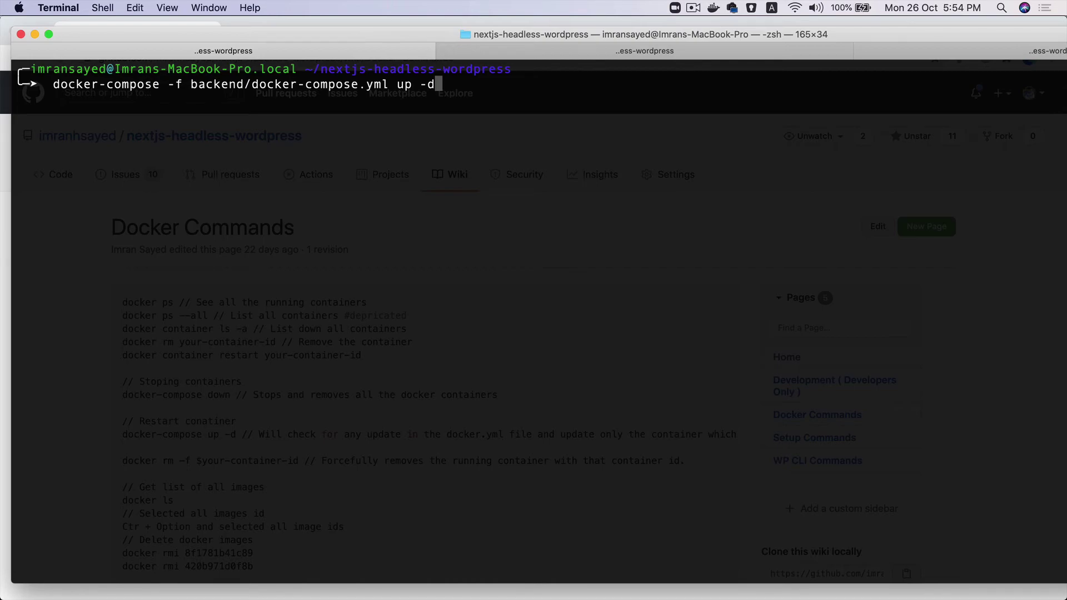
pyautogui.press('Return')
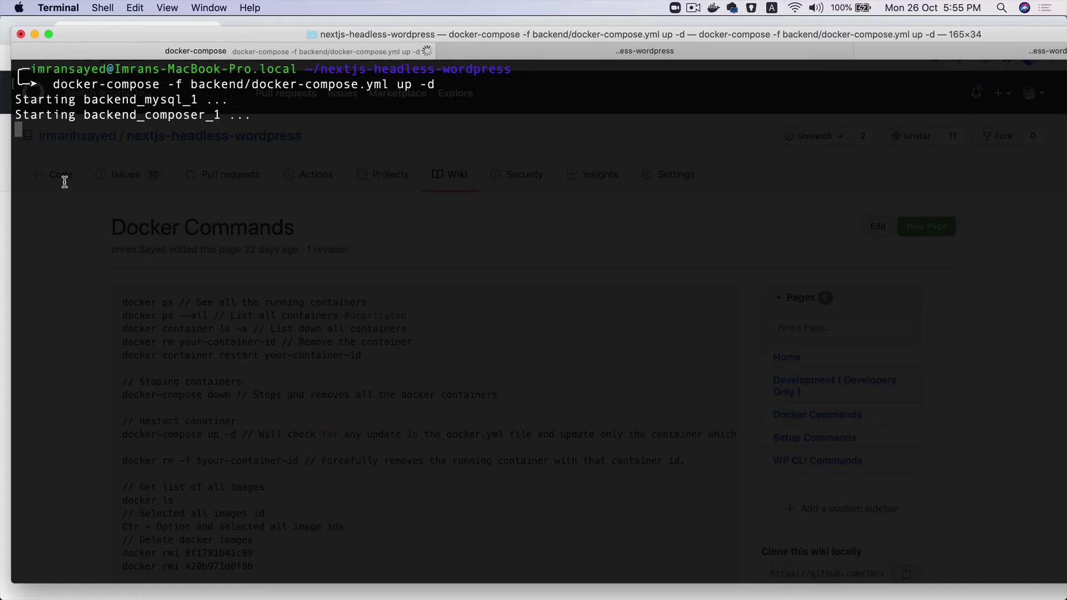
# Check the backend_mysql_1, backend_composer_1 and backend_phpmyadmin_1 containers started, then show the Docker Commands wiki
pyautogui.doubleClick(171, 104)
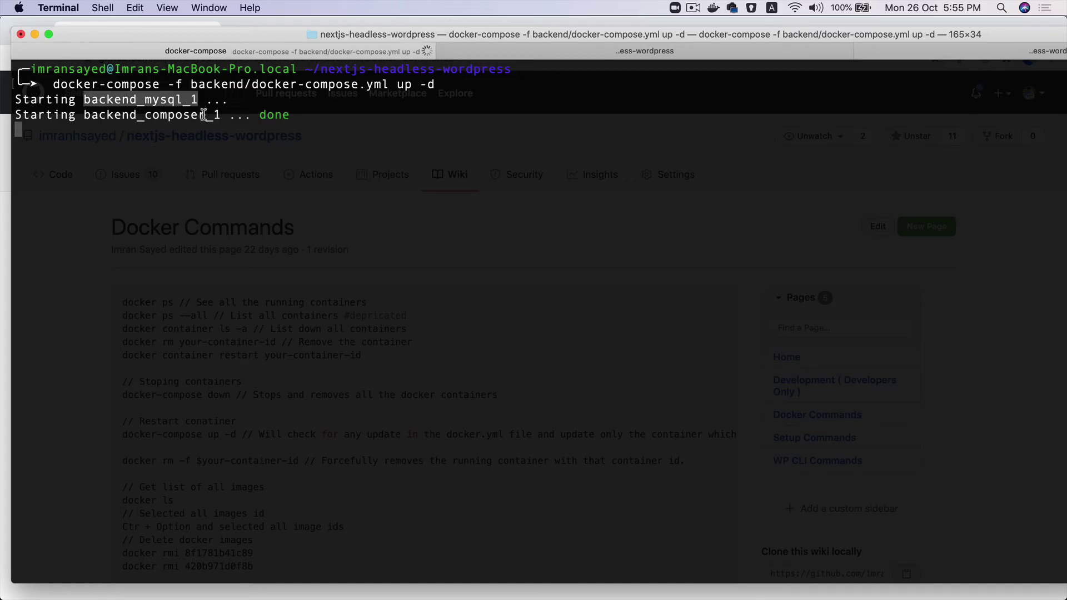
pyautogui.doubleClick(204, 115)
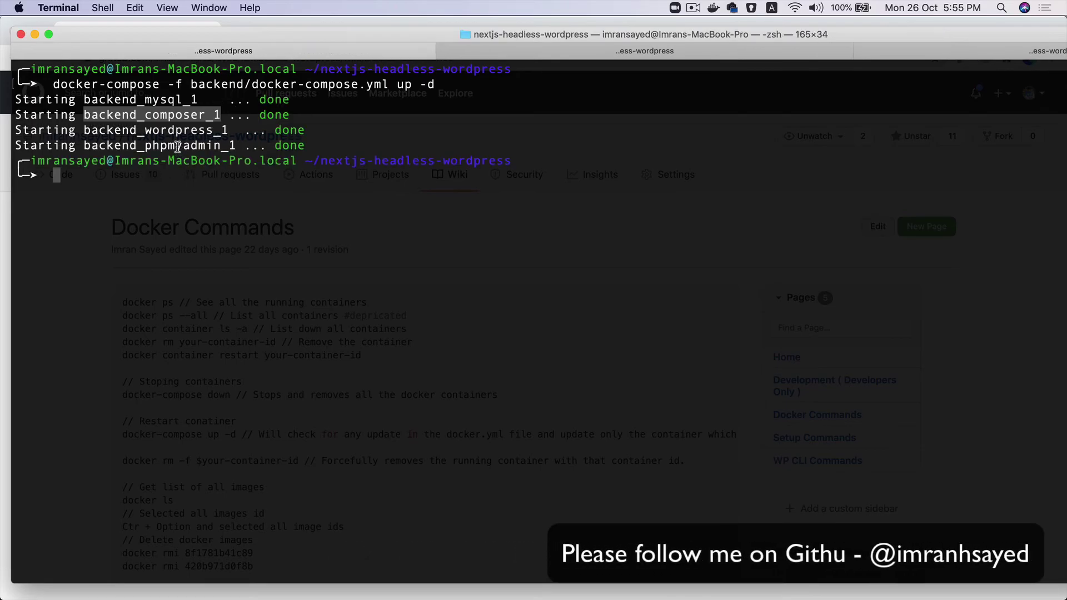
pyautogui.doubleClick(178, 146)
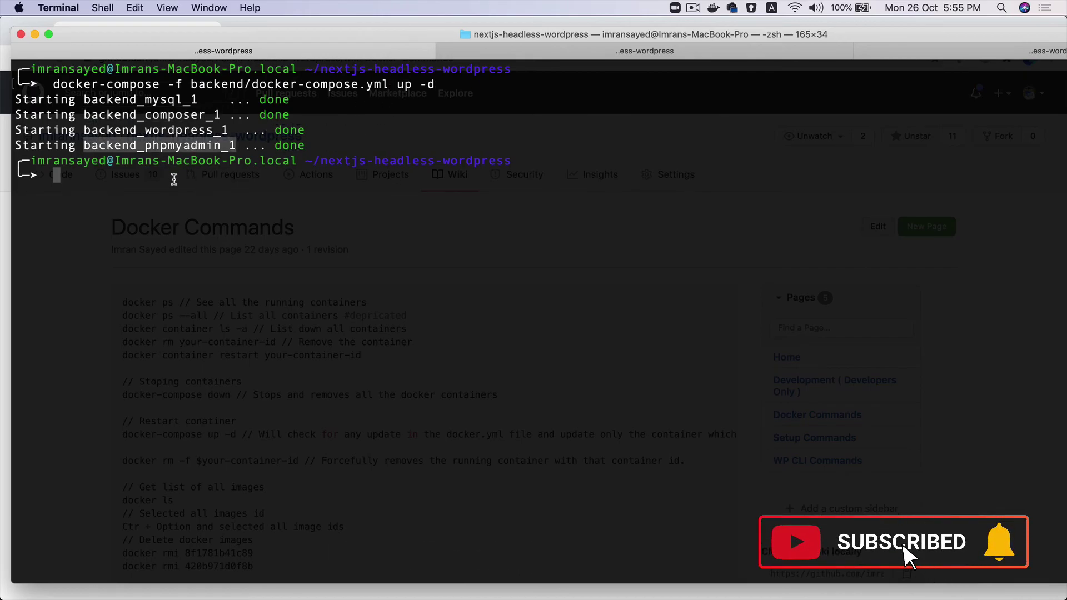
pyautogui.click(3, 196)
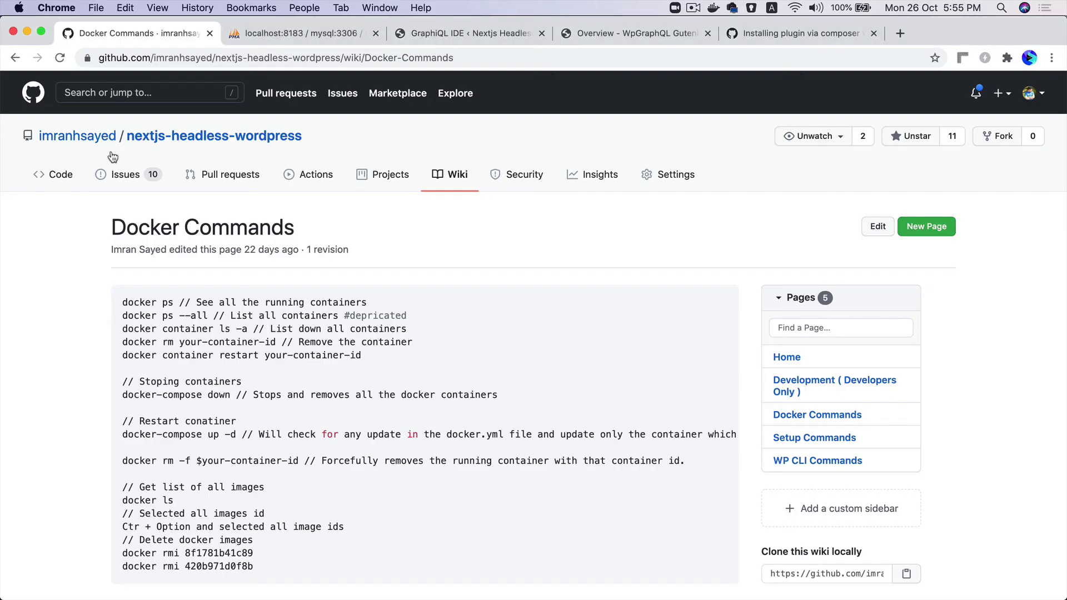